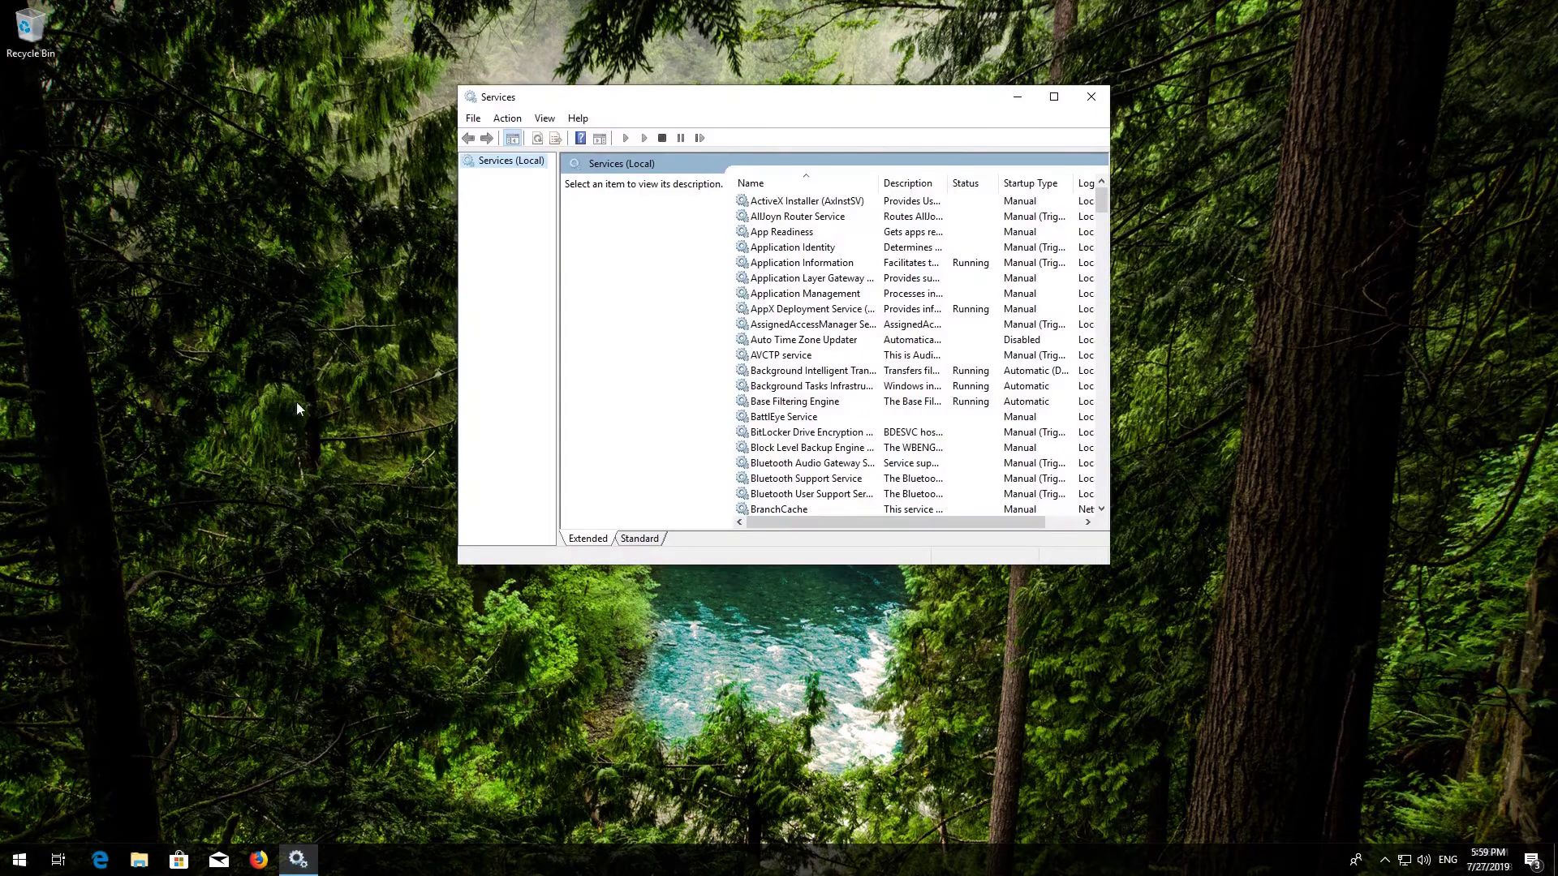
Step: Find the Windows Update service in the services list and open its properties
{"action": "left_click", "coordinate": [778, 355]}
{"action": "scroll", "coordinate": [777, 353], "scroll_direction": "down", "scroll_amount": 15}
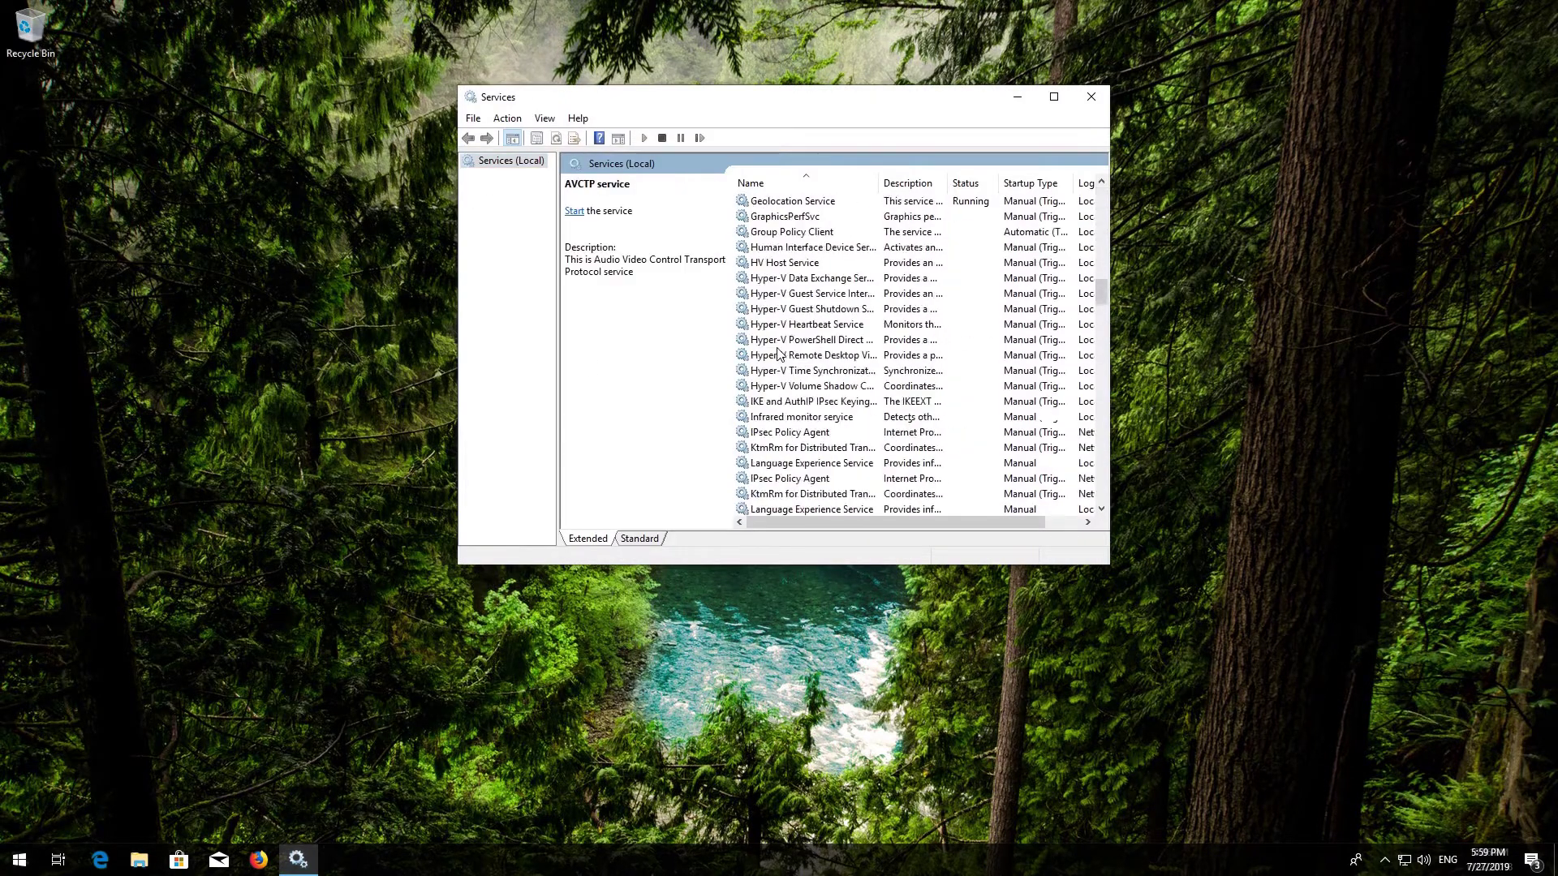
{"action": "scroll", "coordinate": [777, 355], "scroll_direction": "down", "scroll_amount": 20}
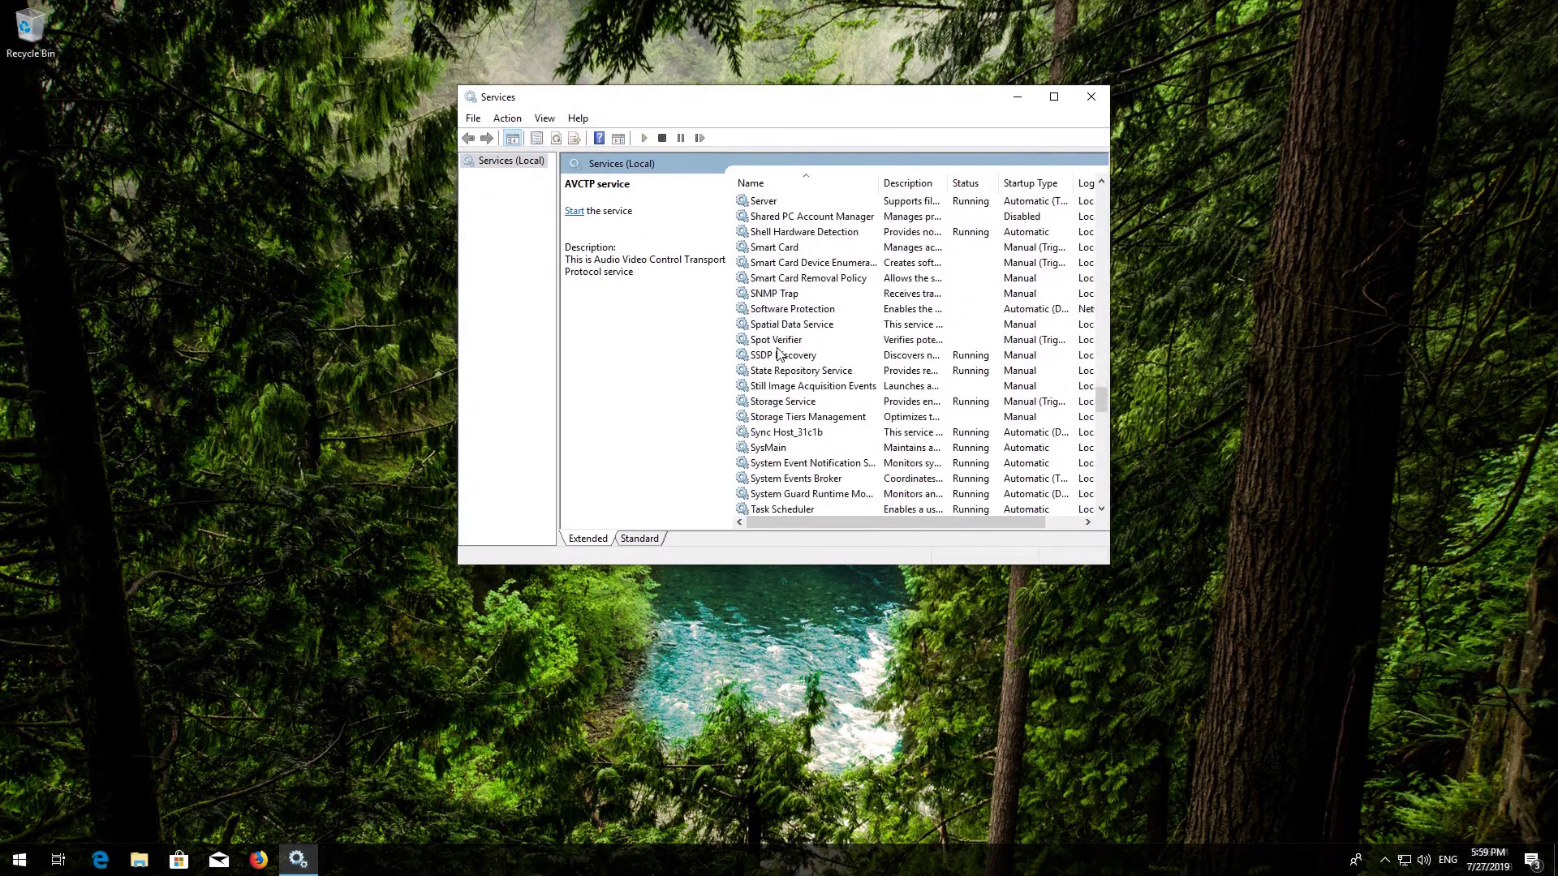
{"action": "scroll", "coordinate": [778, 355], "scroll_direction": "down", "scroll_amount": 6}
{"action": "scroll", "coordinate": [777, 355], "scroll_direction": "down", "scroll_amount": 5}
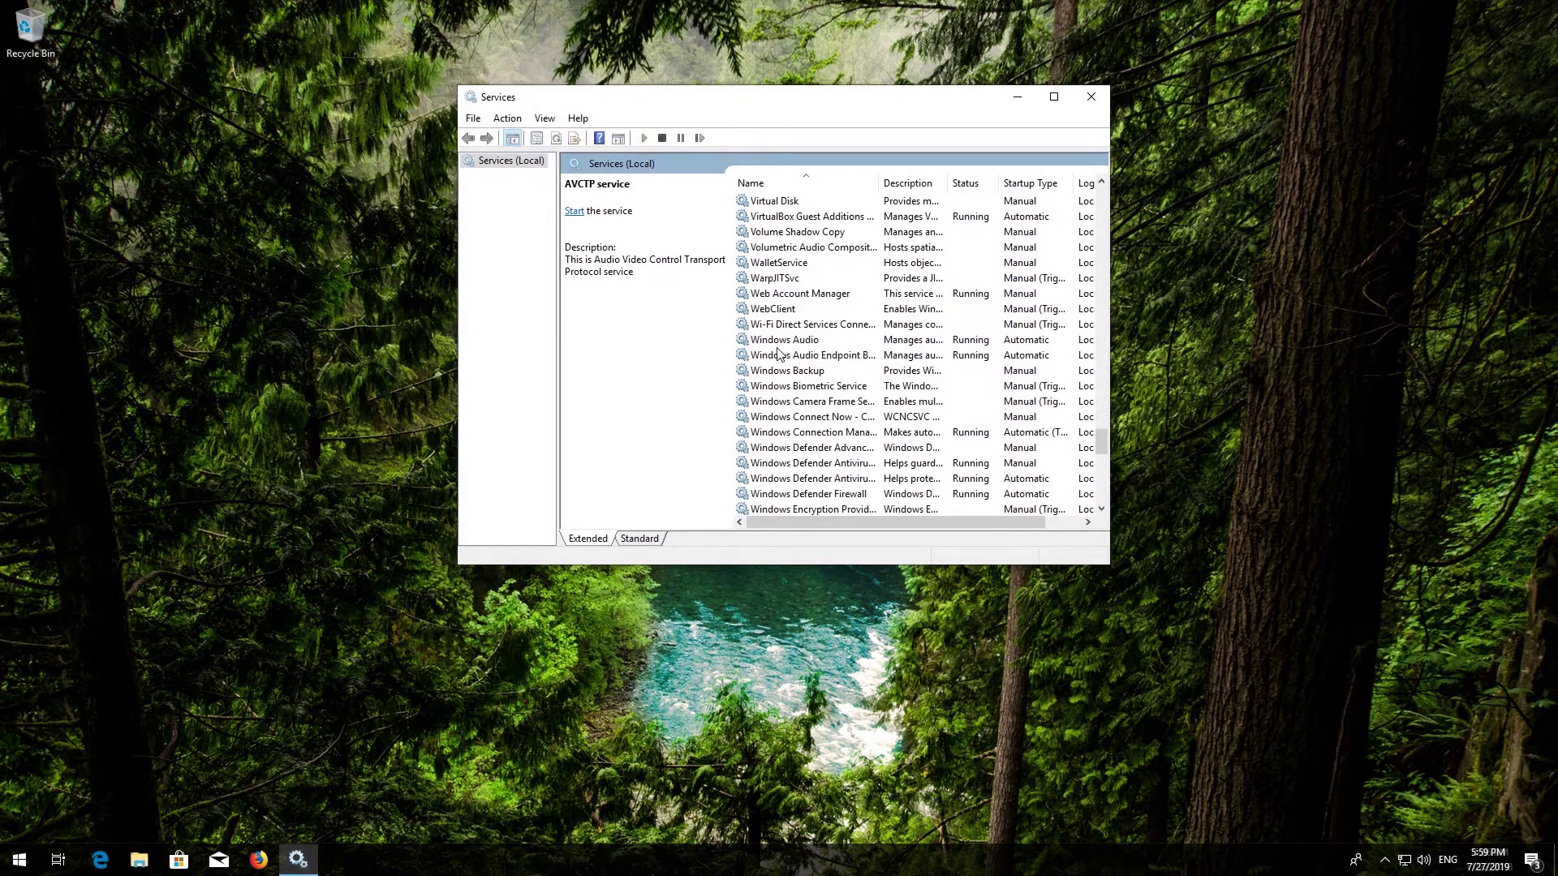
{"action": "scroll", "coordinate": [777, 355], "scroll_direction": "down", "scroll_amount": 10}
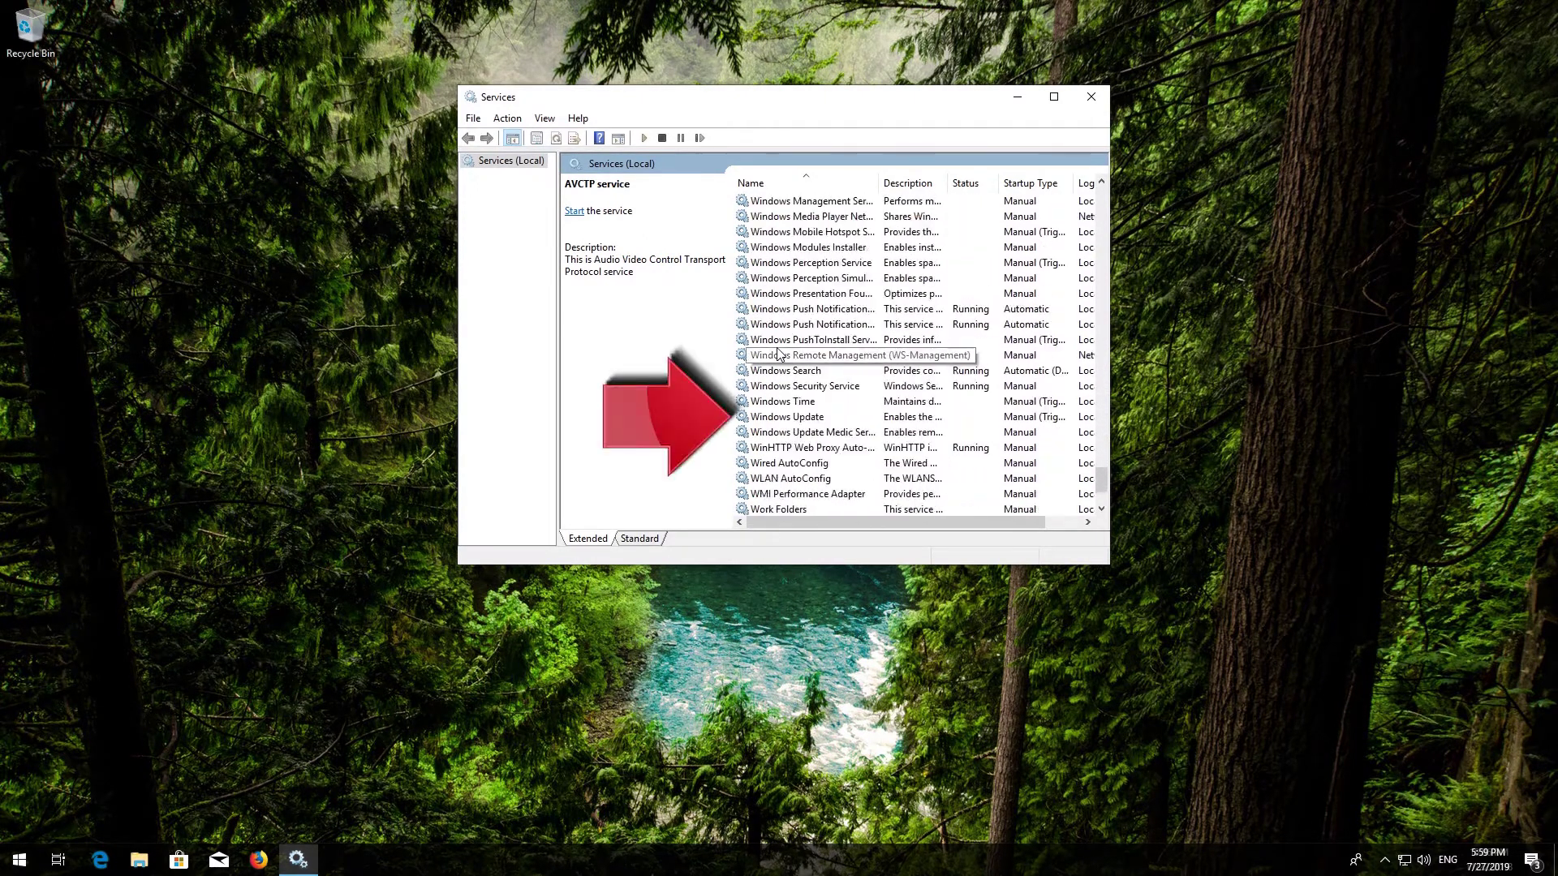
{"action": "left_click", "coordinate": [792, 418]}
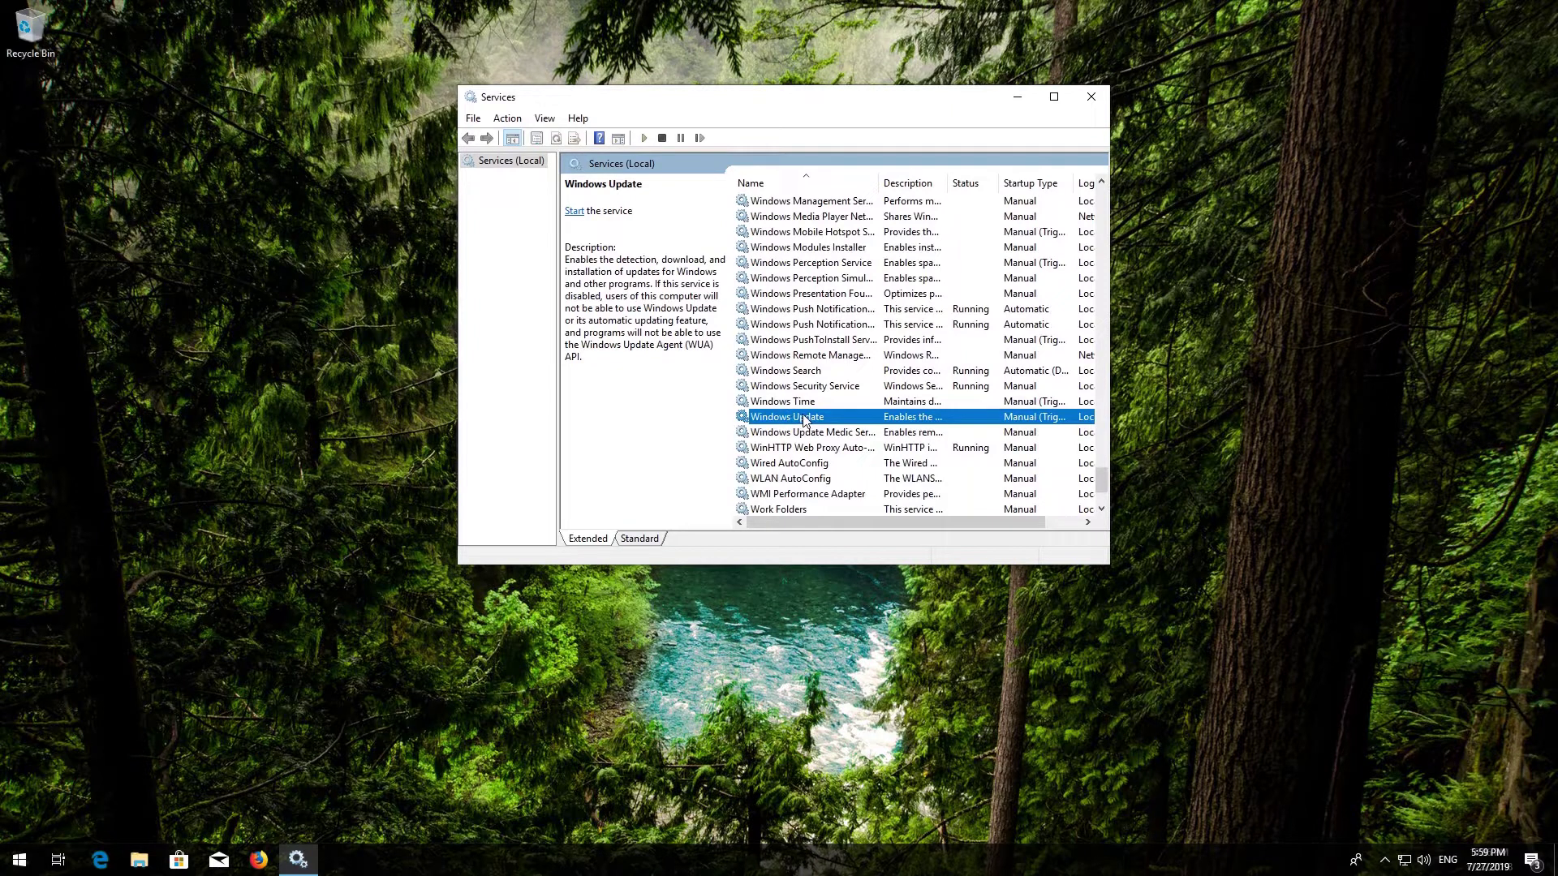
{"action": "right_click", "coordinate": [804, 420]}
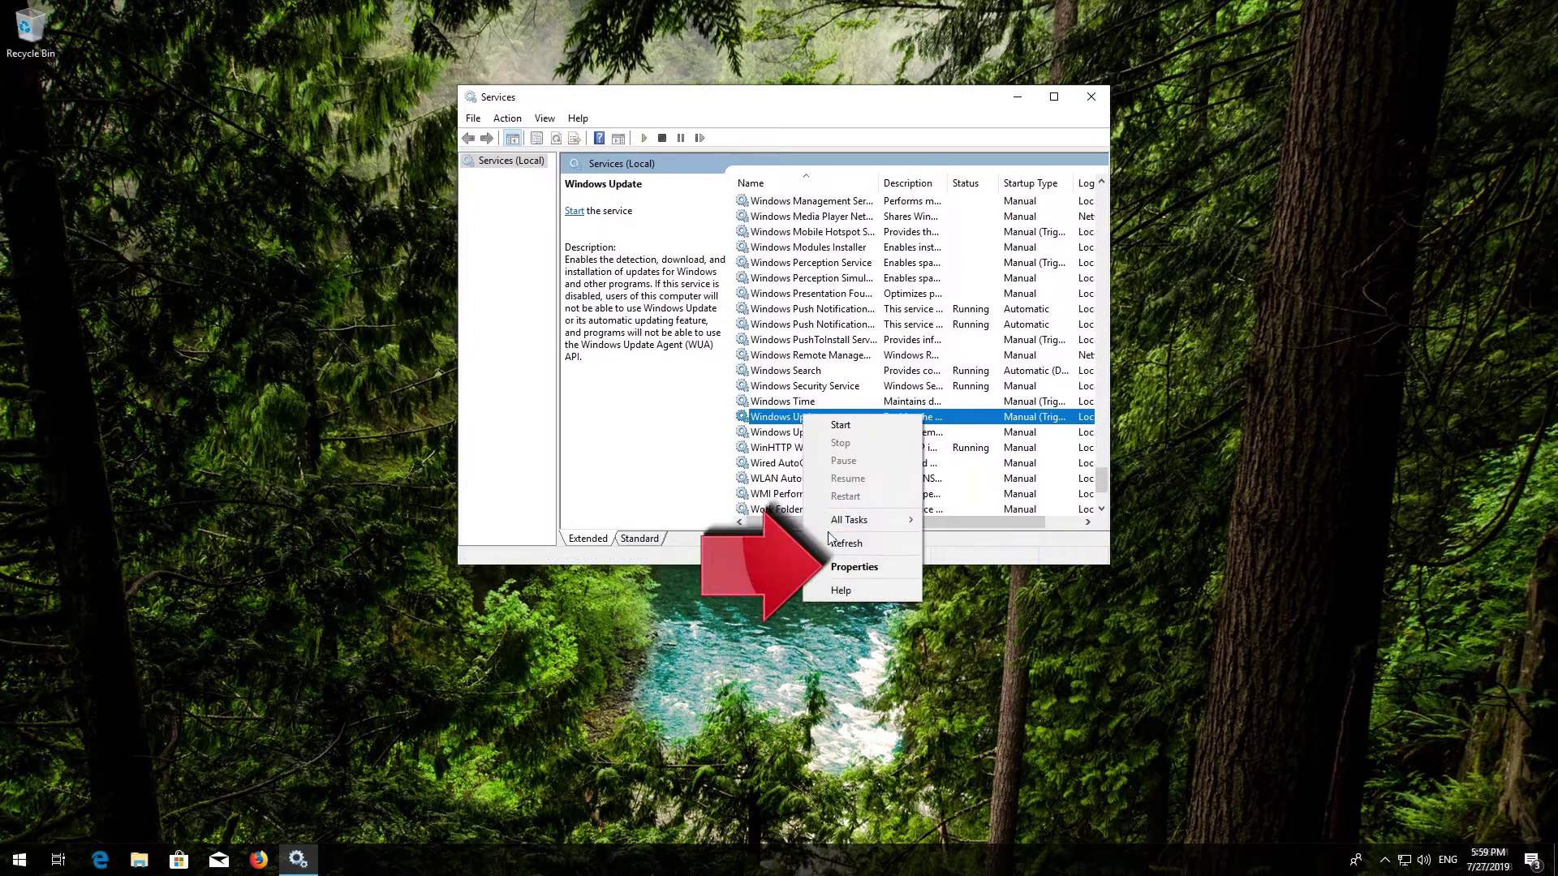
{"action": "left_click", "coordinate": [865, 568]}
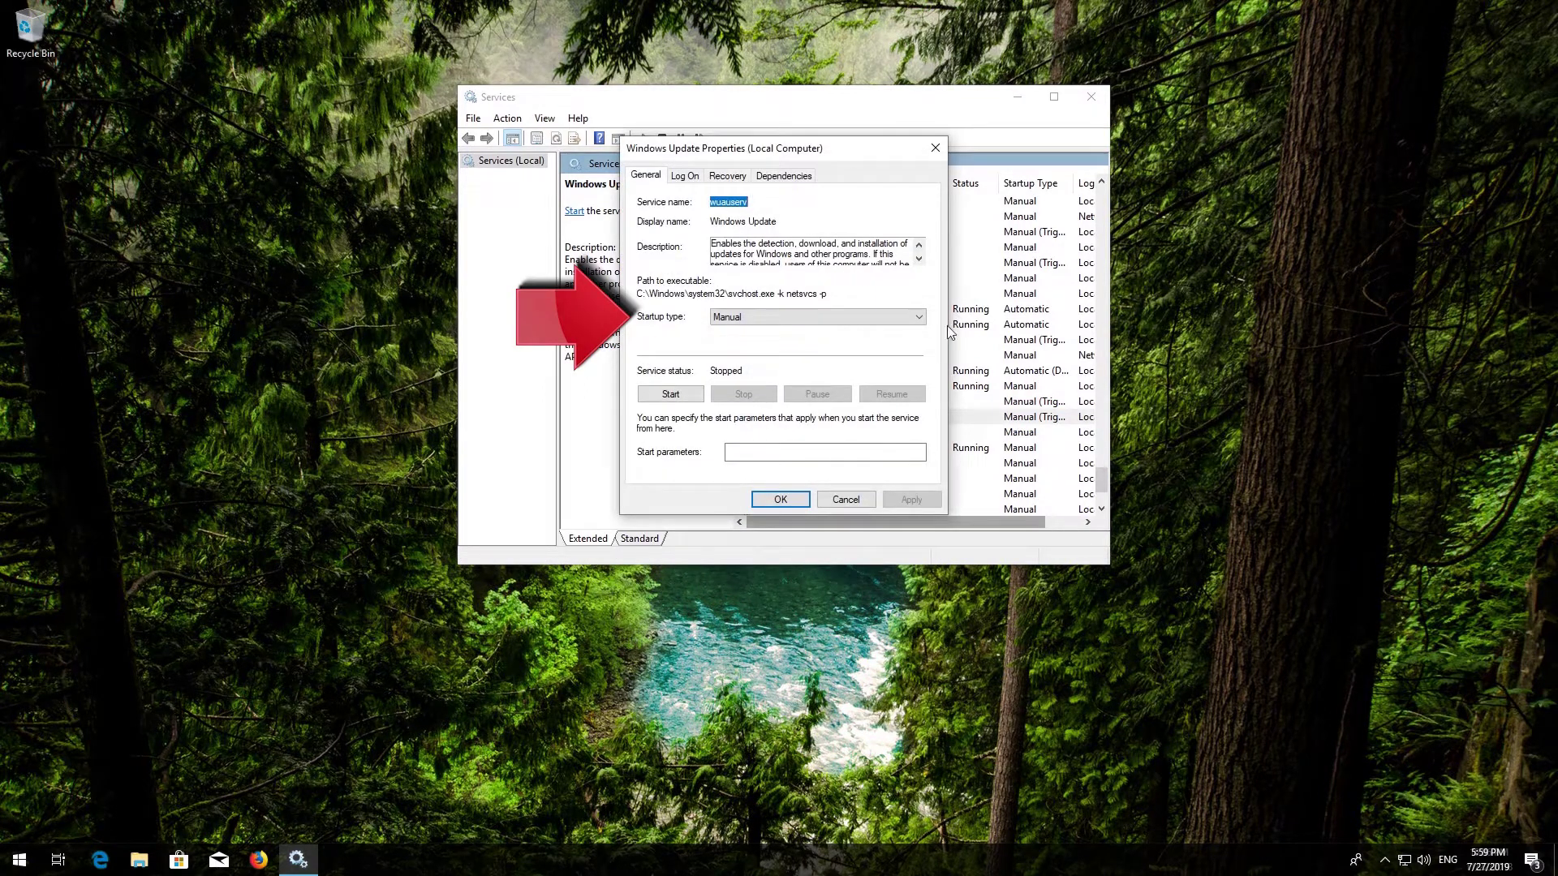
Step: Set the Windows Update service's startup type to Automatic, apply the change and close its properties
{"action": "left_click", "coordinate": [808, 324]}
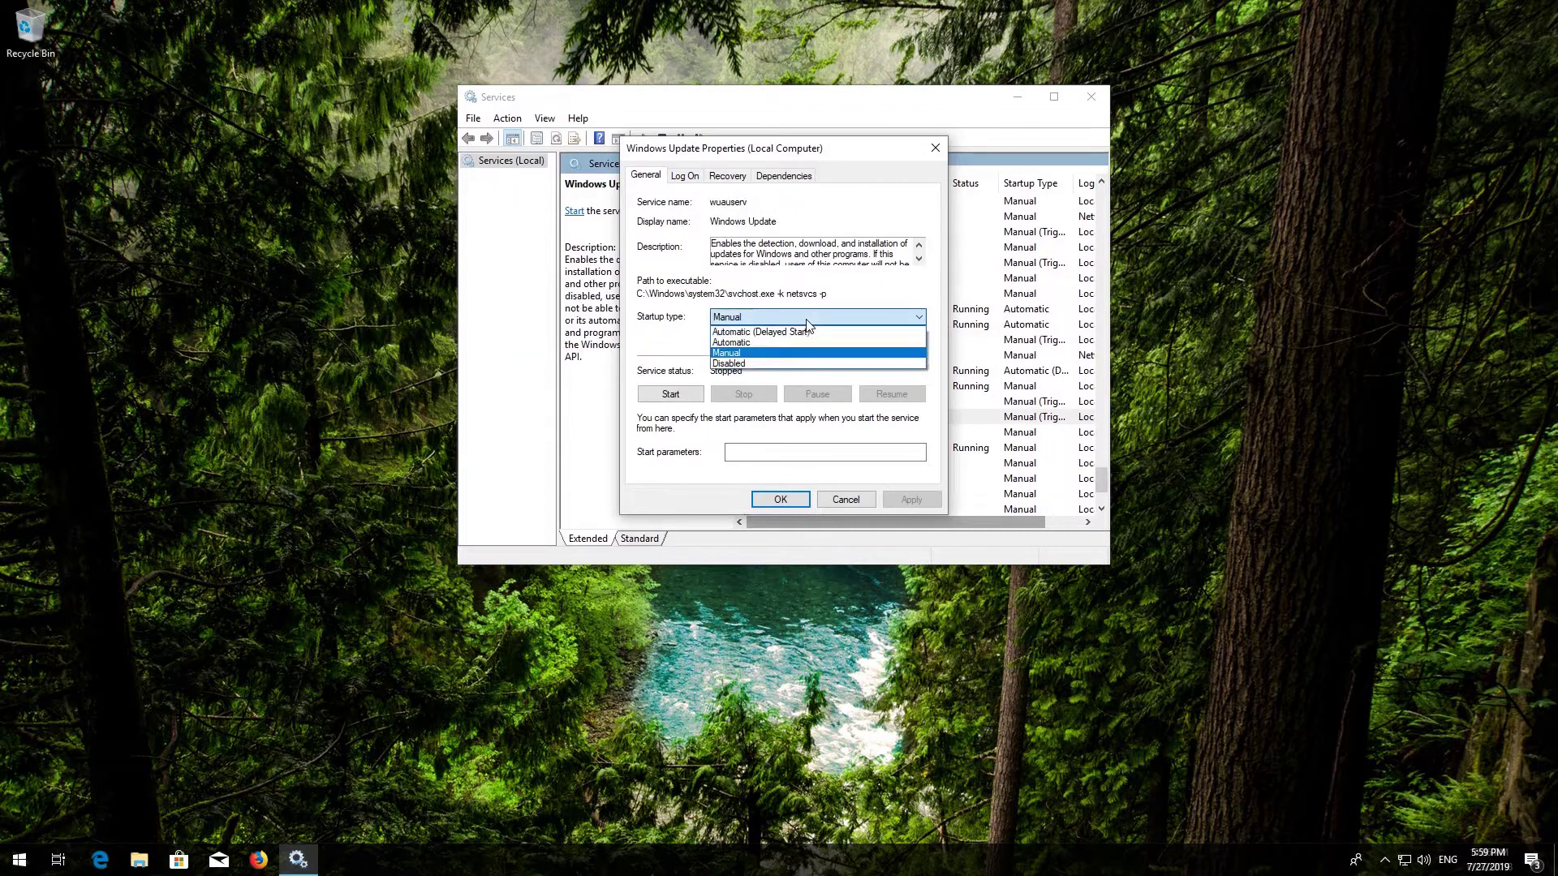
{"action": "left_click", "coordinate": [772, 344]}
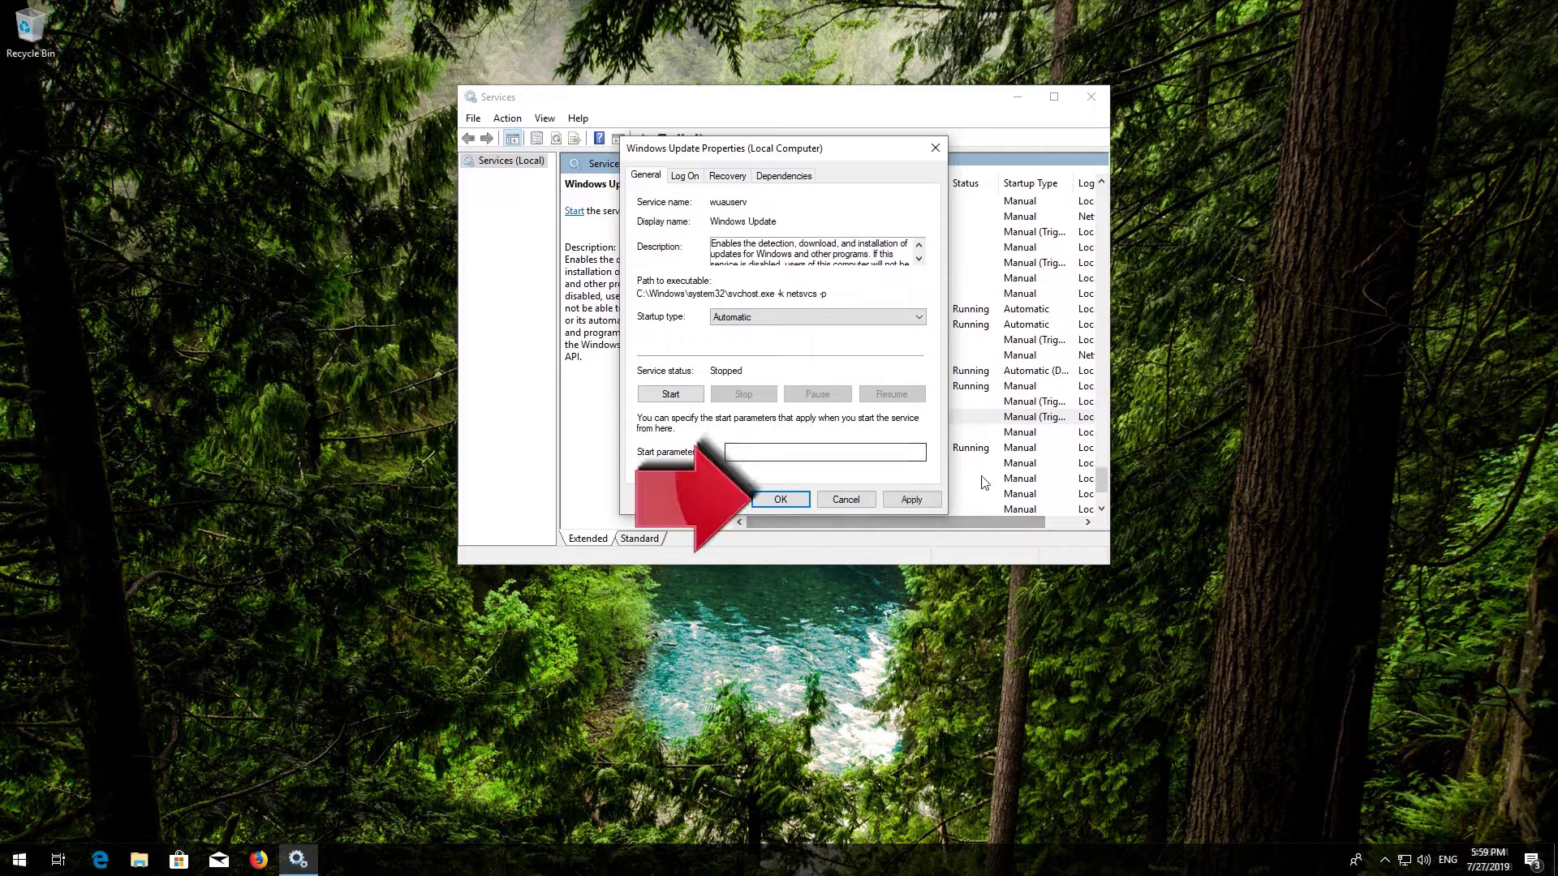
{"action": "left_click", "coordinate": [919, 500]}
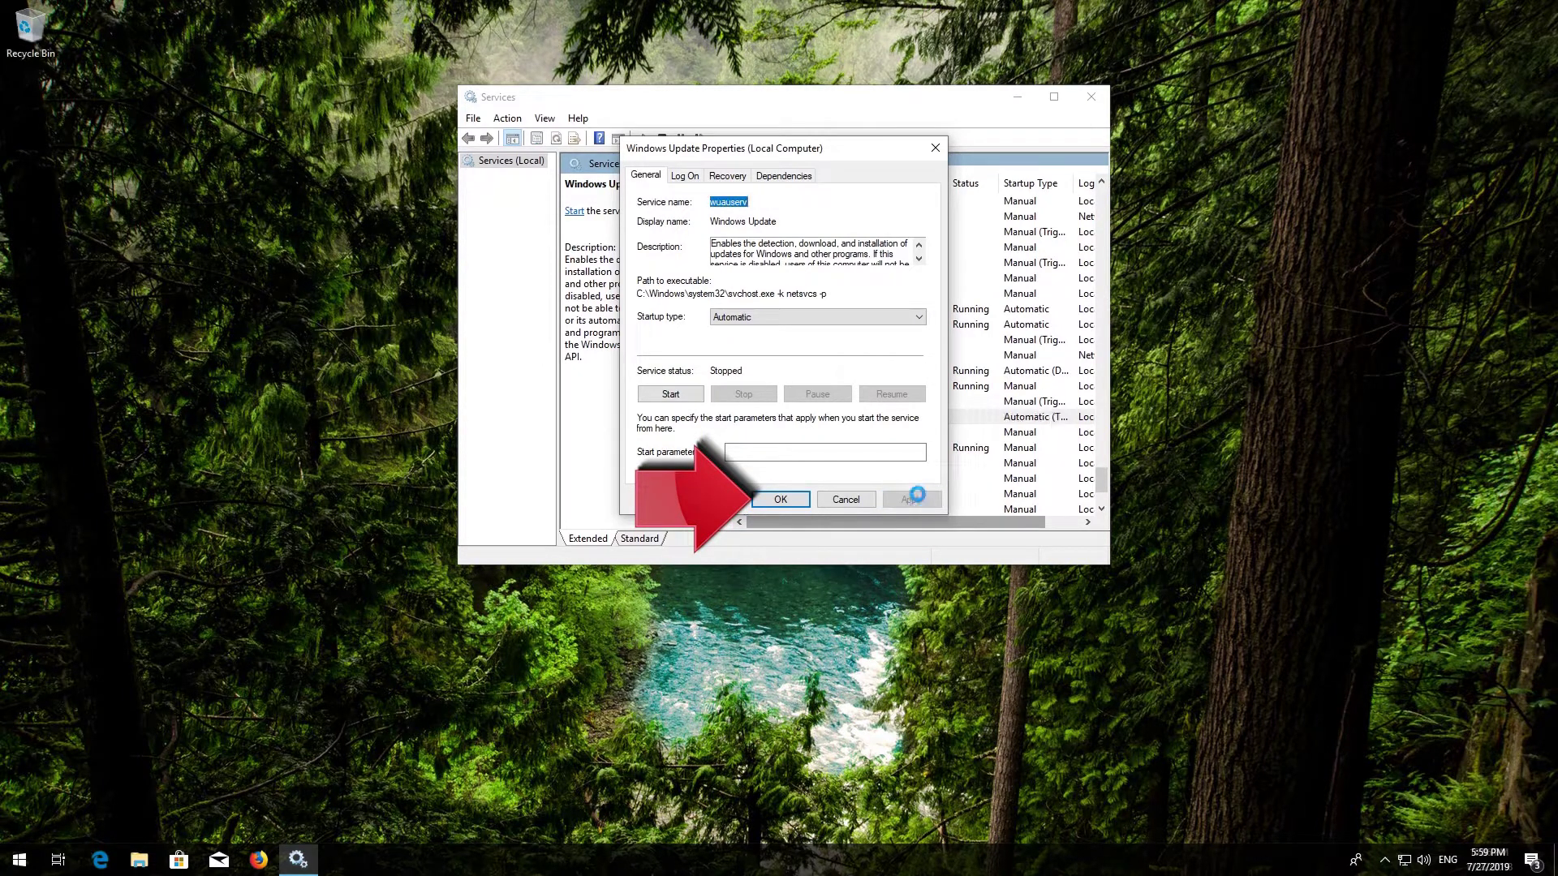
{"action": "left_click", "coordinate": [781, 499]}
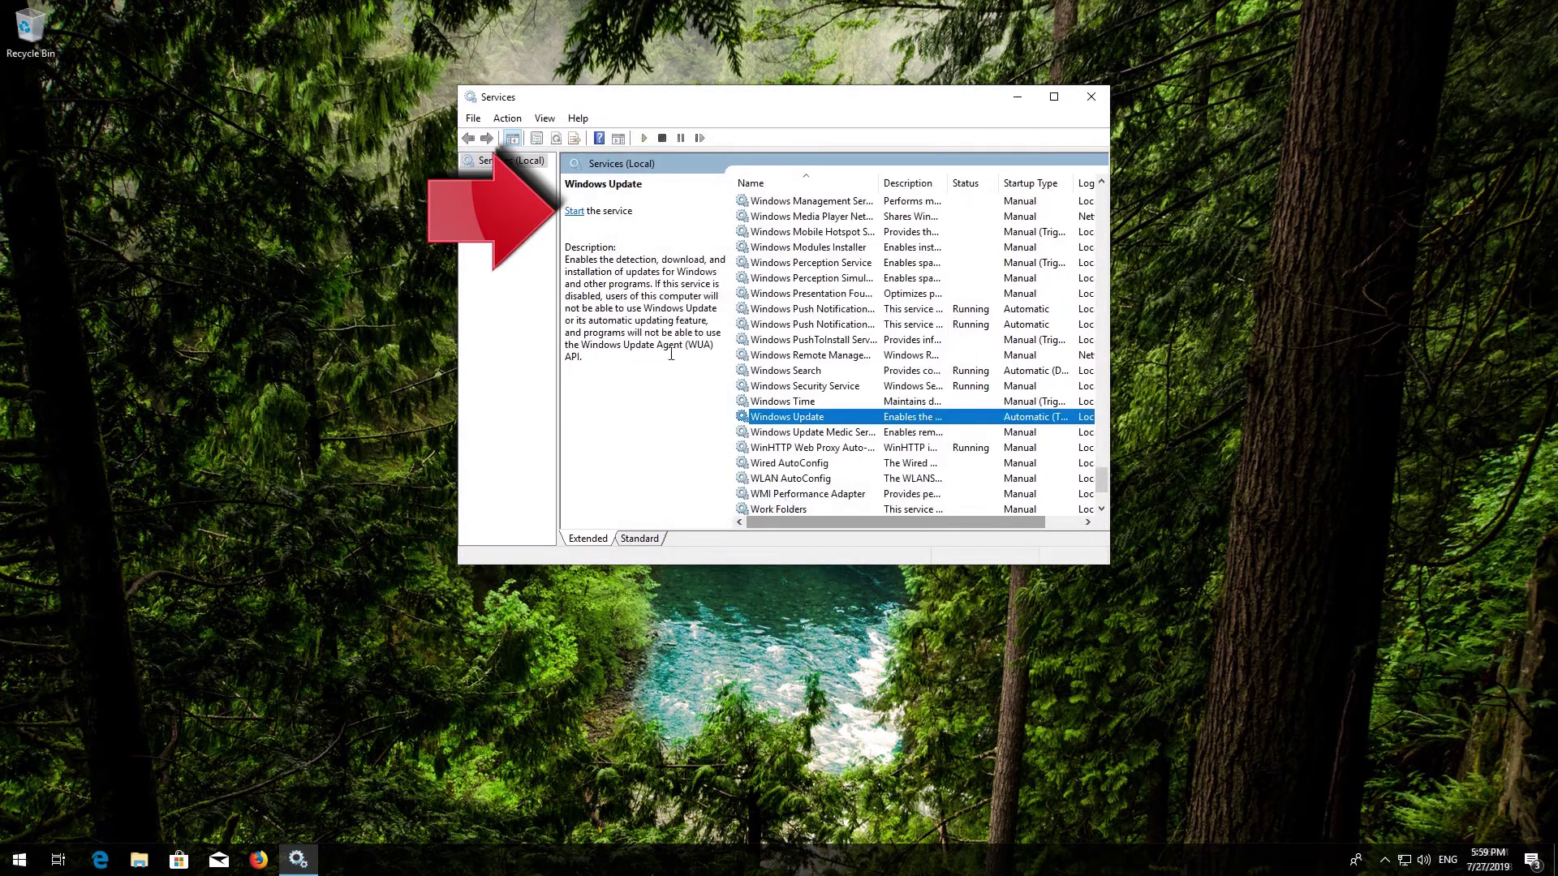
Step: Start the Windows Update service, restart it, and close the Services window
{"action": "left_click", "coordinate": [574, 211]}
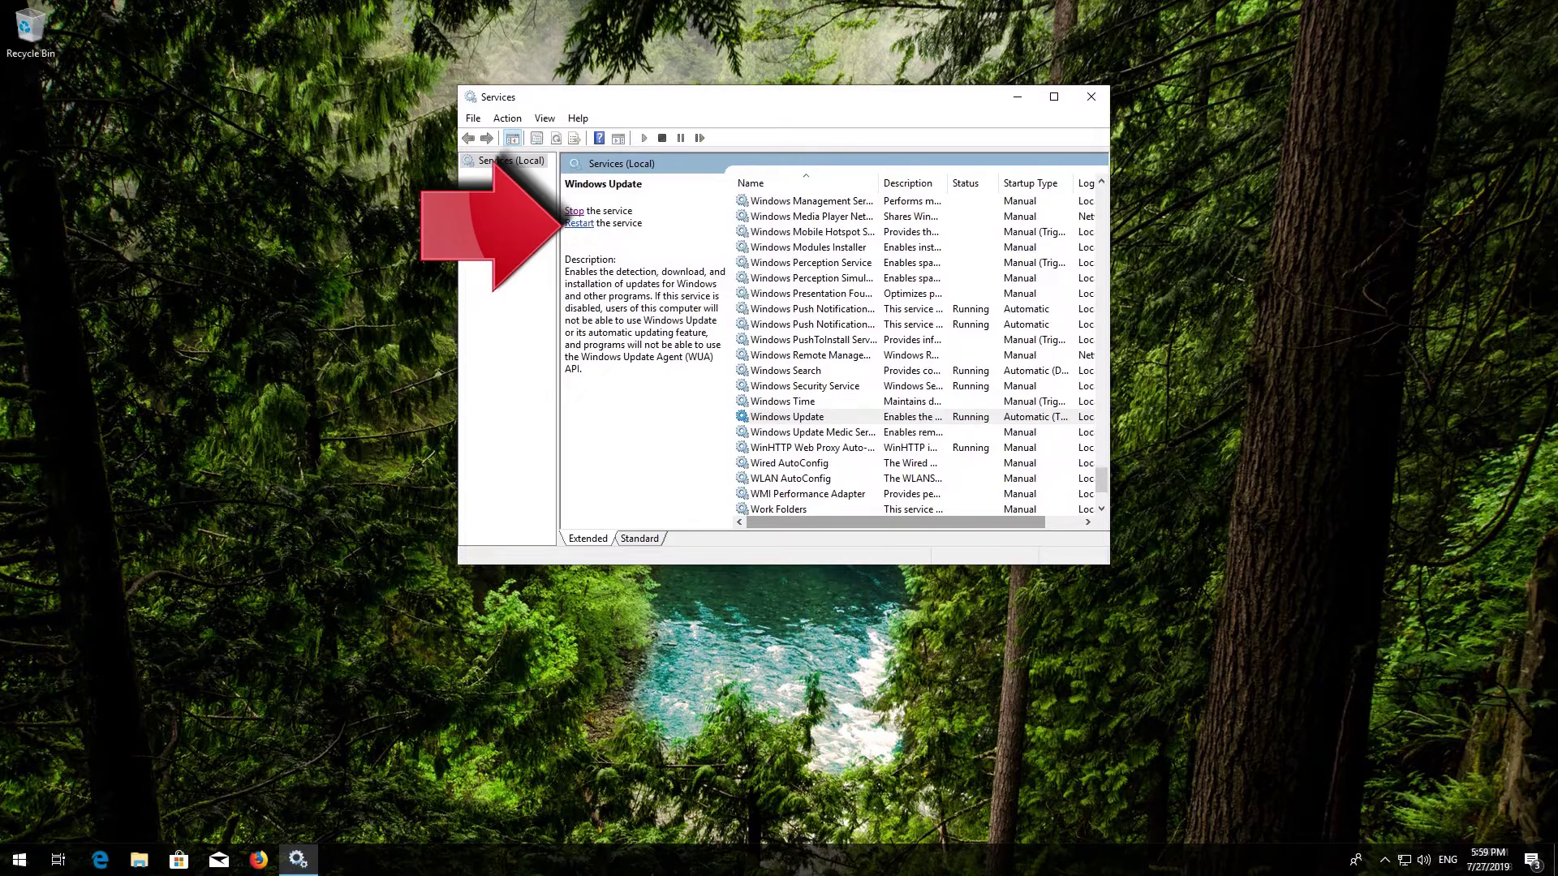
{"action": "left_click", "coordinate": [581, 224]}
{"action": "left_click", "coordinate": [1107, 95]}
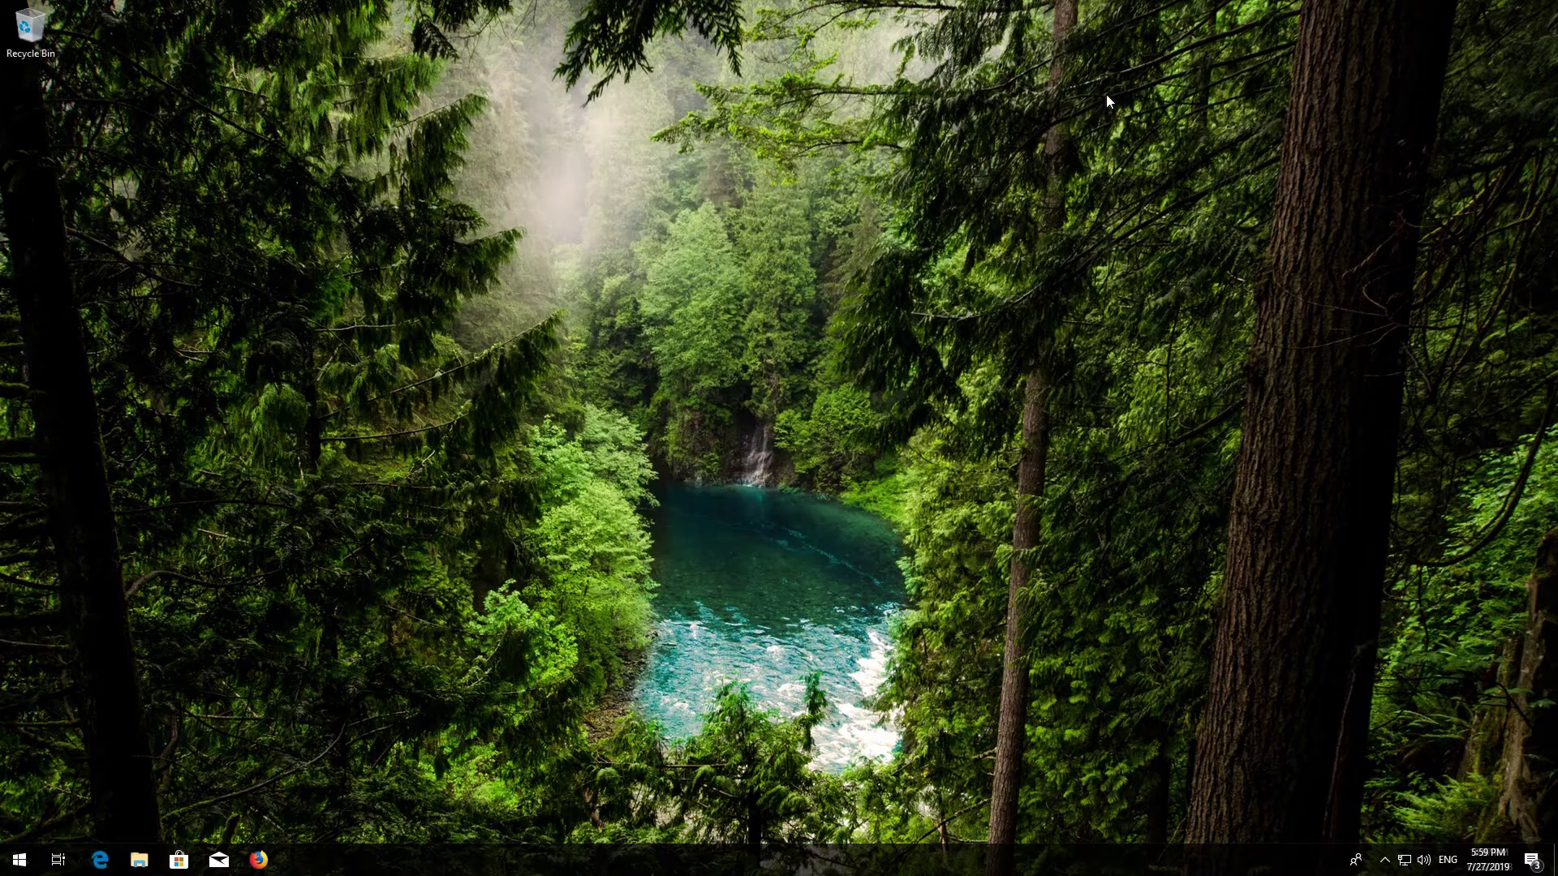
Step: Restart the computer
{"action": "left_click", "coordinate": [18, 859]}
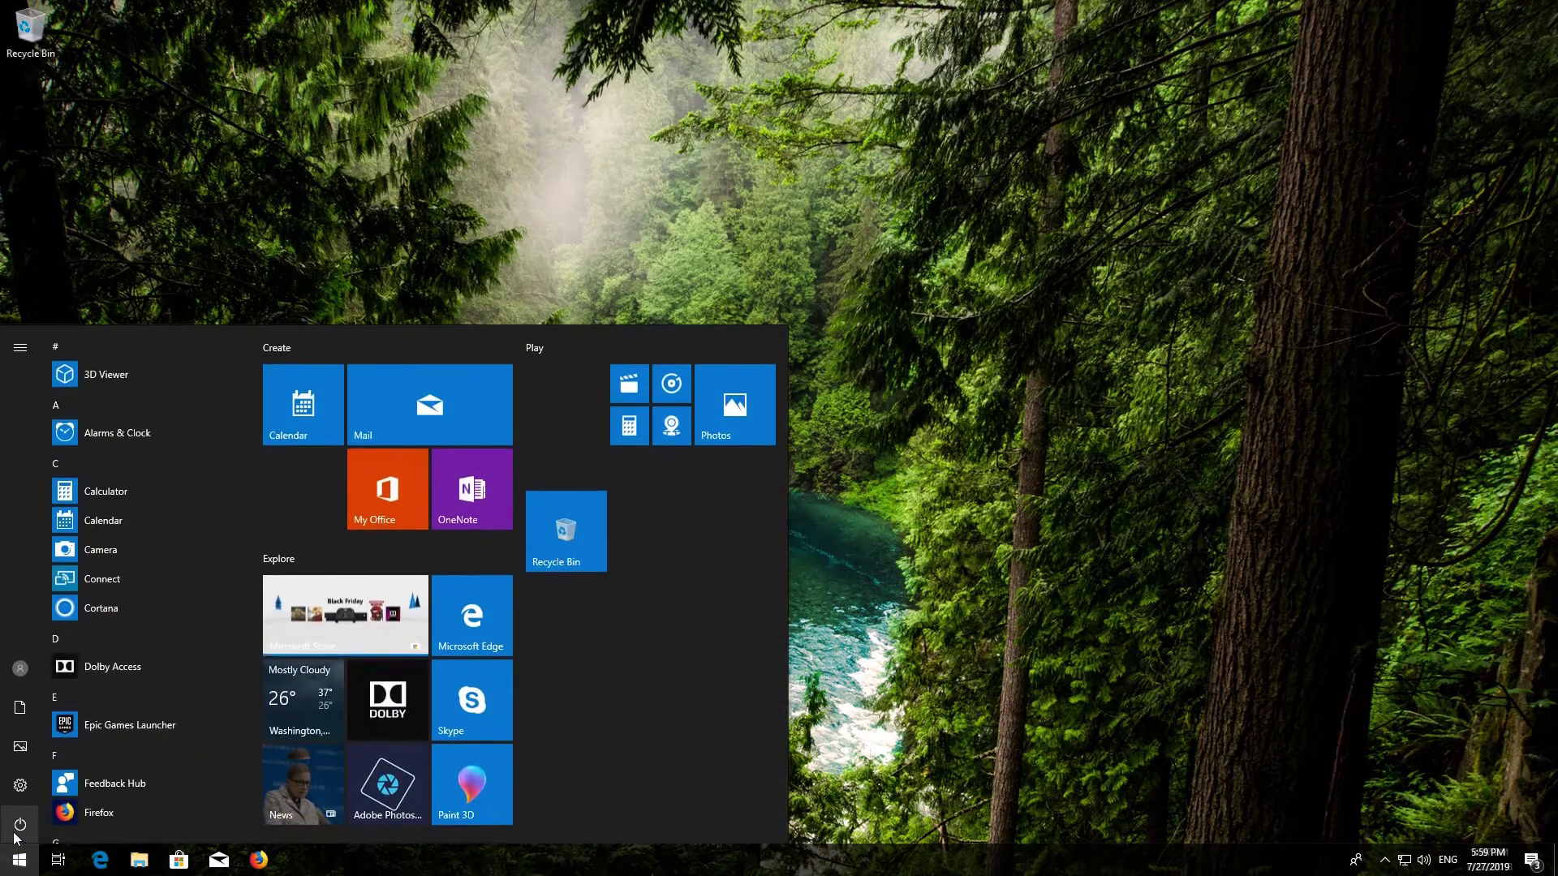
{"action": "left_click", "coordinate": [20, 824]}
{"action": "left_click", "coordinate": [27, 781]}
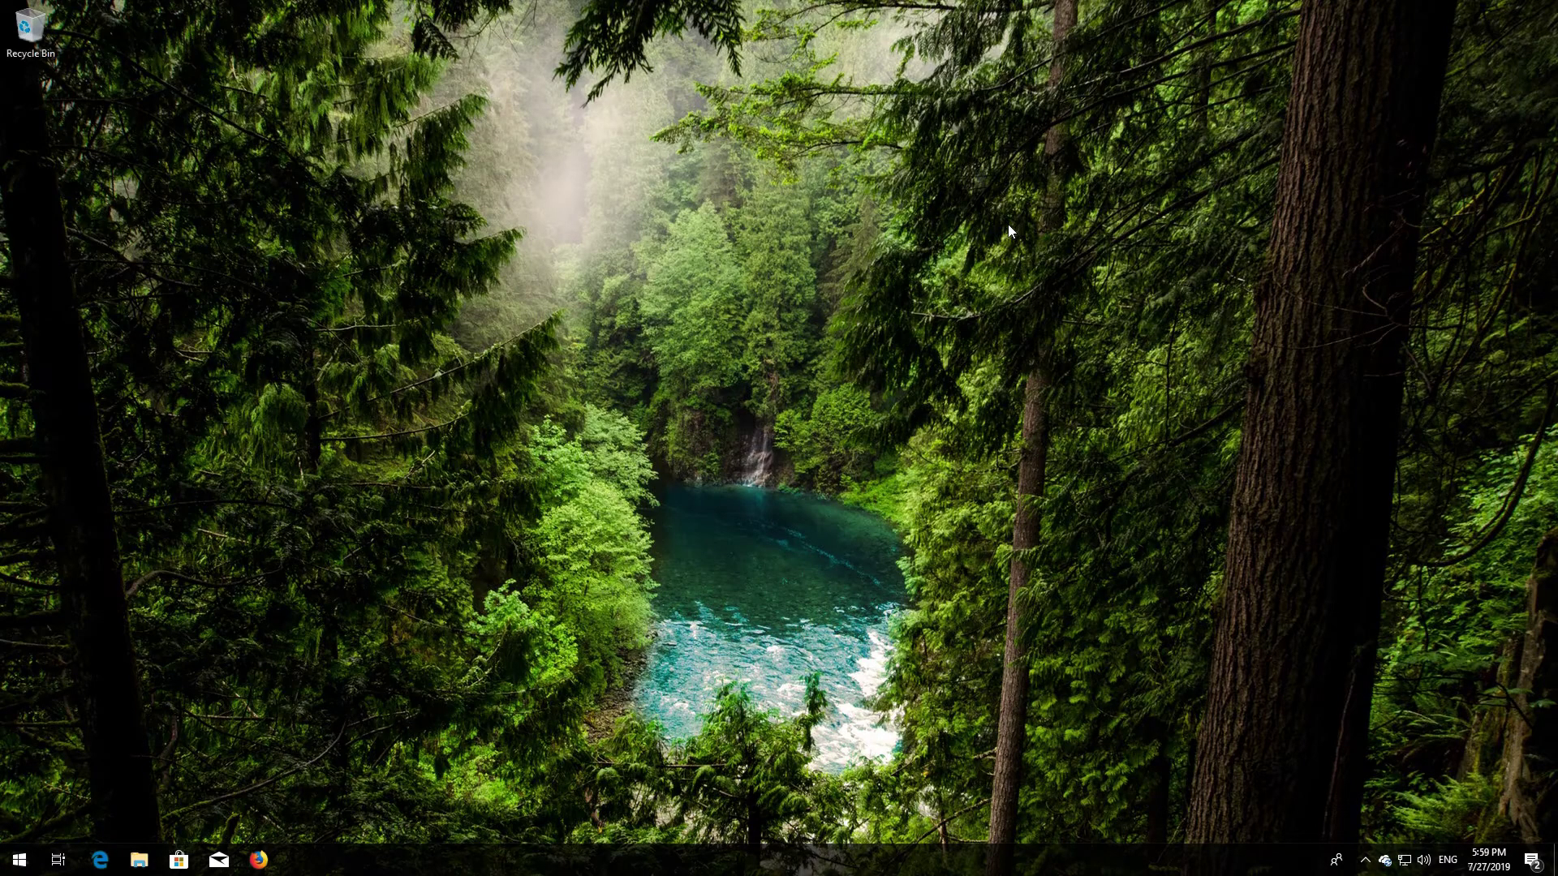
Step: Search for cmd and run Command Prompt as administrator, allowing it to make changes to the device
{"action": "key", "text": "super"}
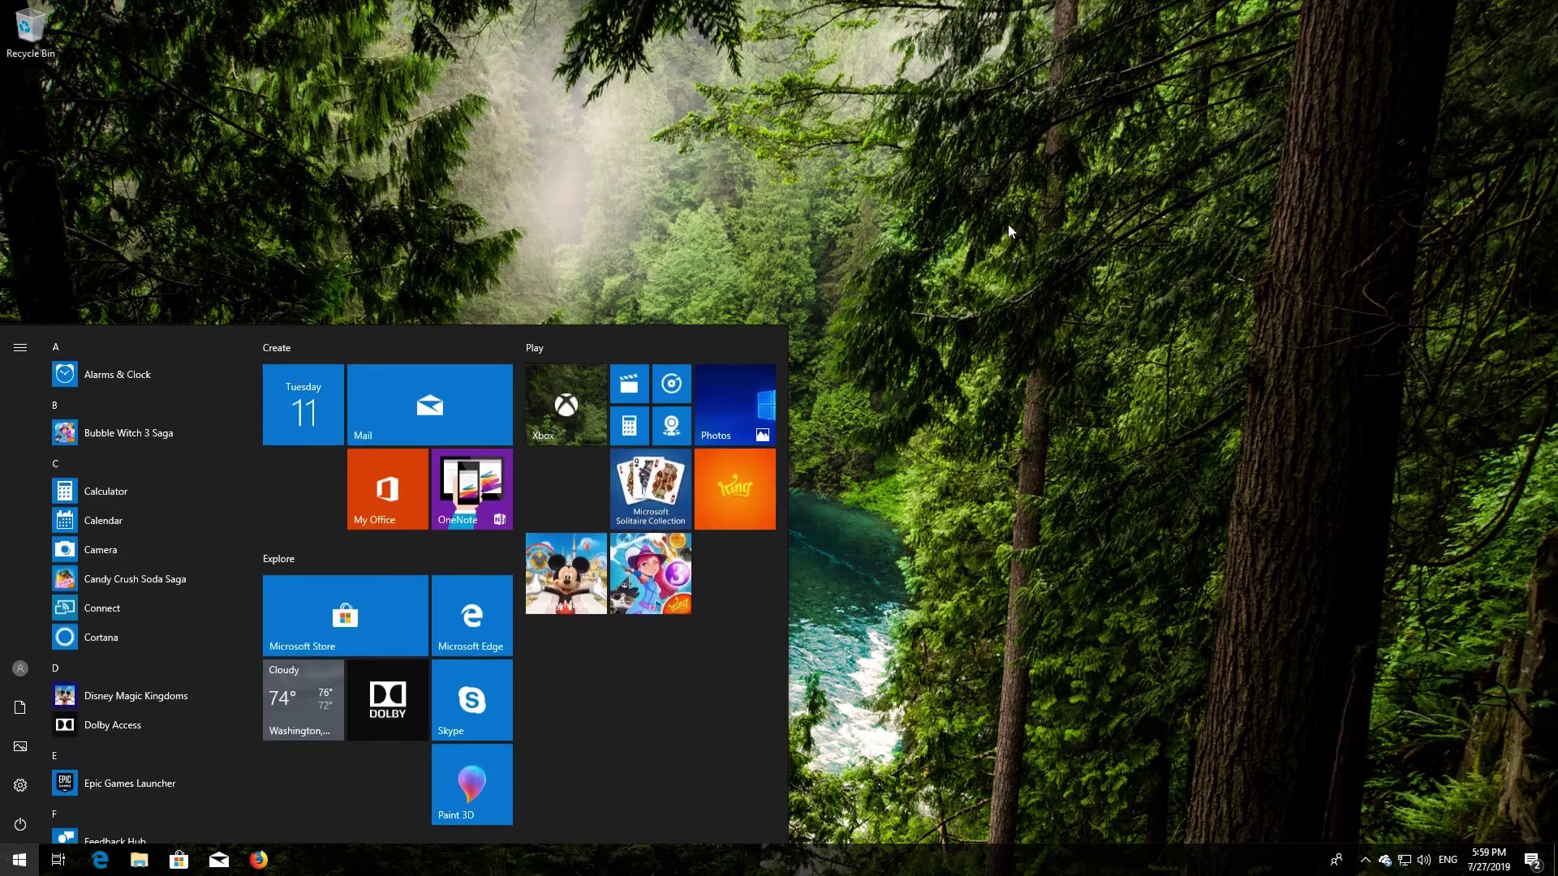
{"action": "type", "text": "cmd"}
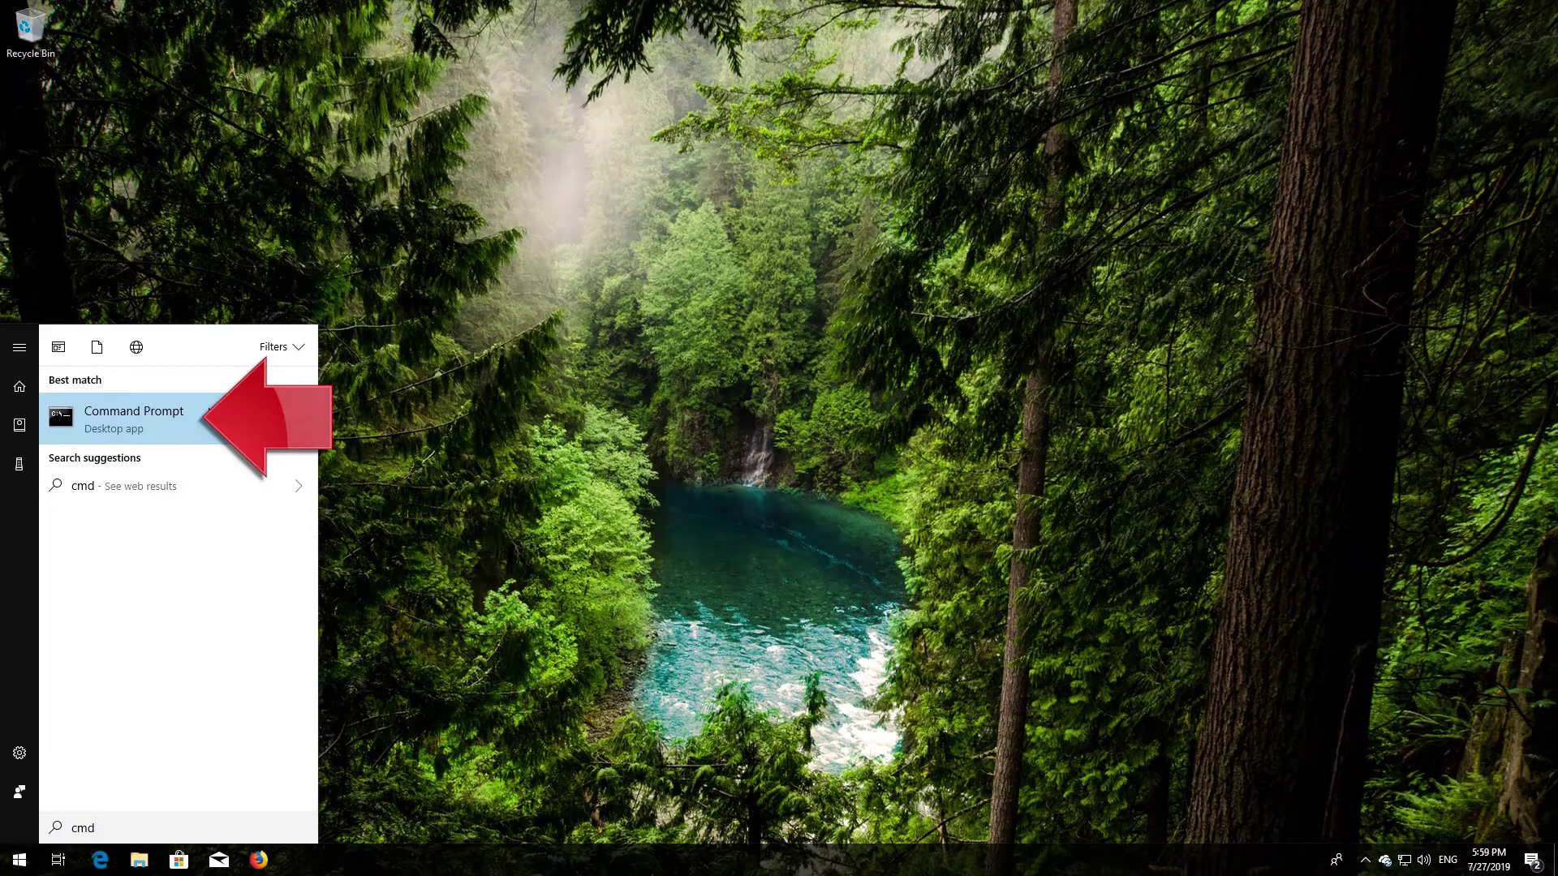
{"action": "right_click", "coordinate": [54, 409]}
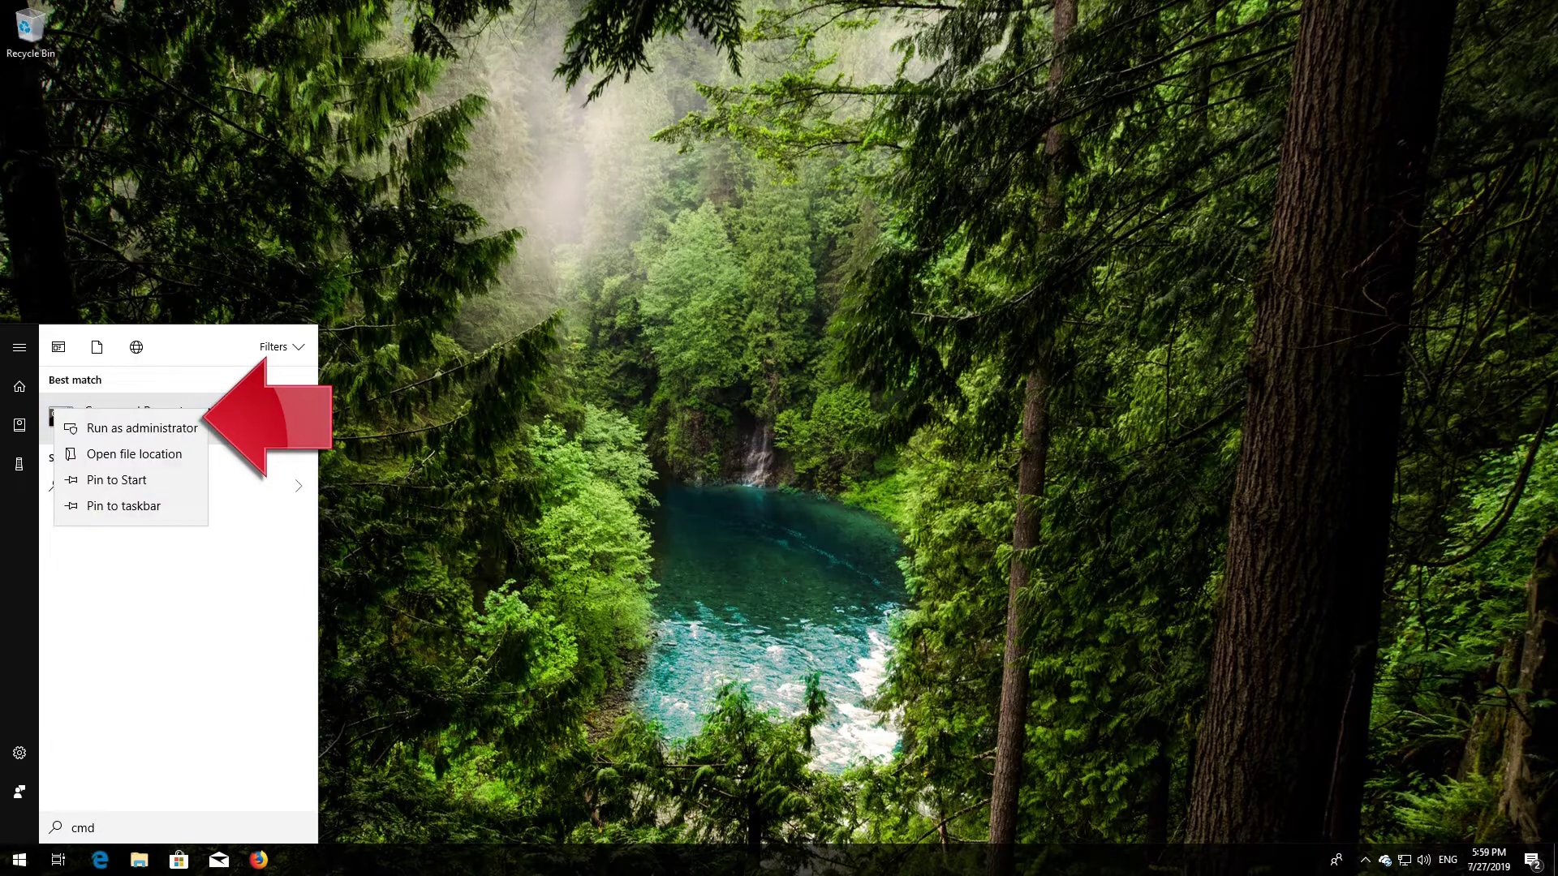
{"action": "left_click", "coordinate": [113, 437]}
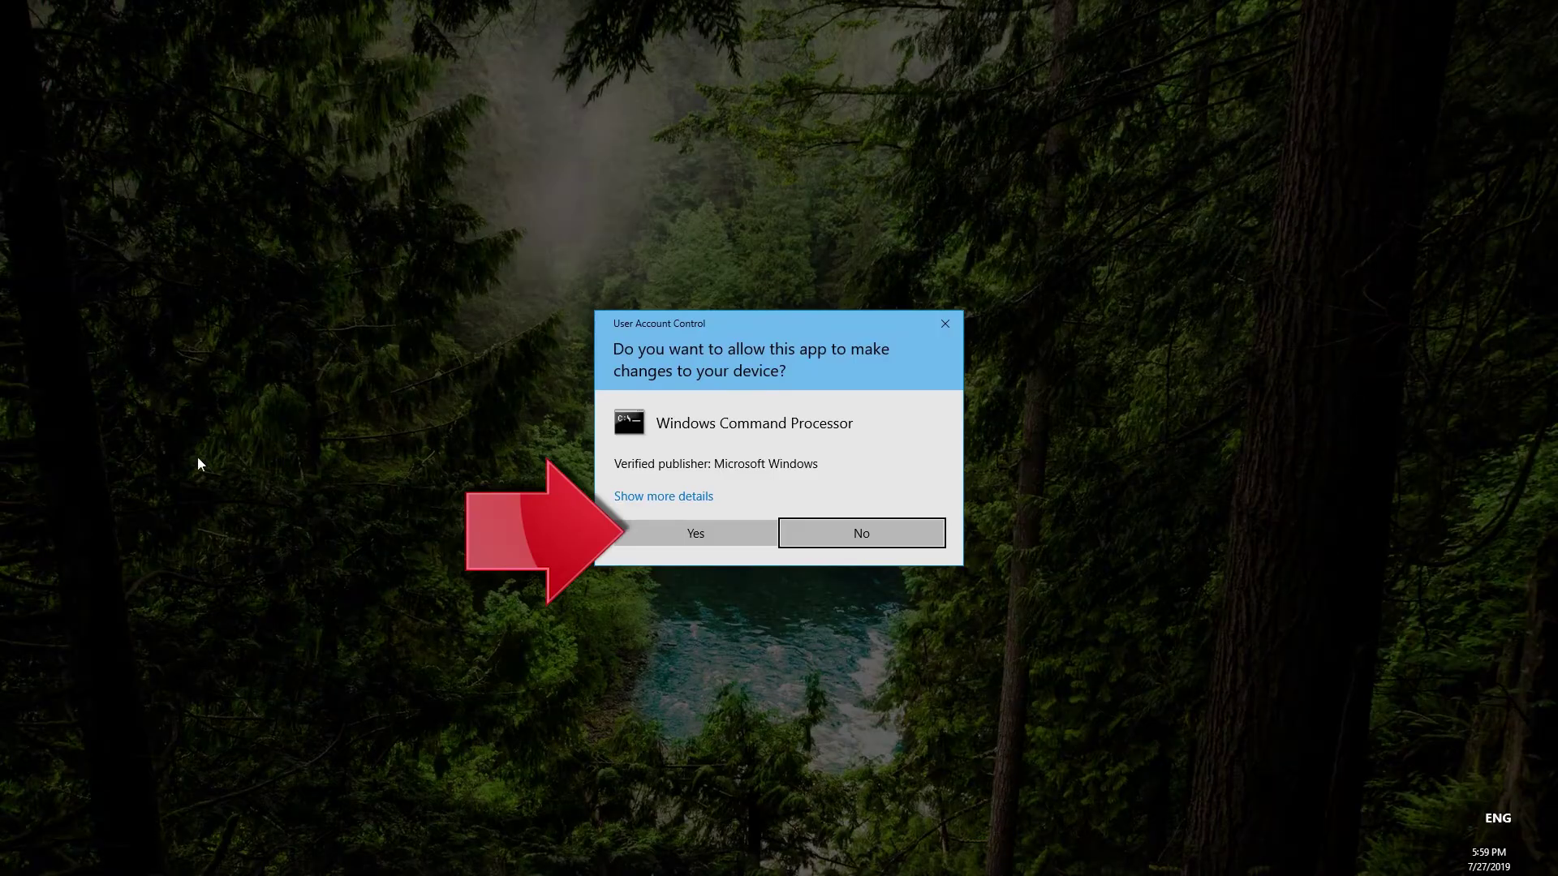
{"action": "left_click", "coordinate": [702, 534]}
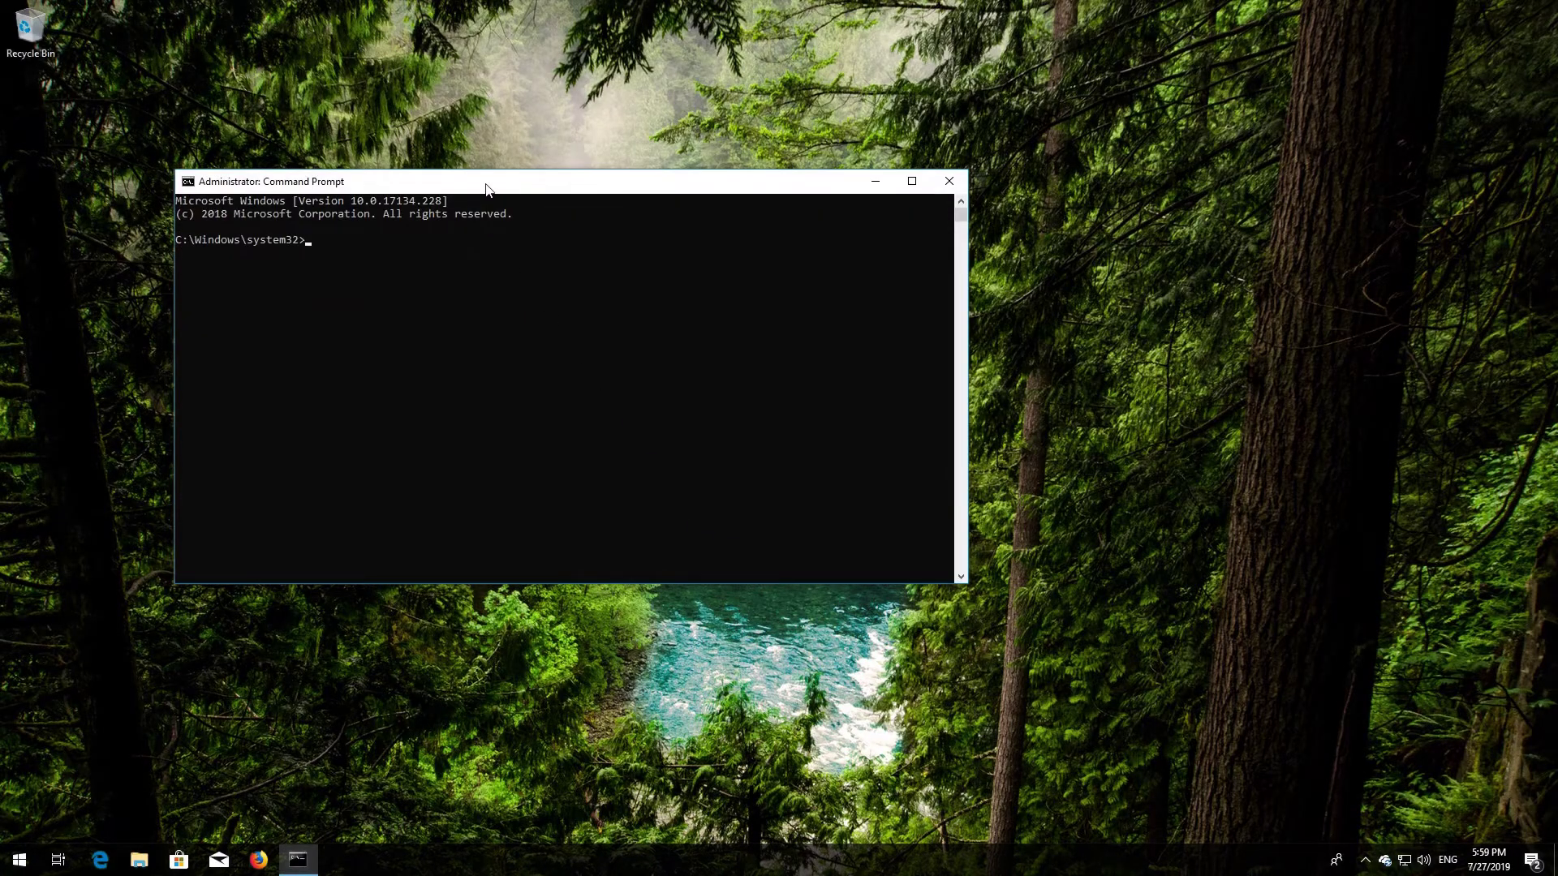
Step: Set the Windows Update service to start automatically by running "SC config wuauserv start=auto" in Command Prompt
{"action": "left_click_drag", "start_coordinate": [485, 189], "coordinate": [702, 245]}
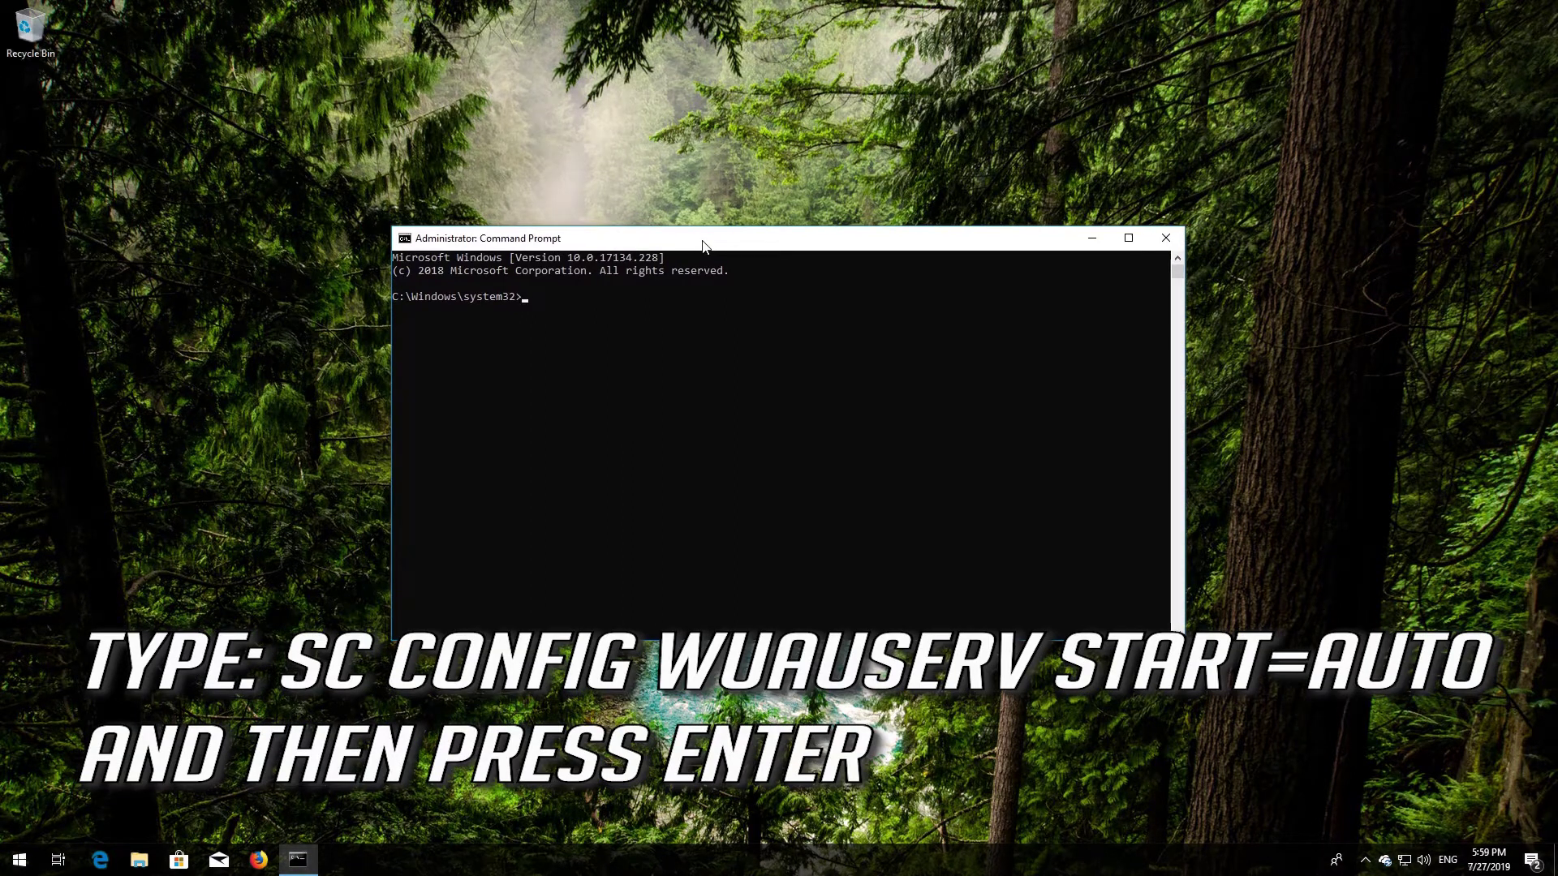
{"action": "type", "text": "SC config wuauser"}
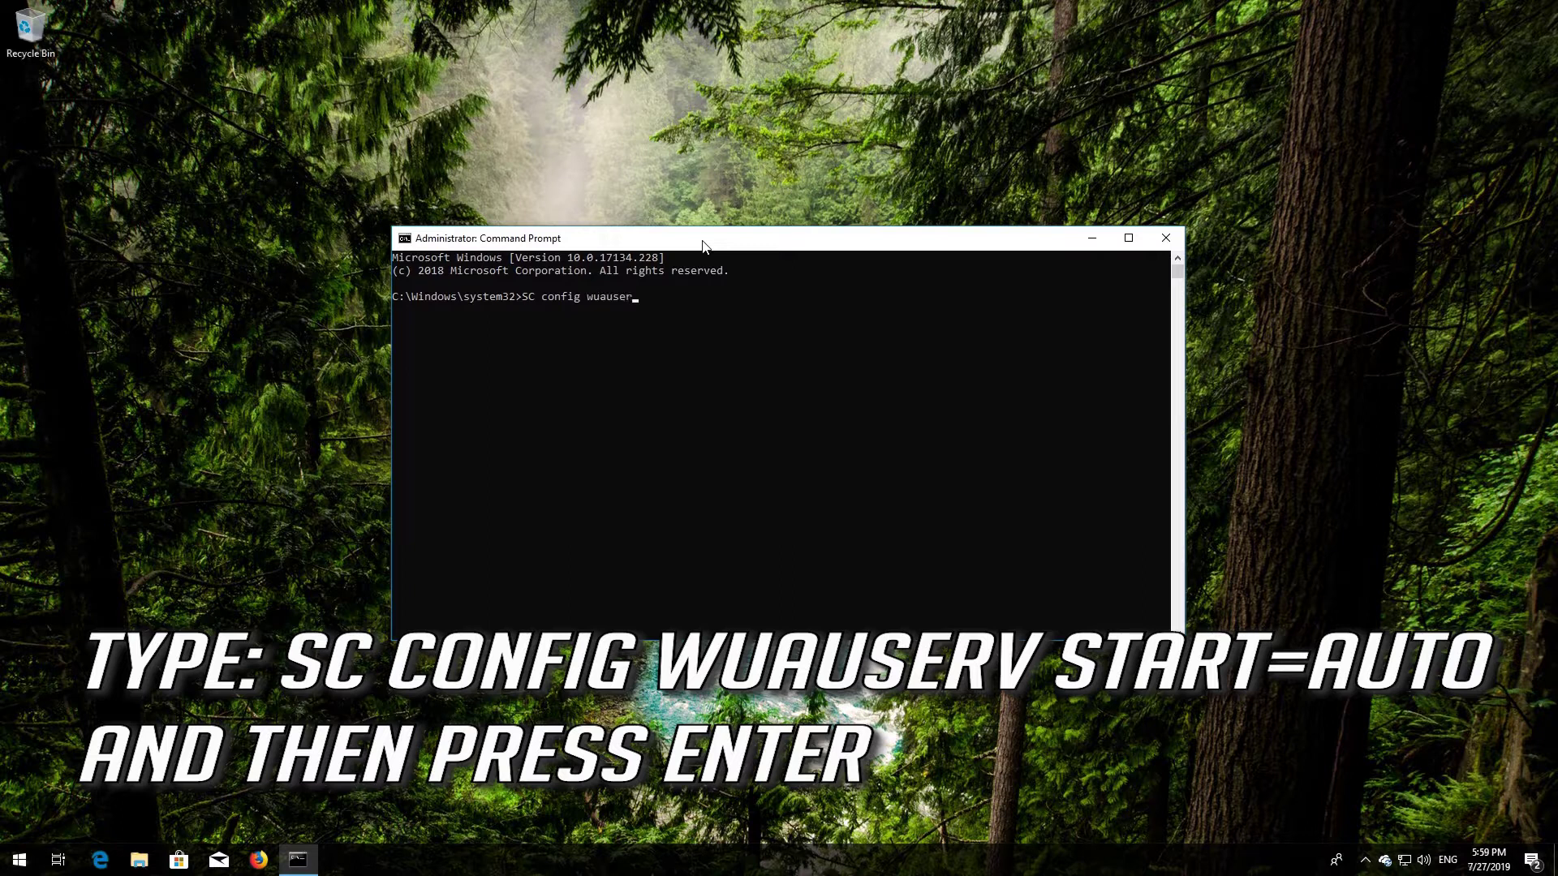
{"action": "type", "text": "v start=auto"}
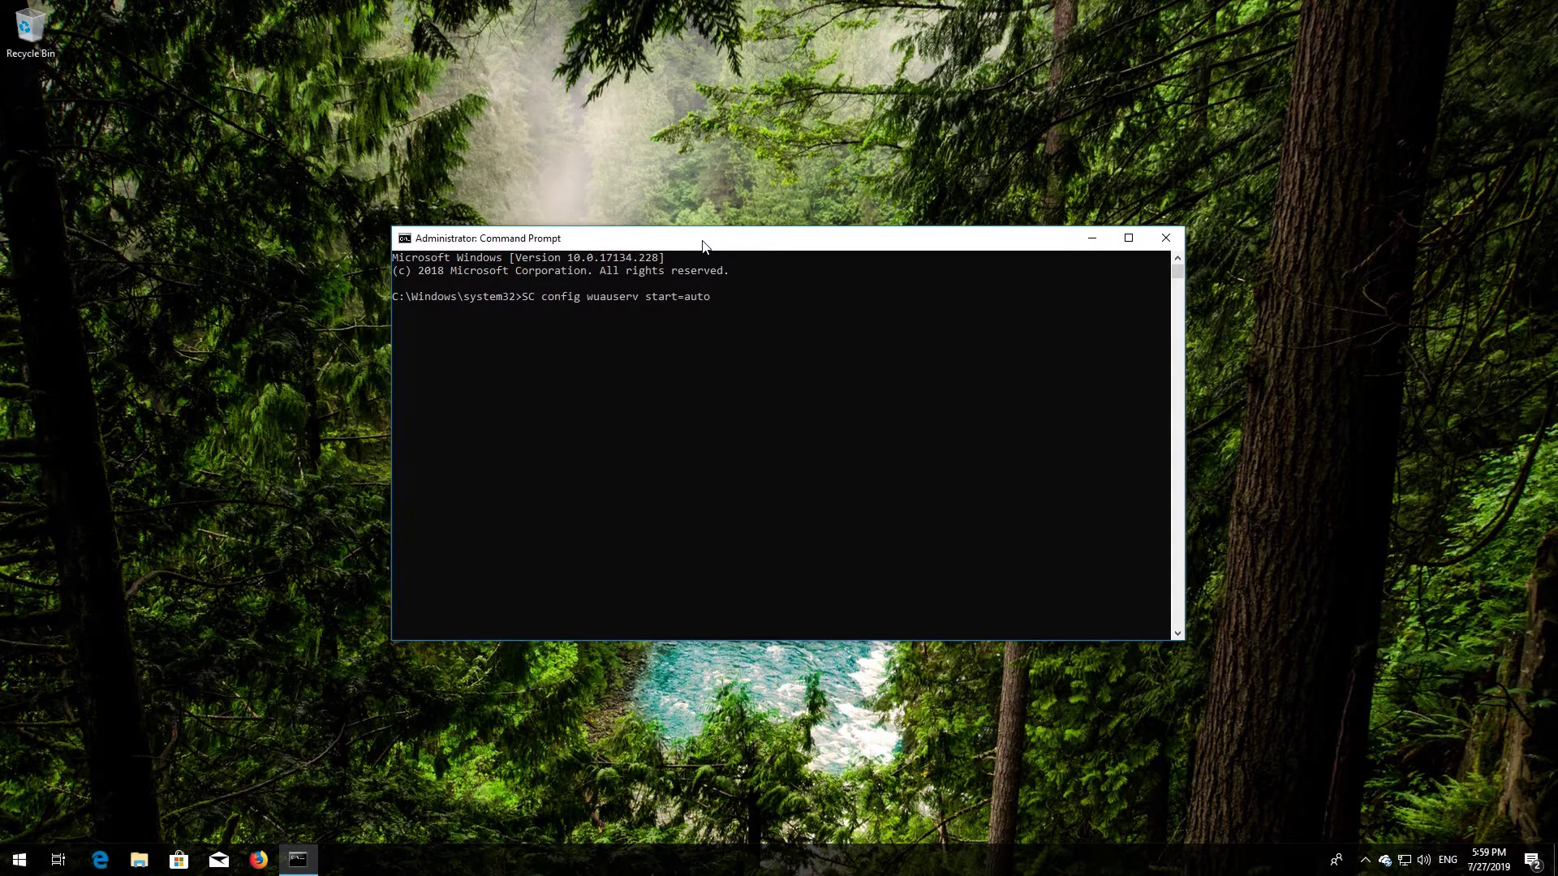
{"action": "key", "text": "Return"}
Step: Set the BITS service to start automatically by running "SC config bits start=auto"
{"action": "type", "text": "SC"}
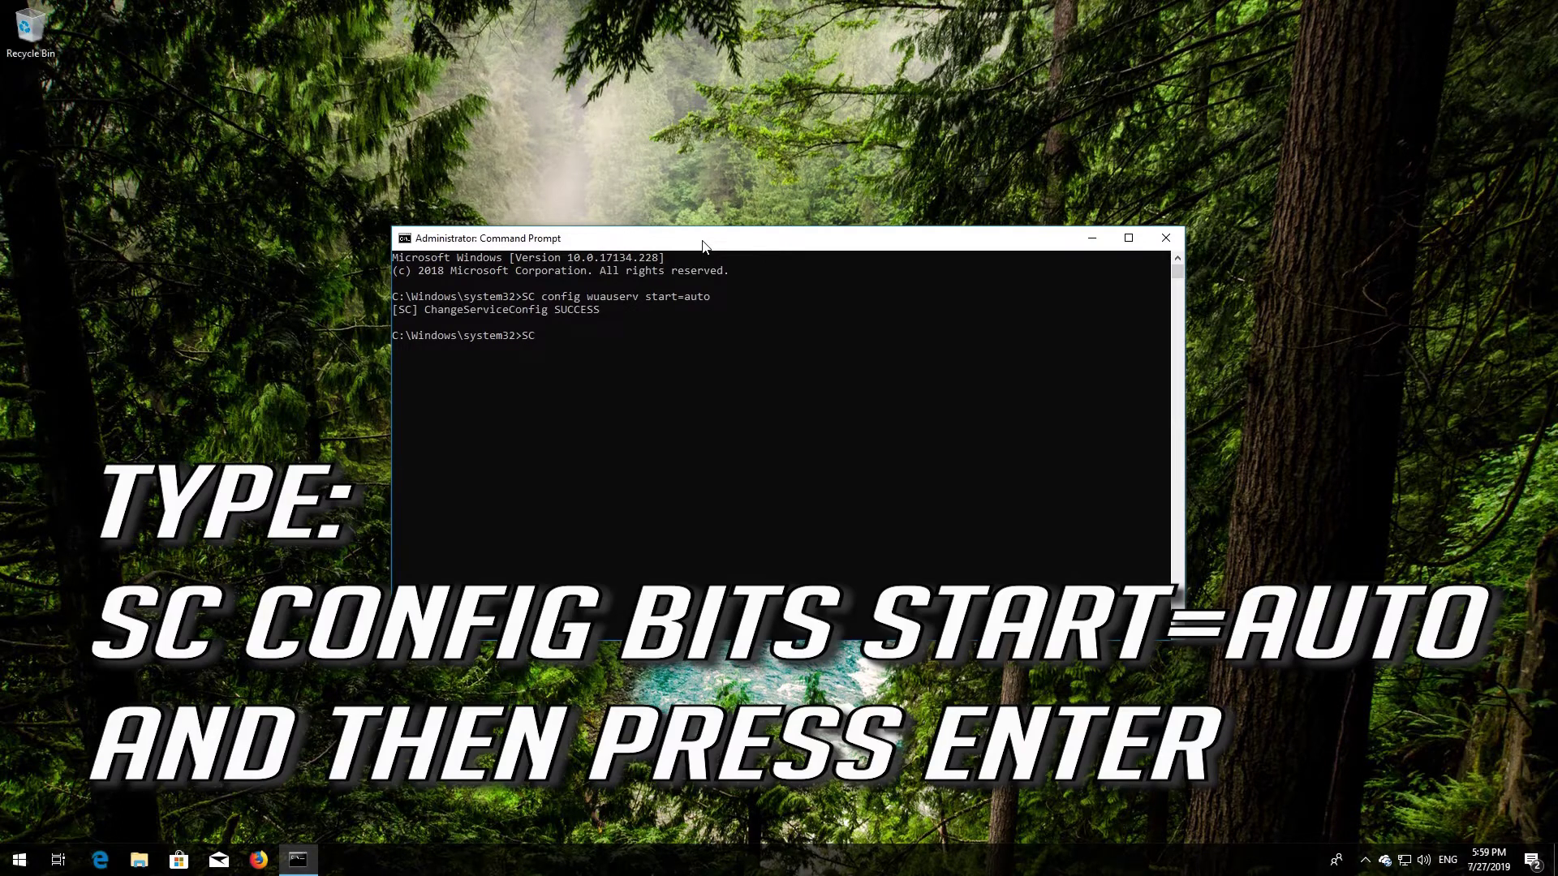
{"action": "type", "text": " config bits start=auto"}
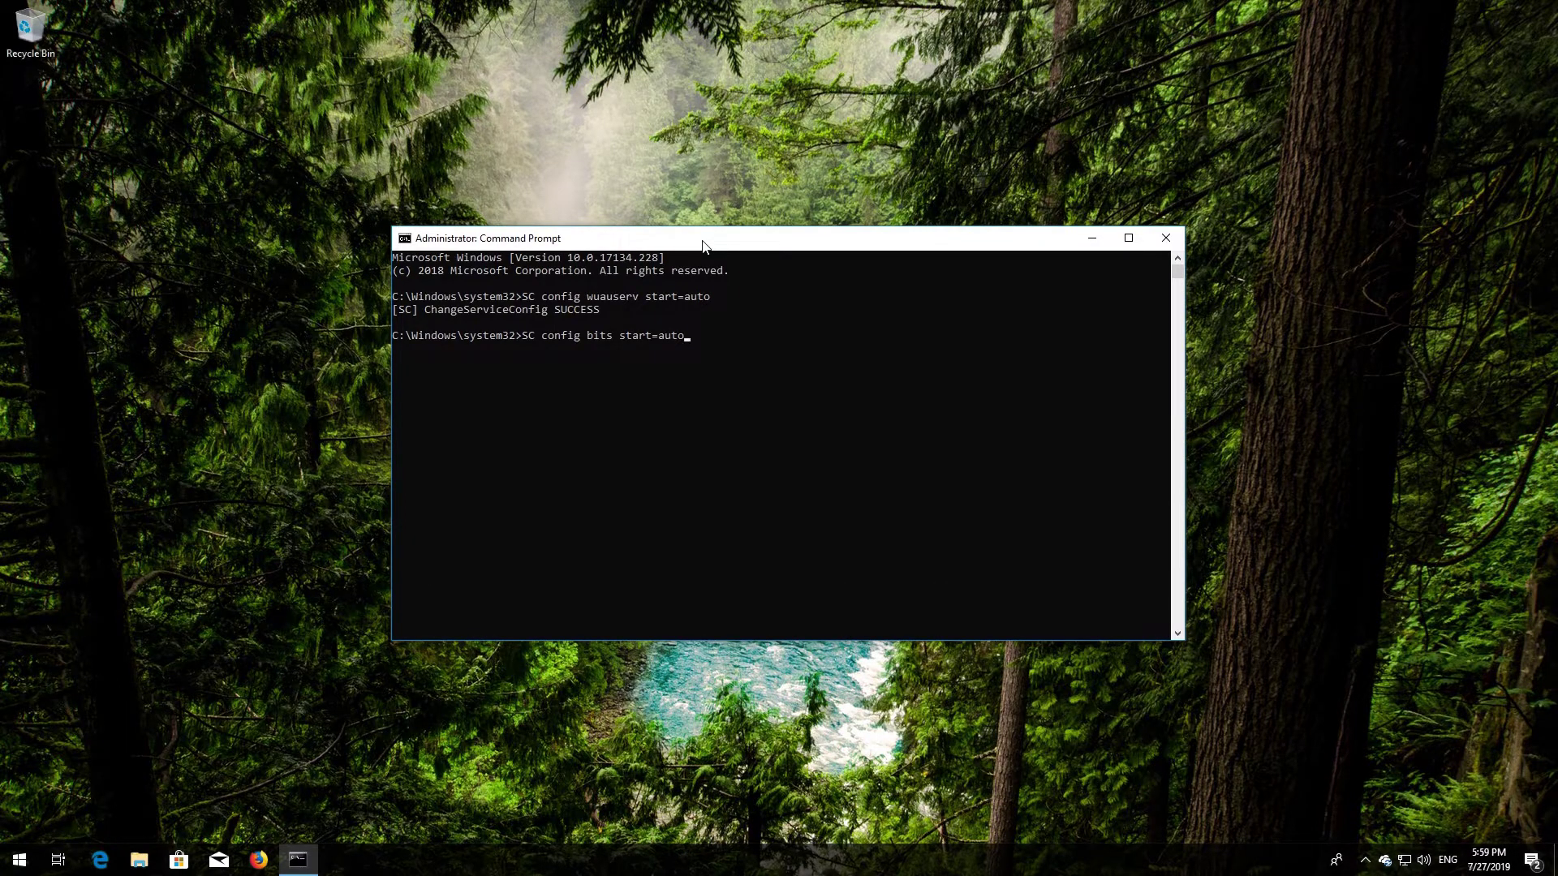
{"action": "key", "text": "Return"}
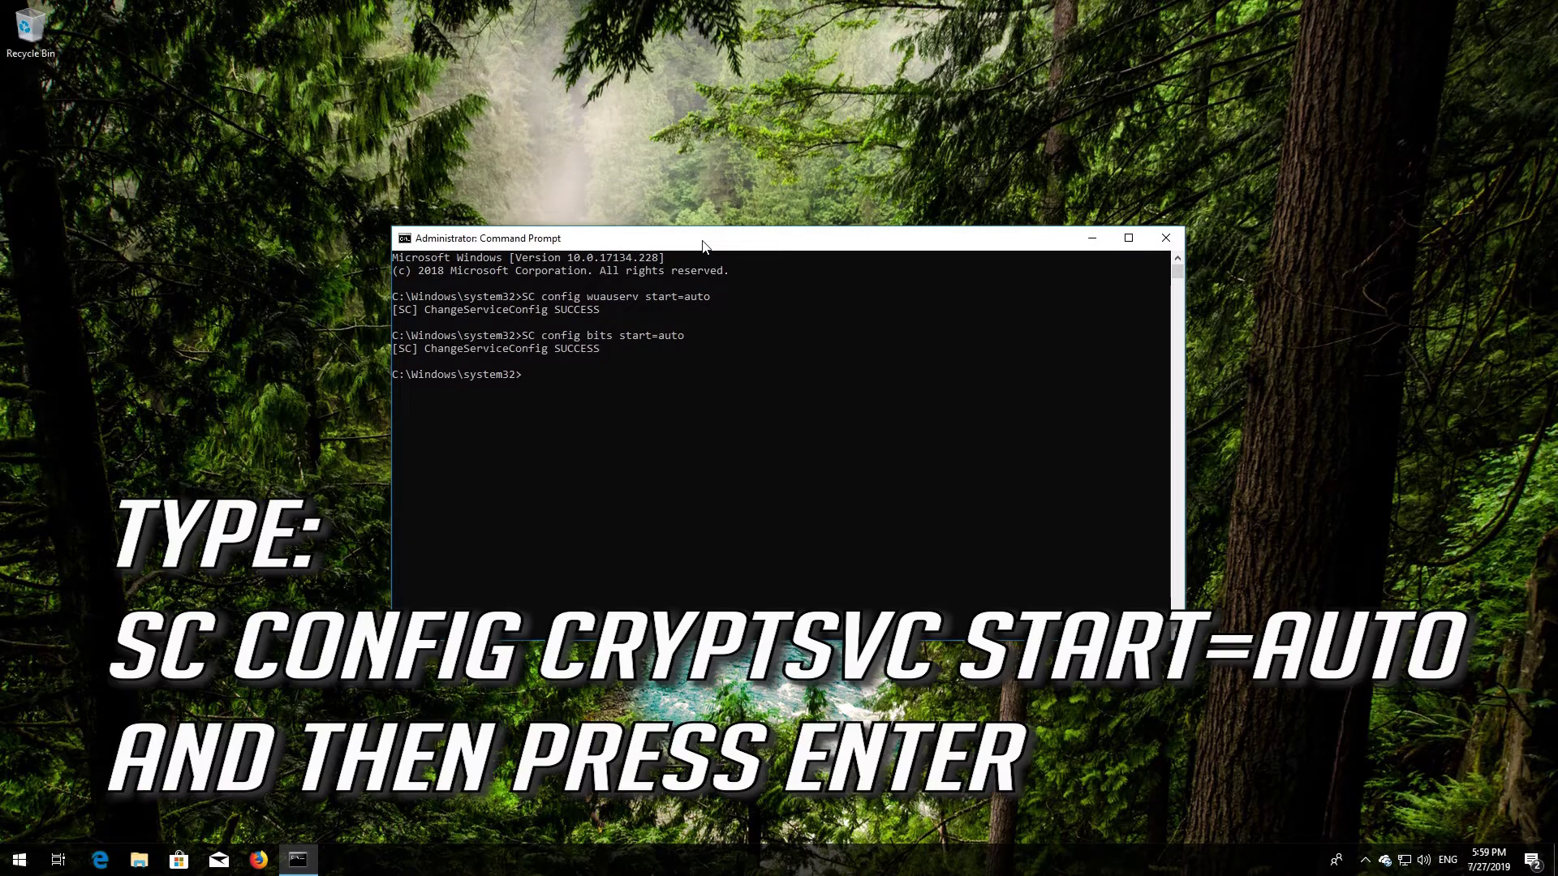
Step: Set the Cryptographic service to start automatically by running "SC config cryptsvc start=auto"
{"action": "type", "text": "SC config cryptsvc"}
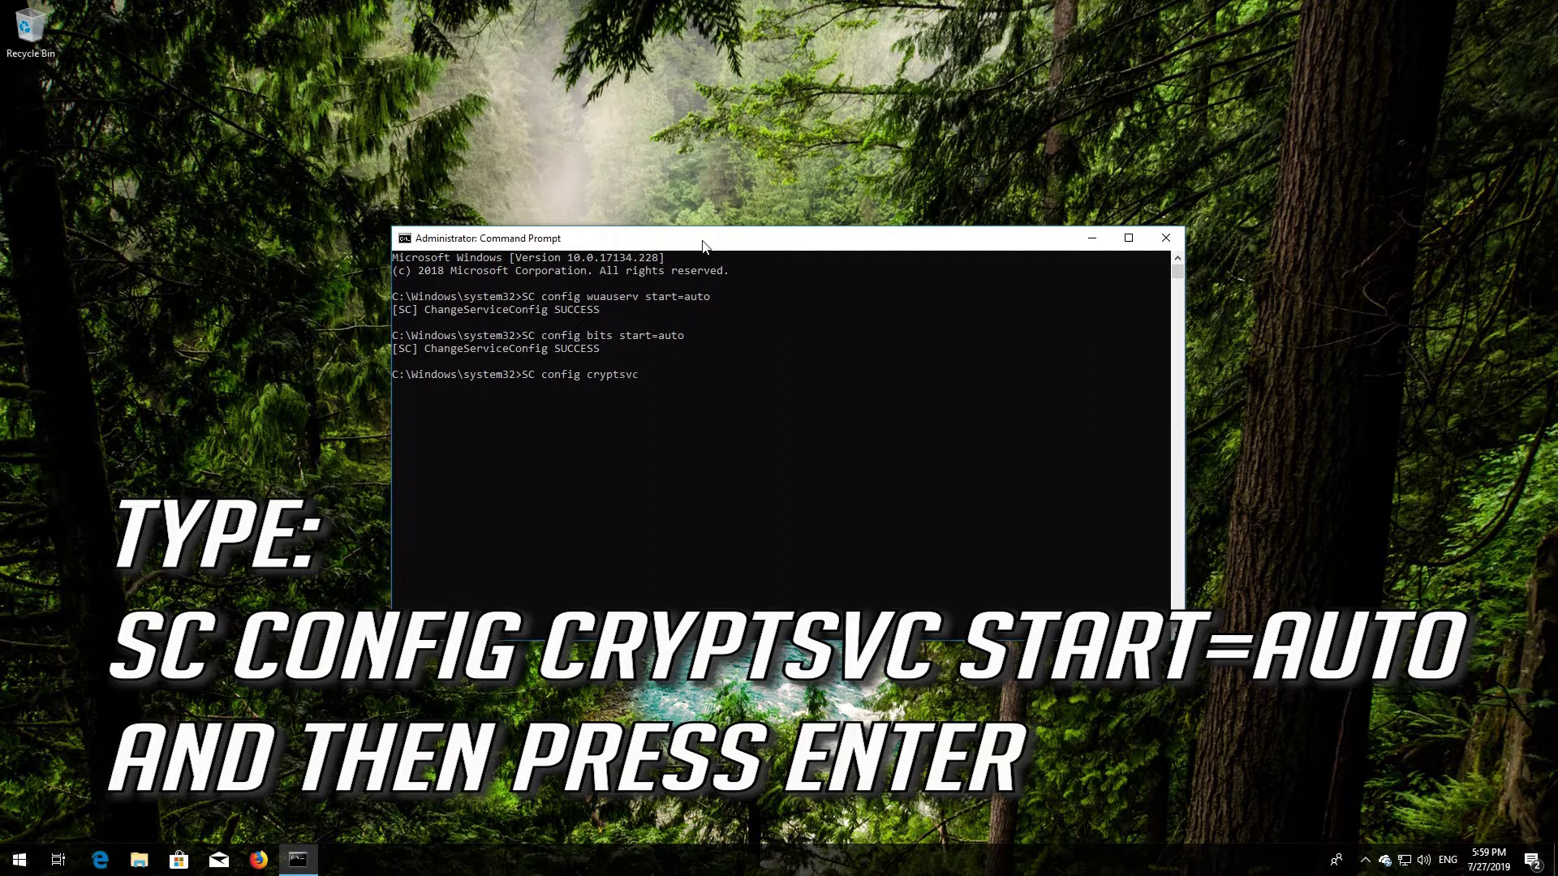
{"action": "type", "text": " start=auto"}
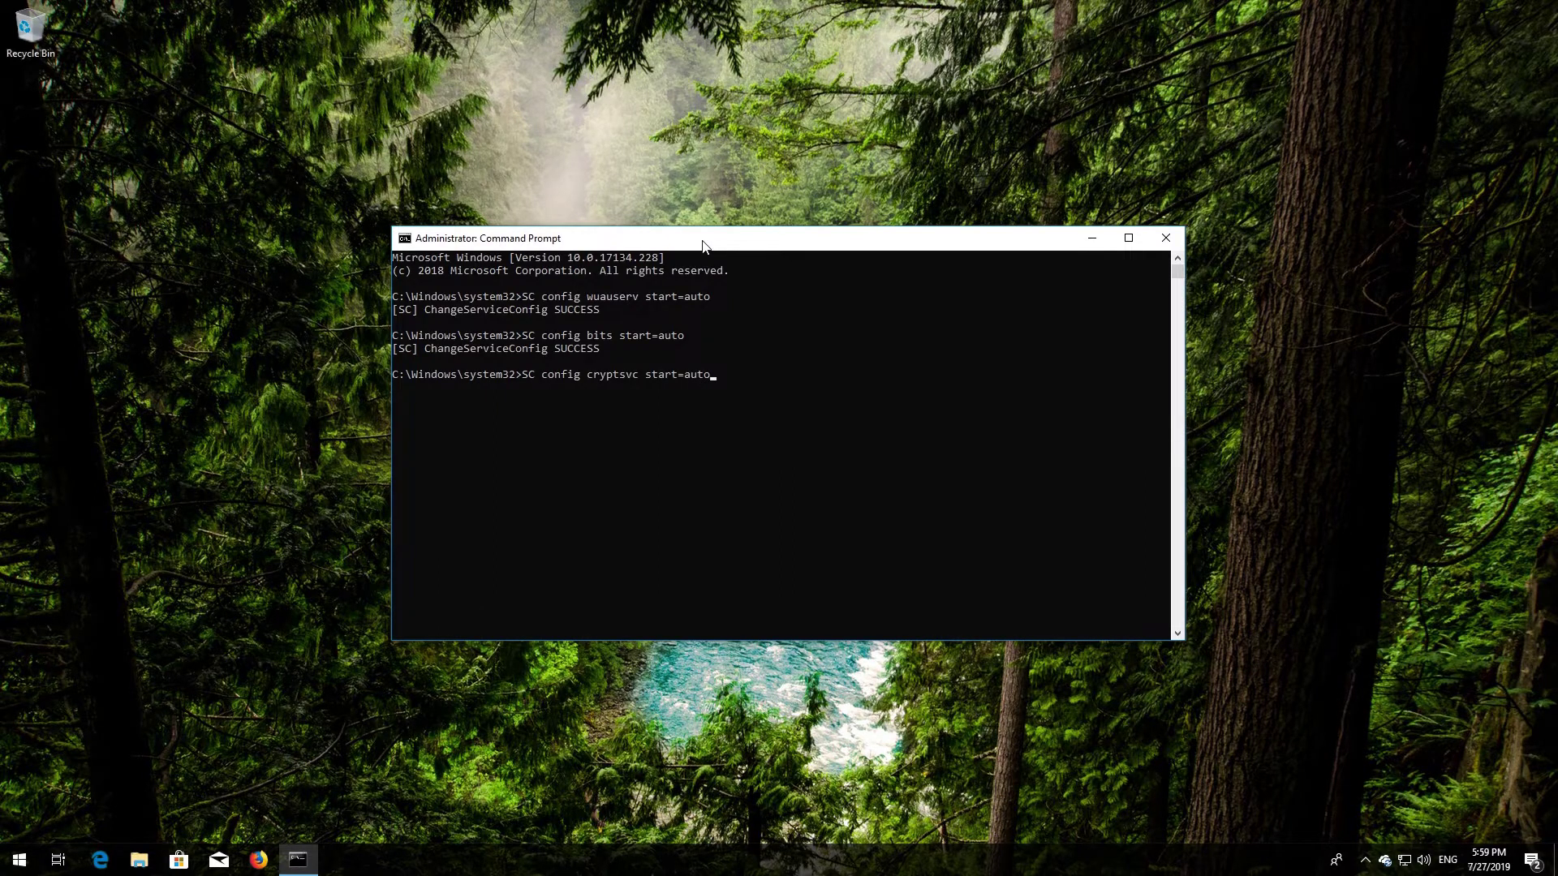
{"action": "key", "text": "Return"}
Step: Set the TrustedInstaller service to start automatically by running "SC config trustedinstaller start=auto"
{"action": "type", "text": "SC "}
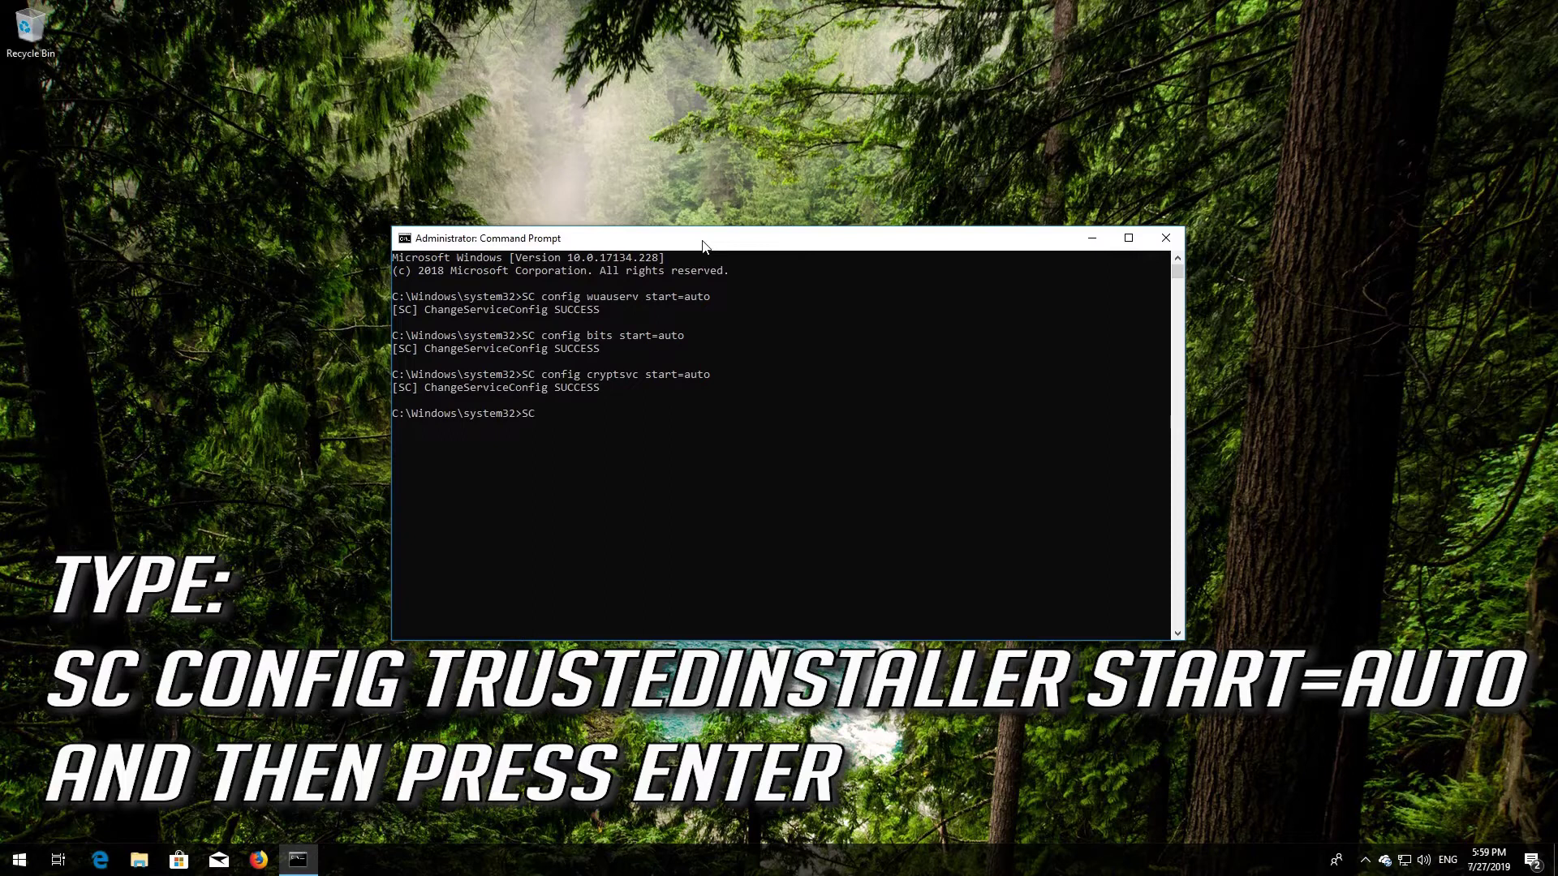
{"action": "type", "text": "config trustedinstaller start"}
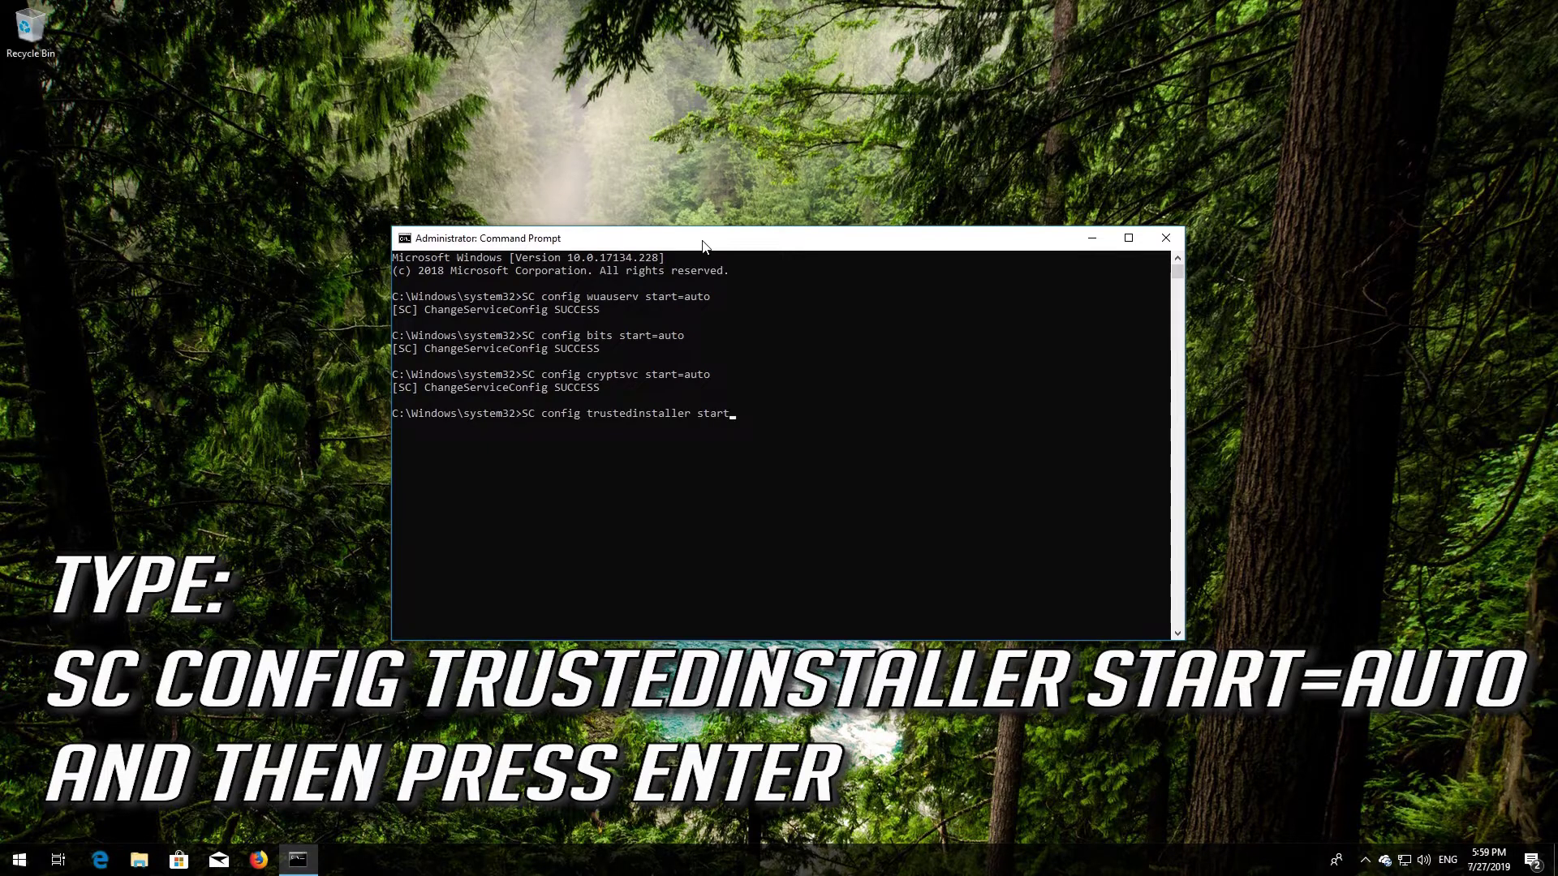
{"action": "type", "text": "=auto"}
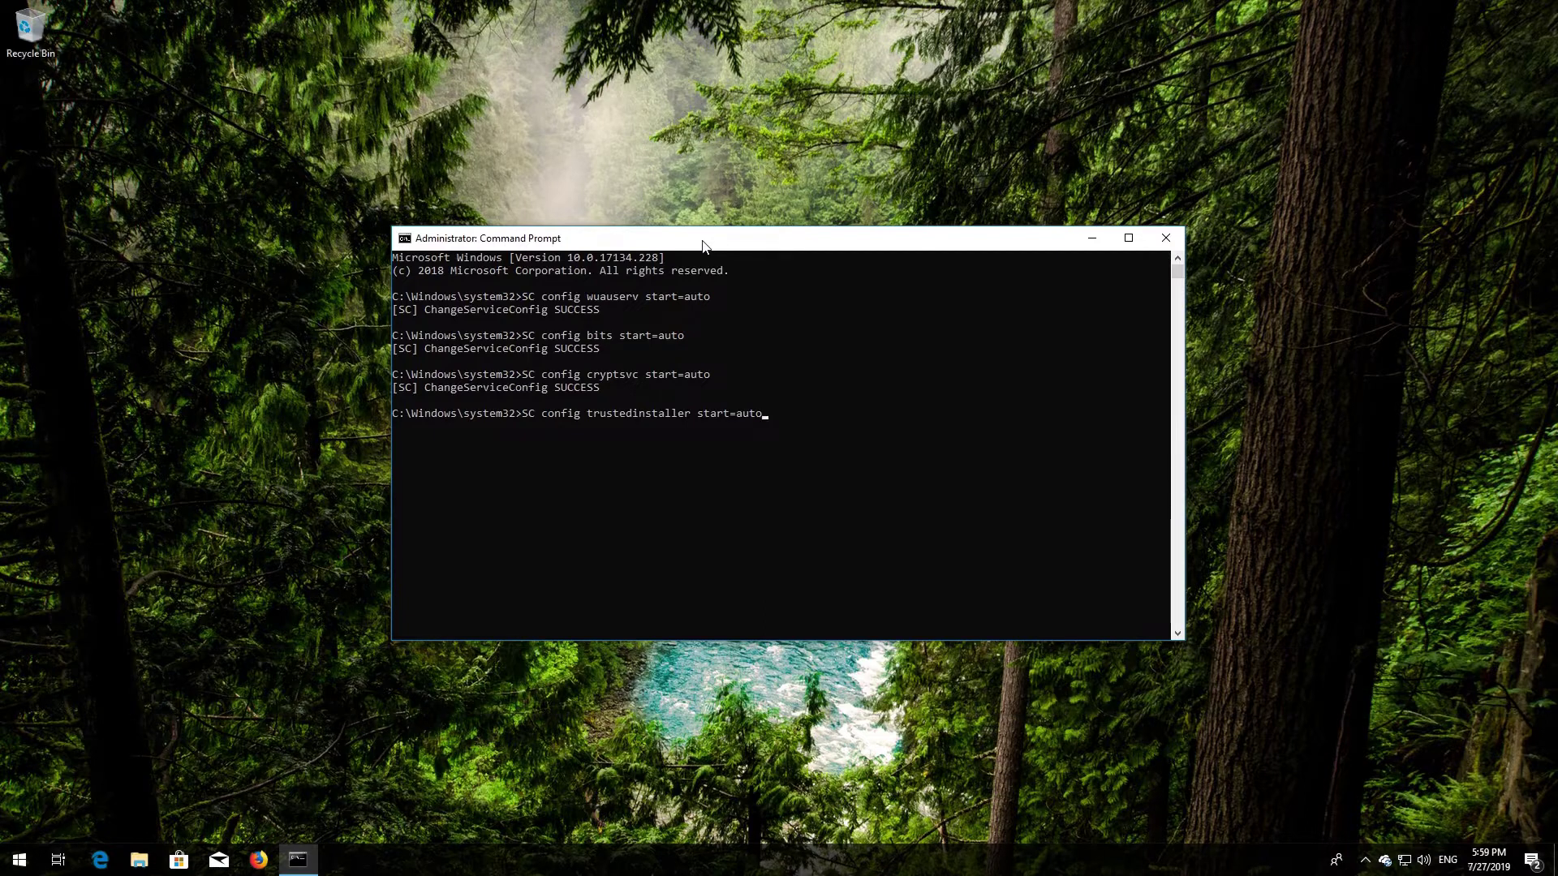
{"action": "key", "text": "Return"}
Step: Close the Command Prompt session with the exit command
{"action": "type", "text": "ex"}
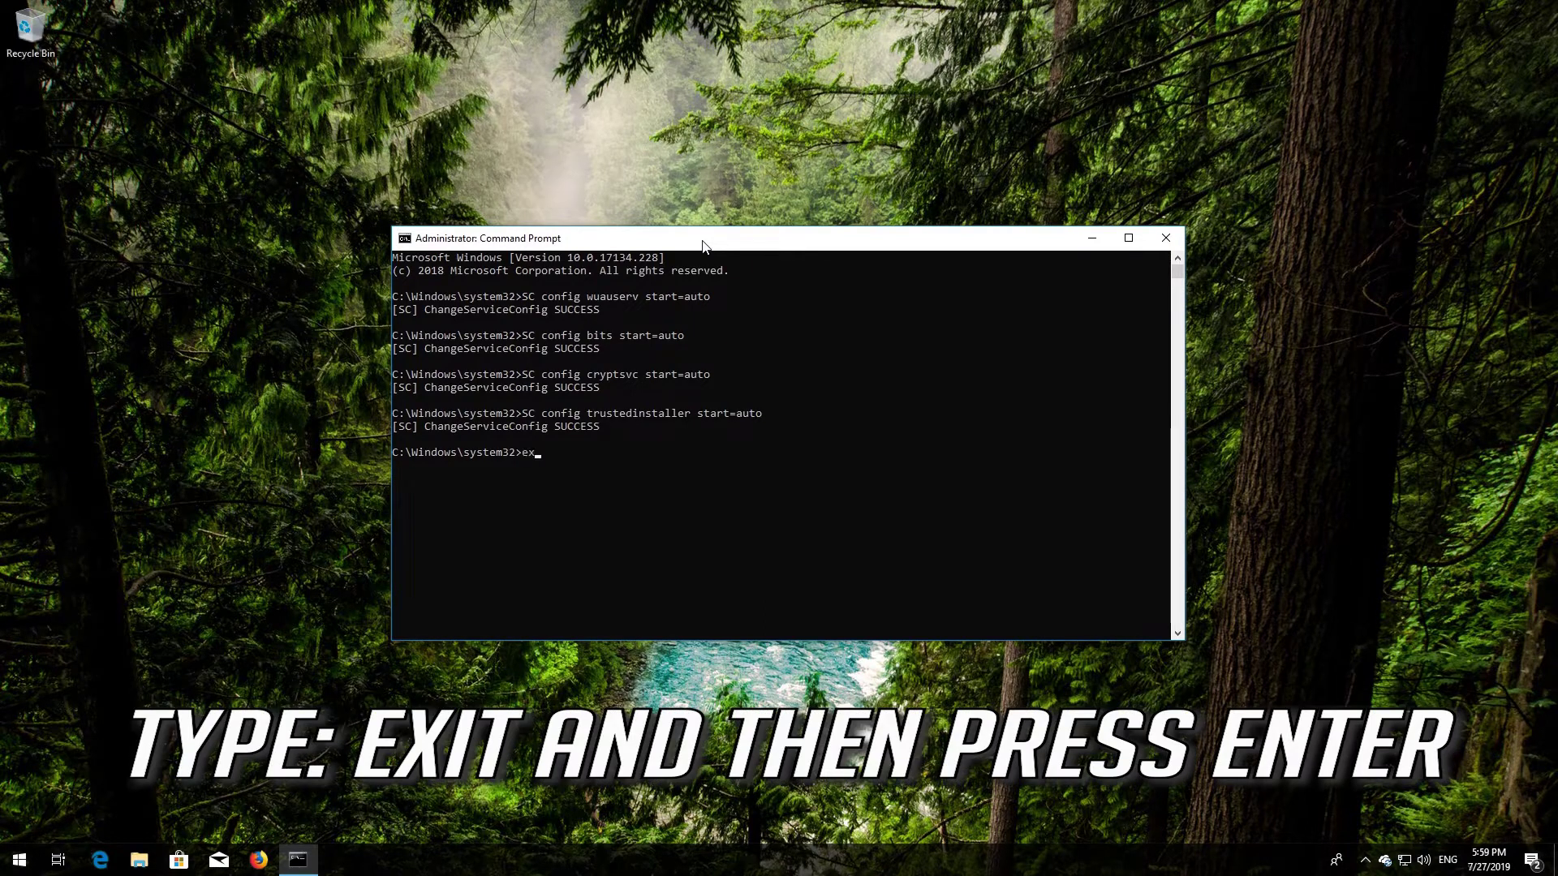
{"action": "type", "text": "it"}
{"action": "key", "text": "Return"}
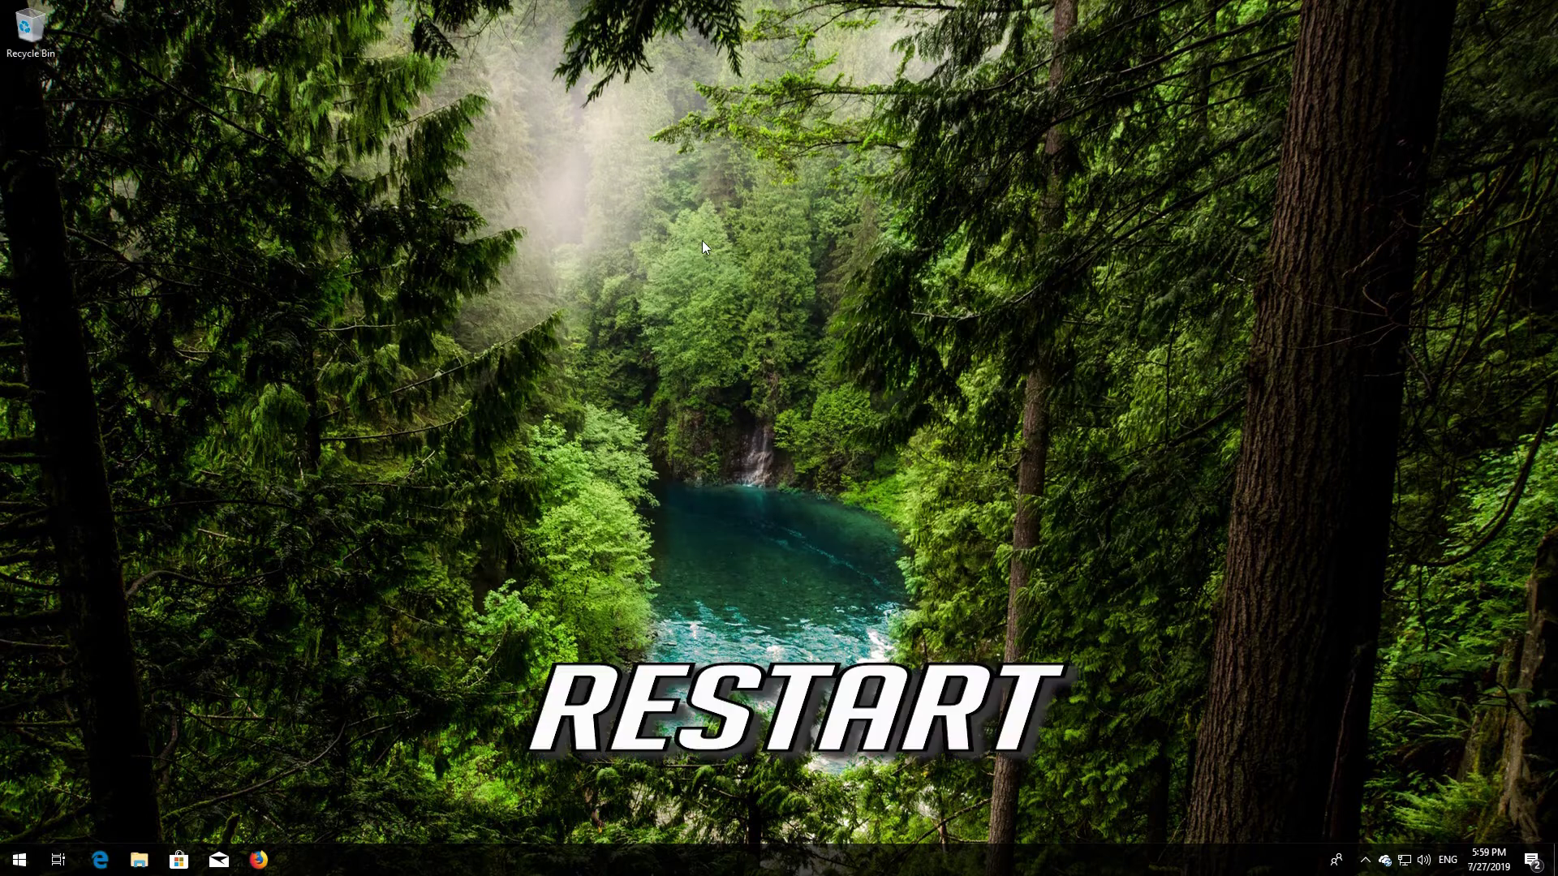
Step: Restart the computer to apply the service configuration changes
{"action": "key", "text": "super"}
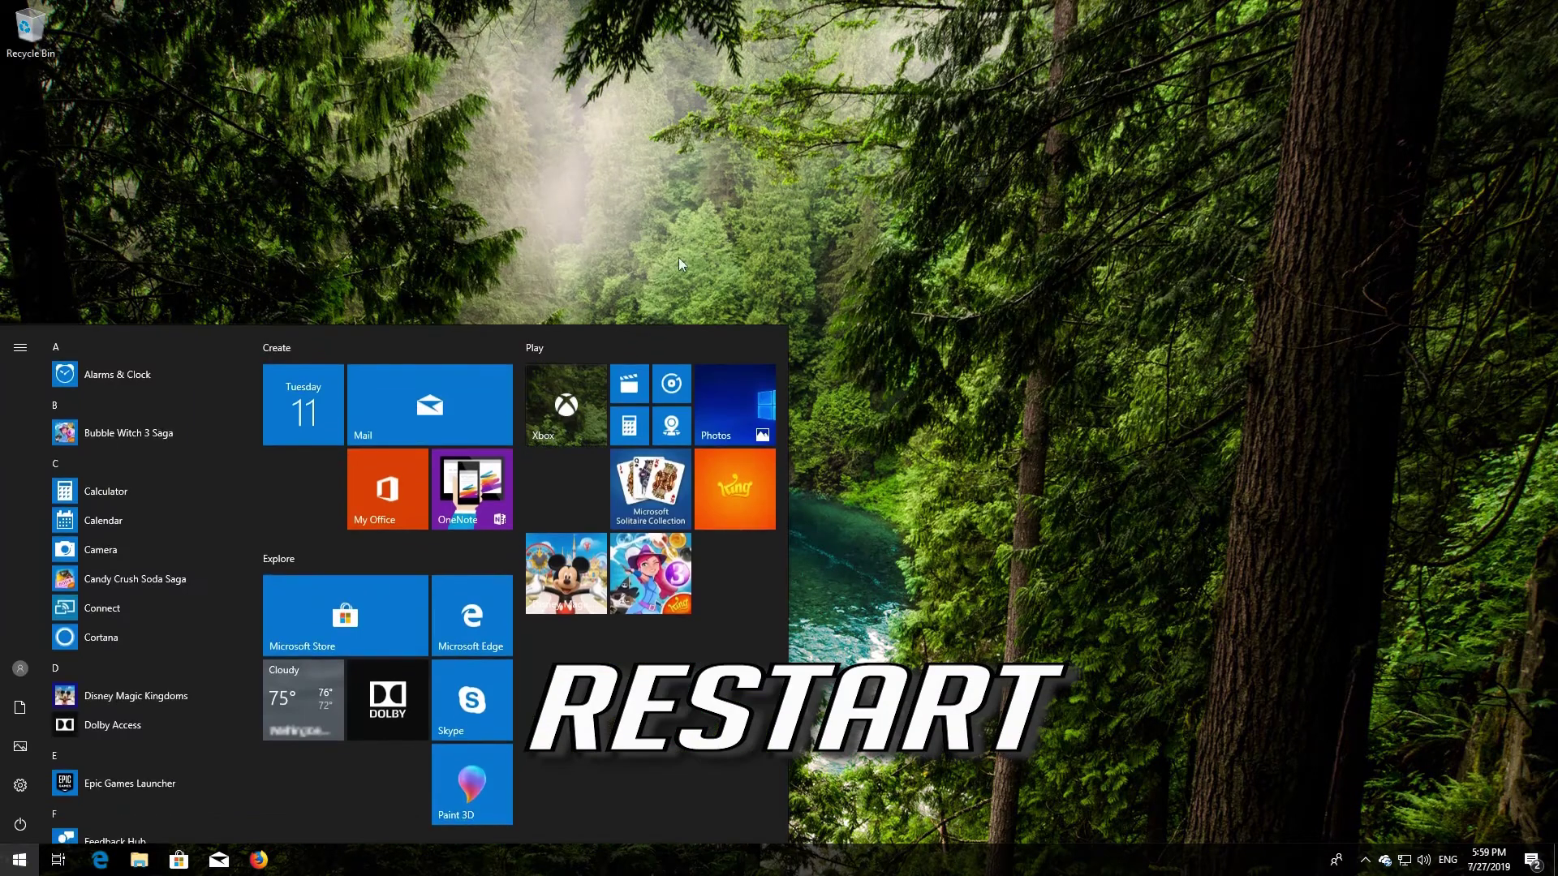
{"action": "left_click", "coordinate": [20, 825]}
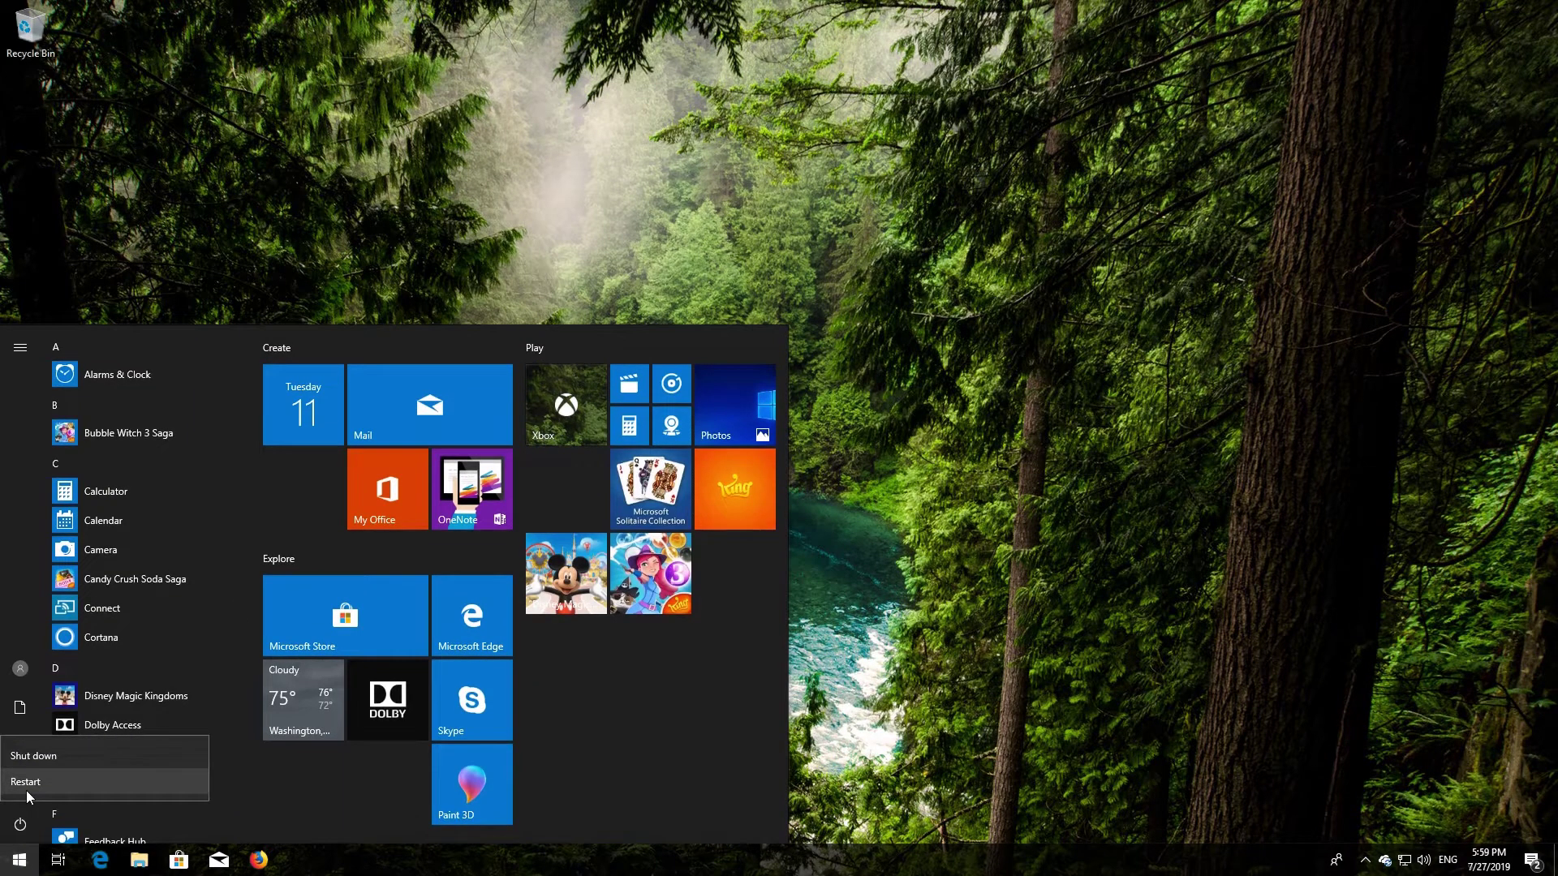
{"action": "left_click", "coordinate": [26, 790]}
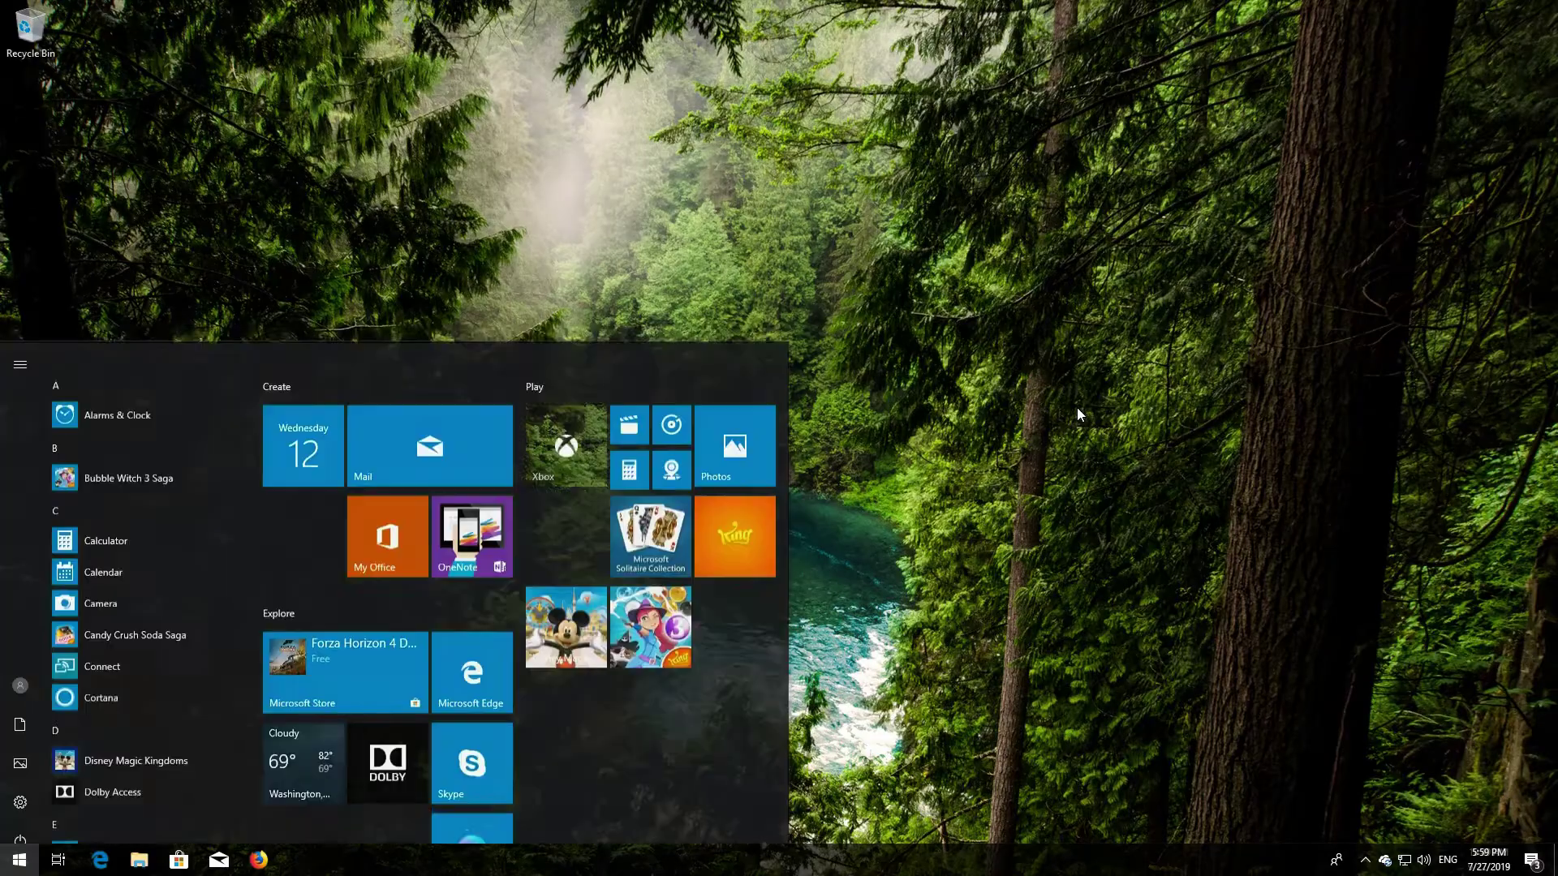
Step: Search for "troubleshoot" and open the Troubleshoot system settings
{"action": "left_click", "coordinate": [1078, 407]}
{"action": "type", "text": "ubleshoo"}
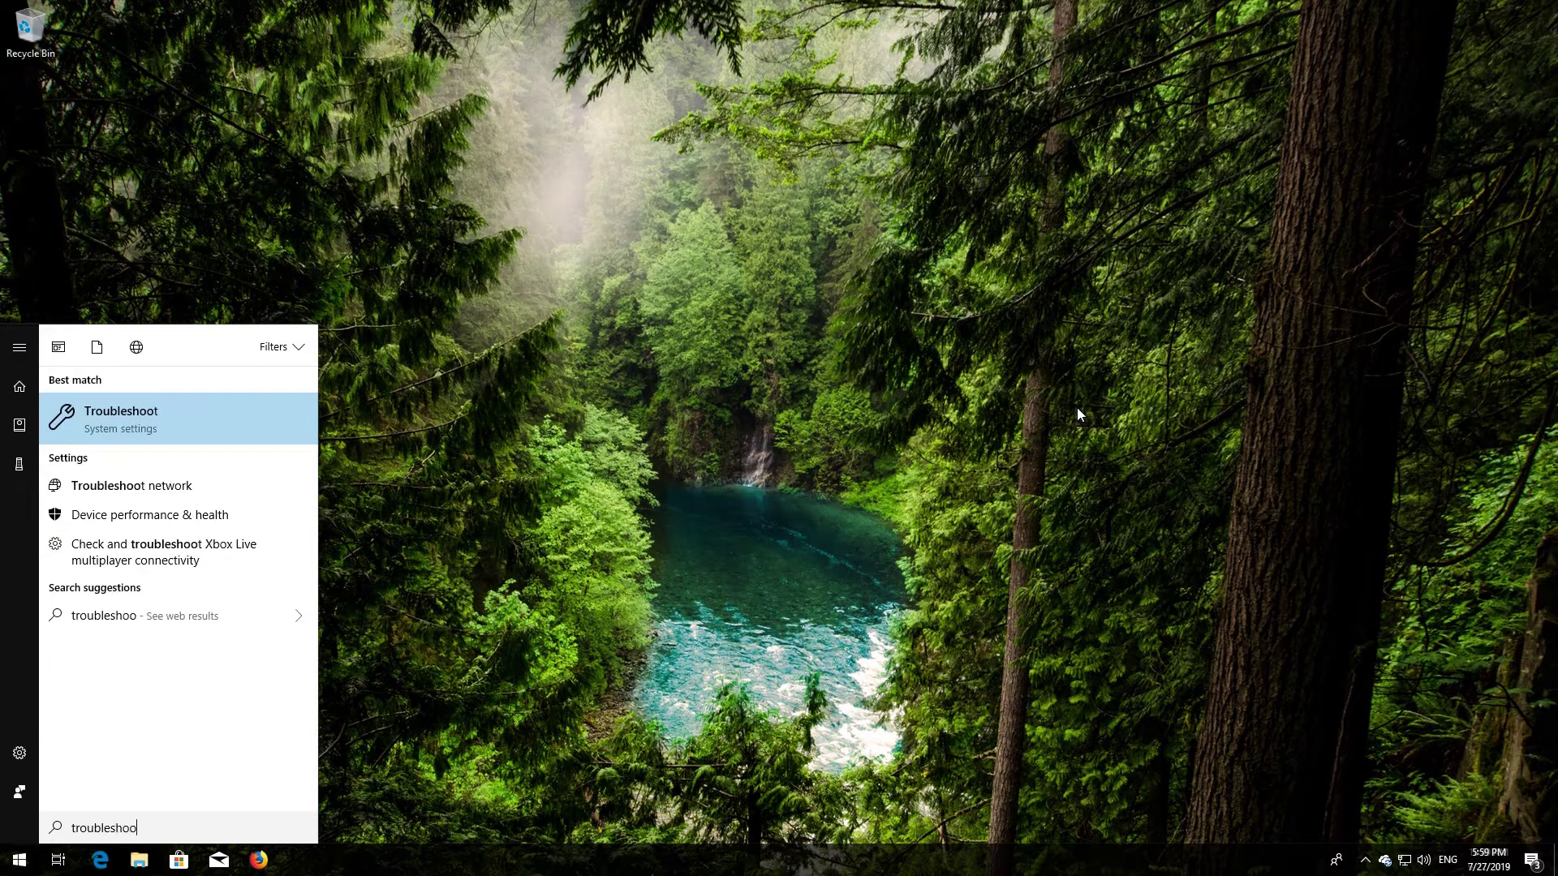
{"action": "type", "text": "t"}
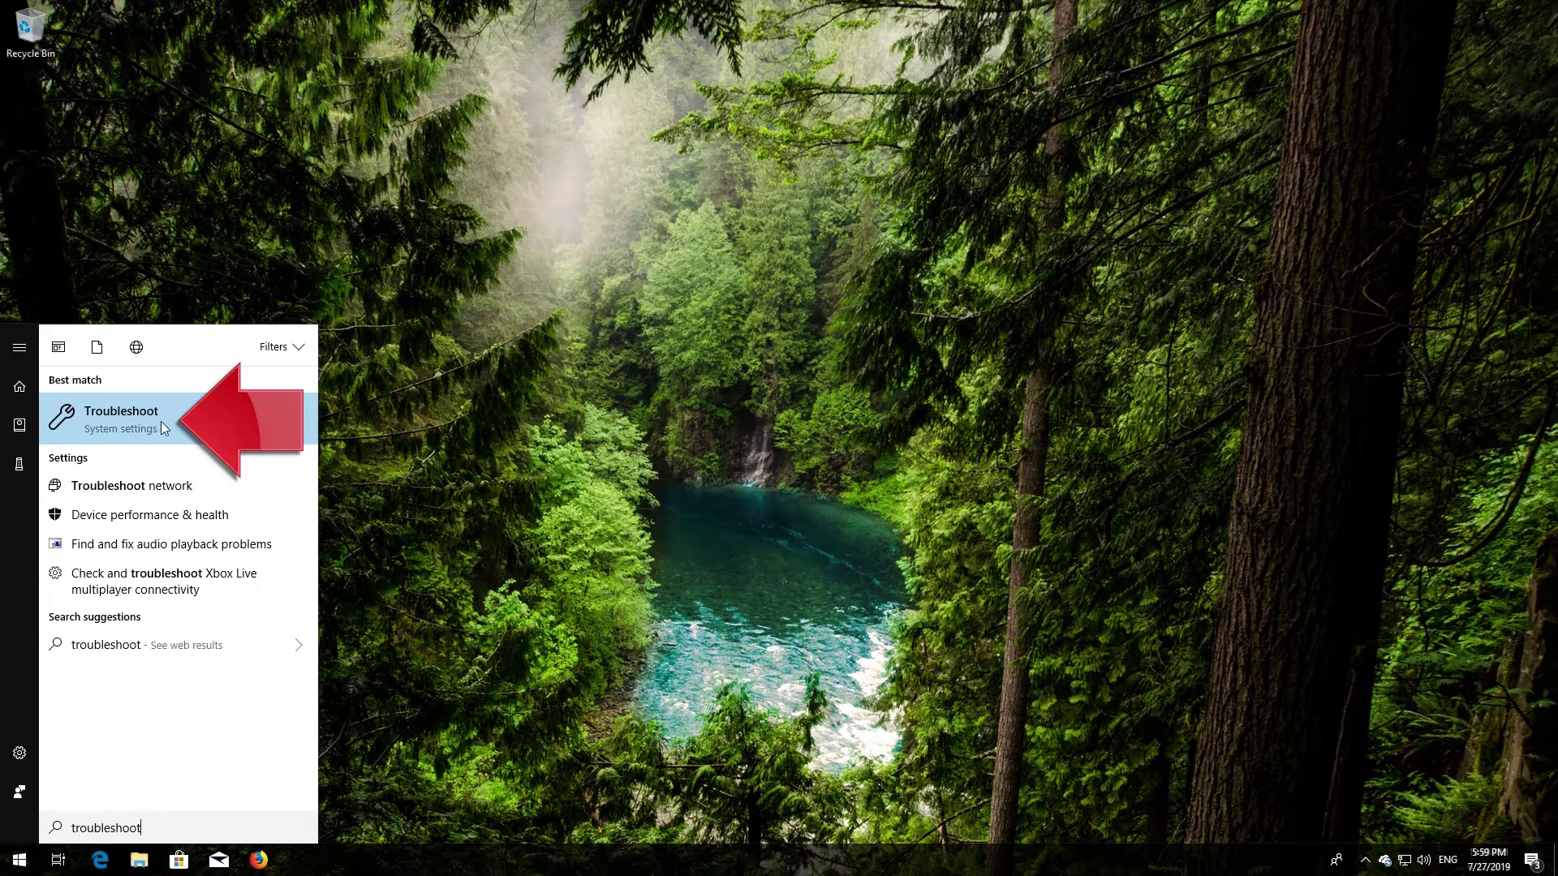
{"action": "left_click", "coordinate": [115, 417]}
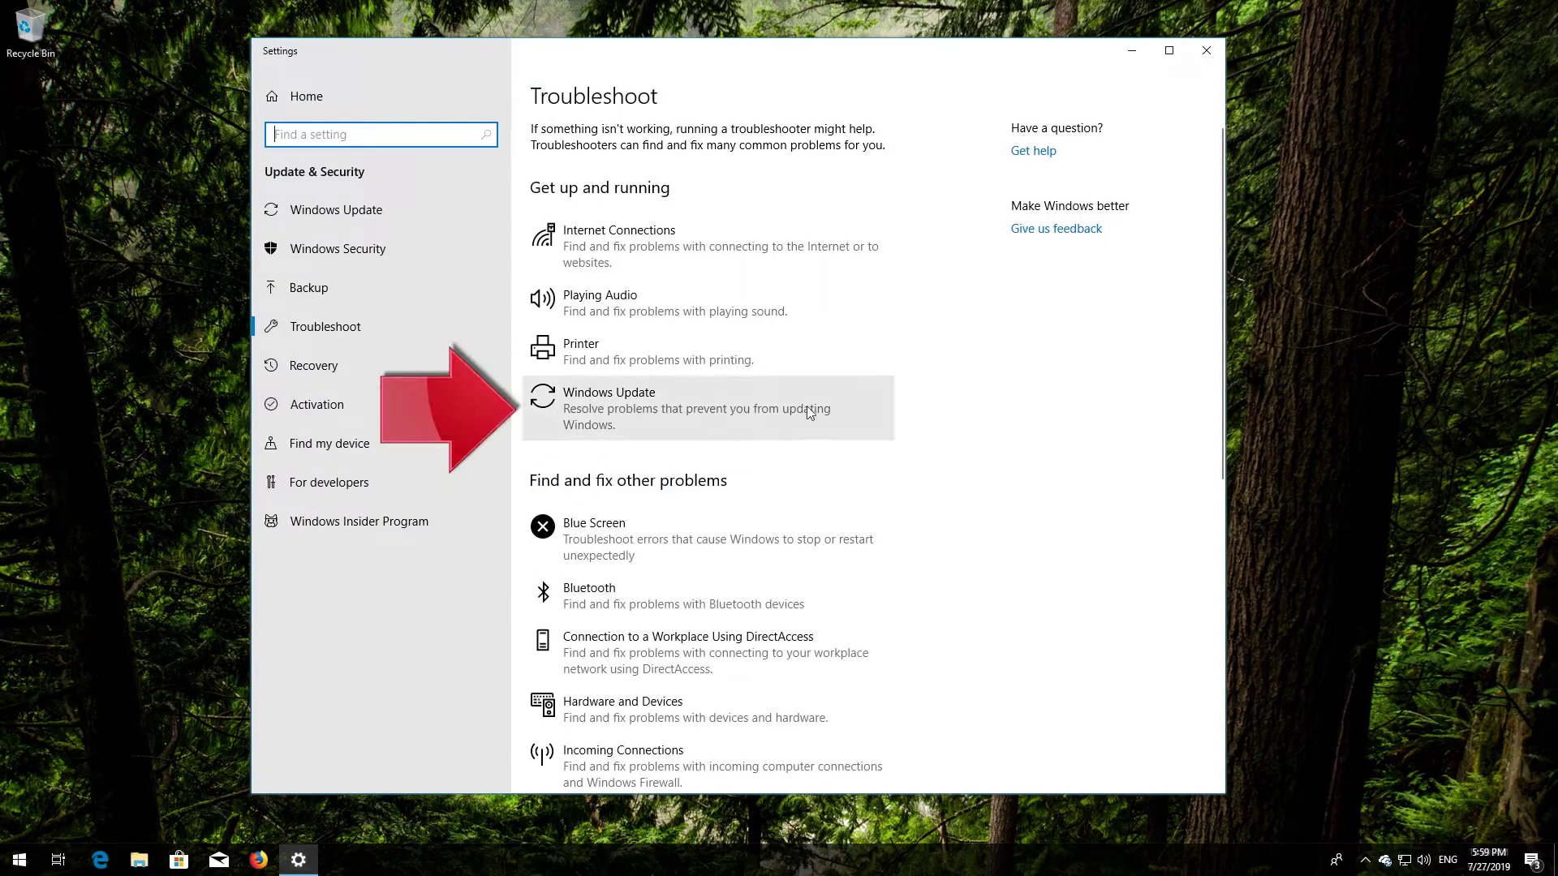
Step: Run the Windows Update troubleshooter, apply its fix to download and install pending updates, and close the troubleshooter and Settings
{"action": "left_click", "coordinate": [658, 414]}
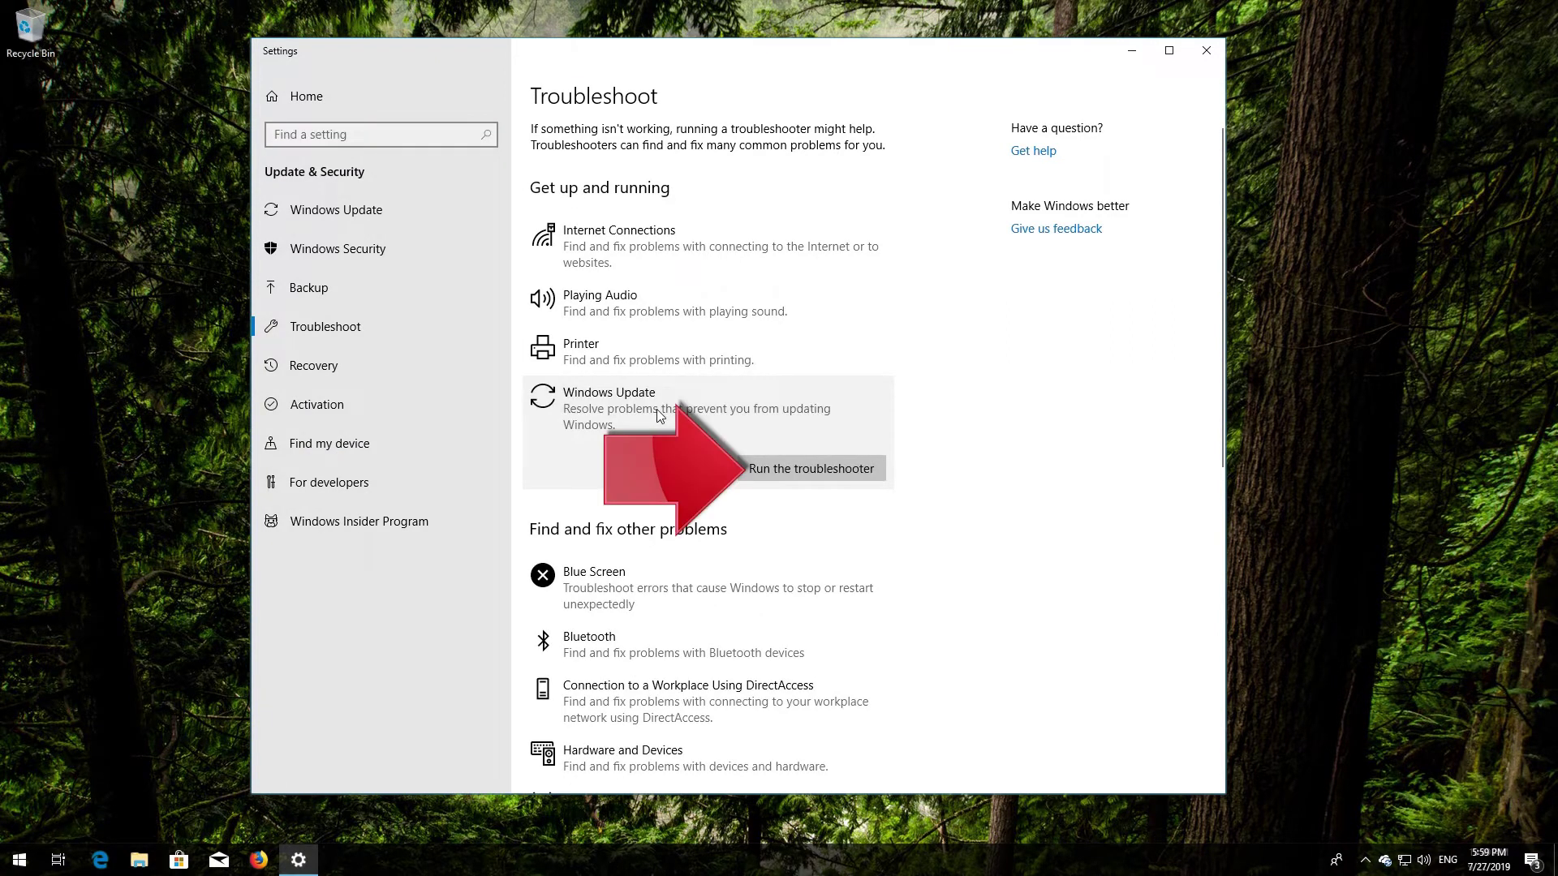
{"action": "left_click", "coordinate": [802, 477]}
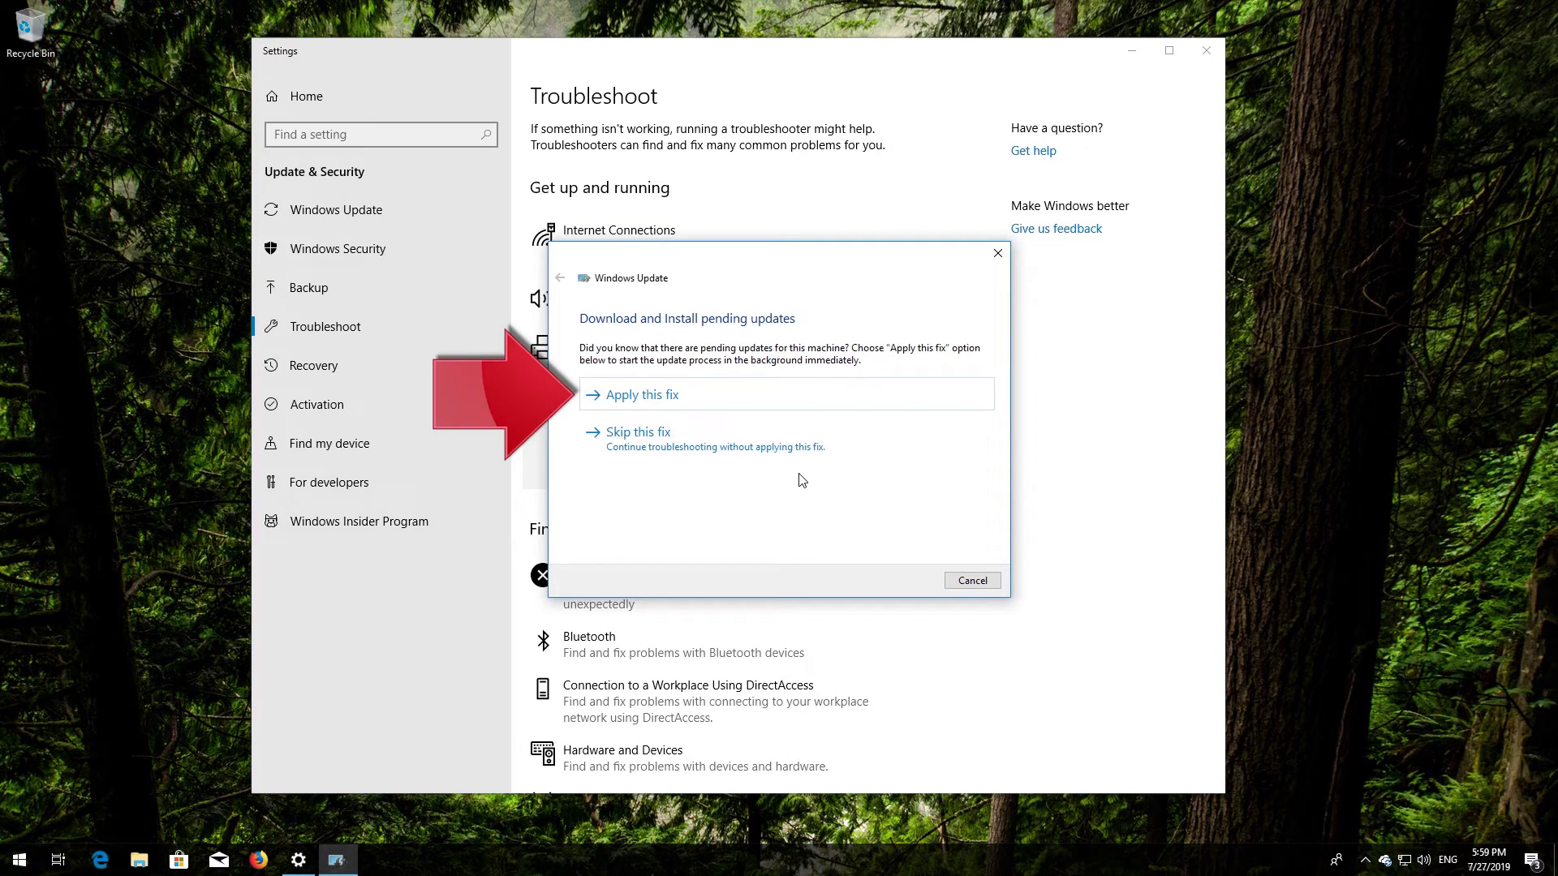
{"action": "left_click", "coordinate": [687, 397]}
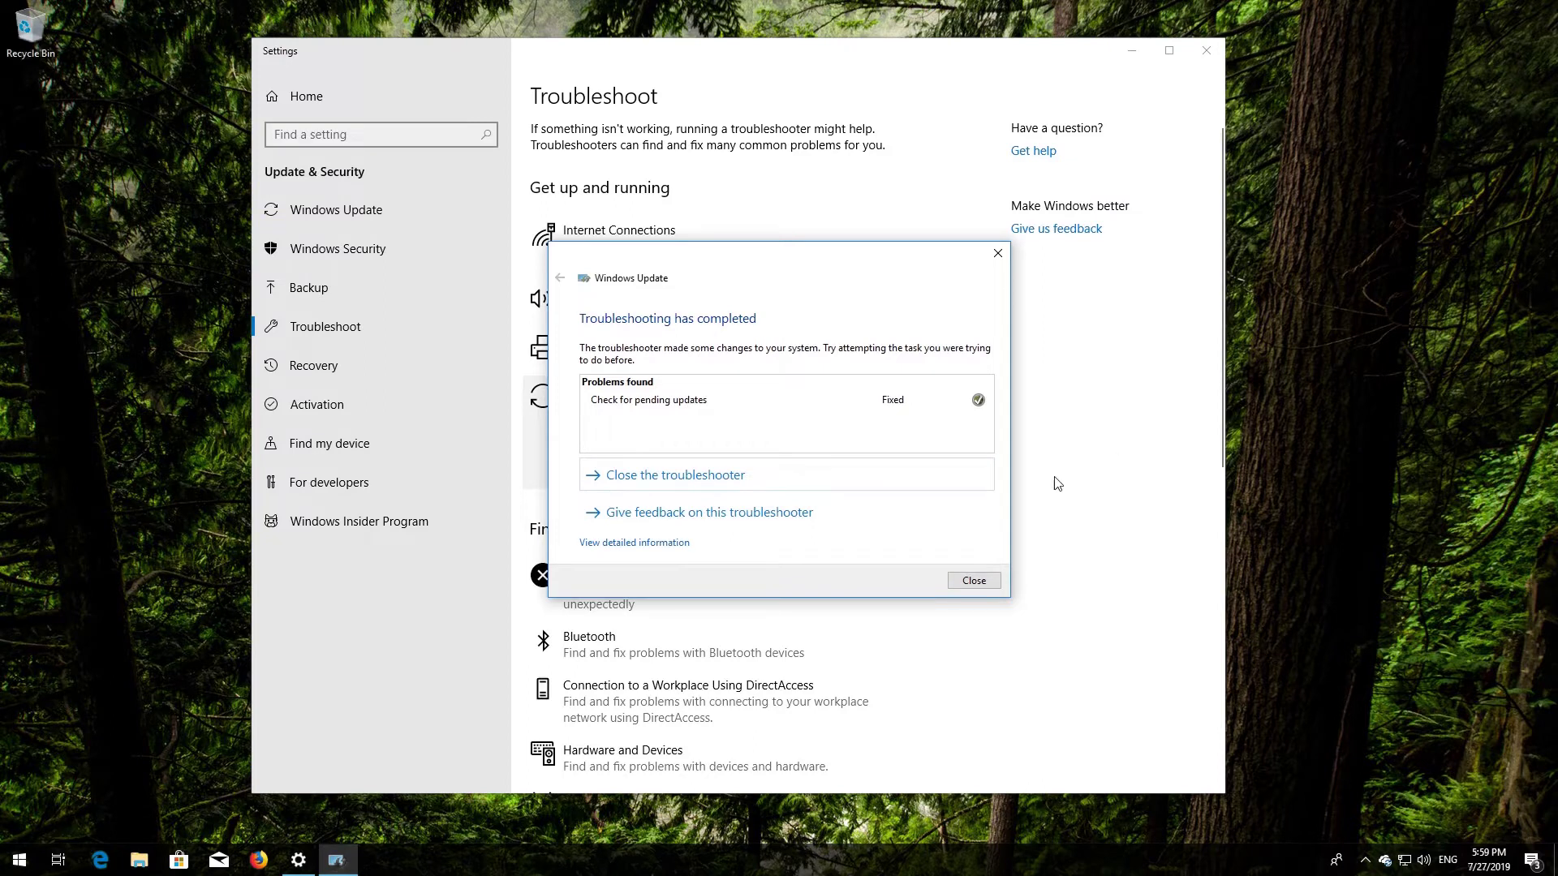
{"action": "left_click", "coordinate": [974, 582]}
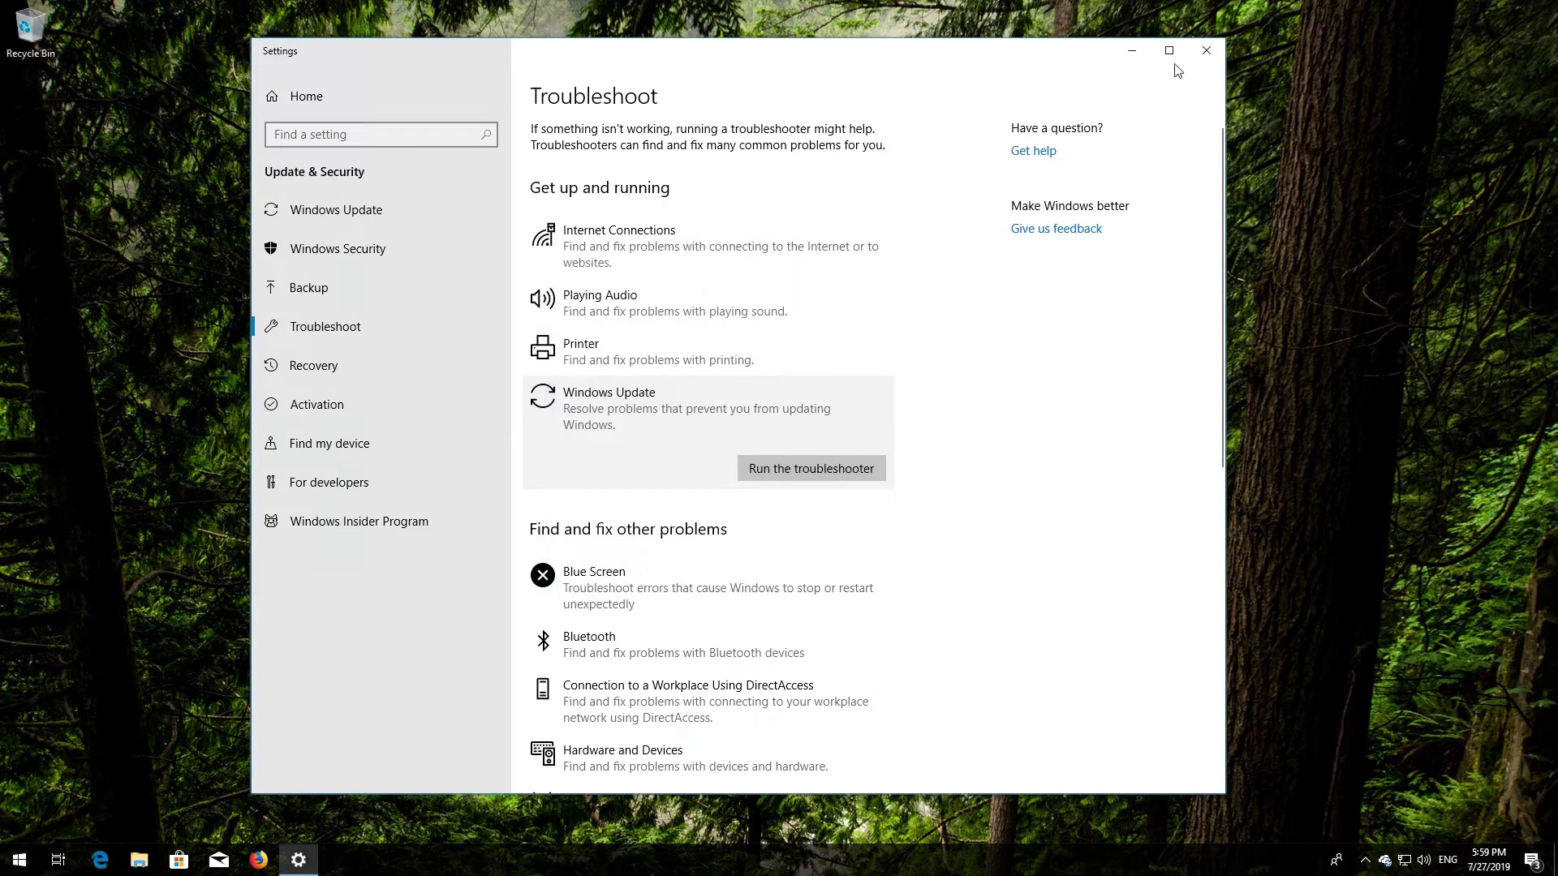
{"action": "left_click", "coordinate": [1205, 52]}
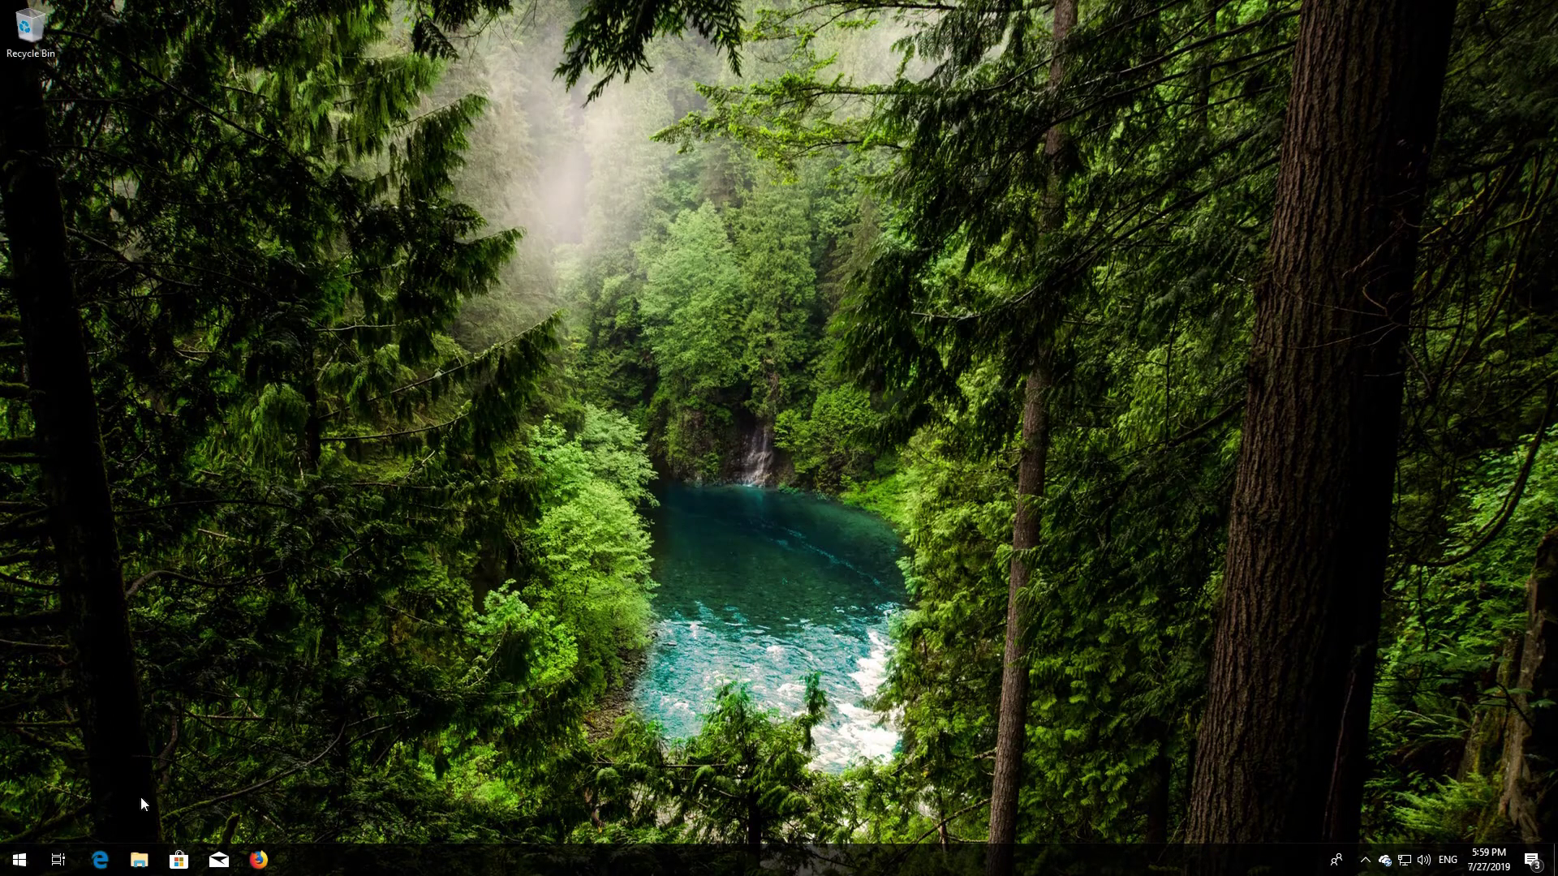
Step: Restart the computer
{"action": "left_click", "coordinate": [20, 860]}
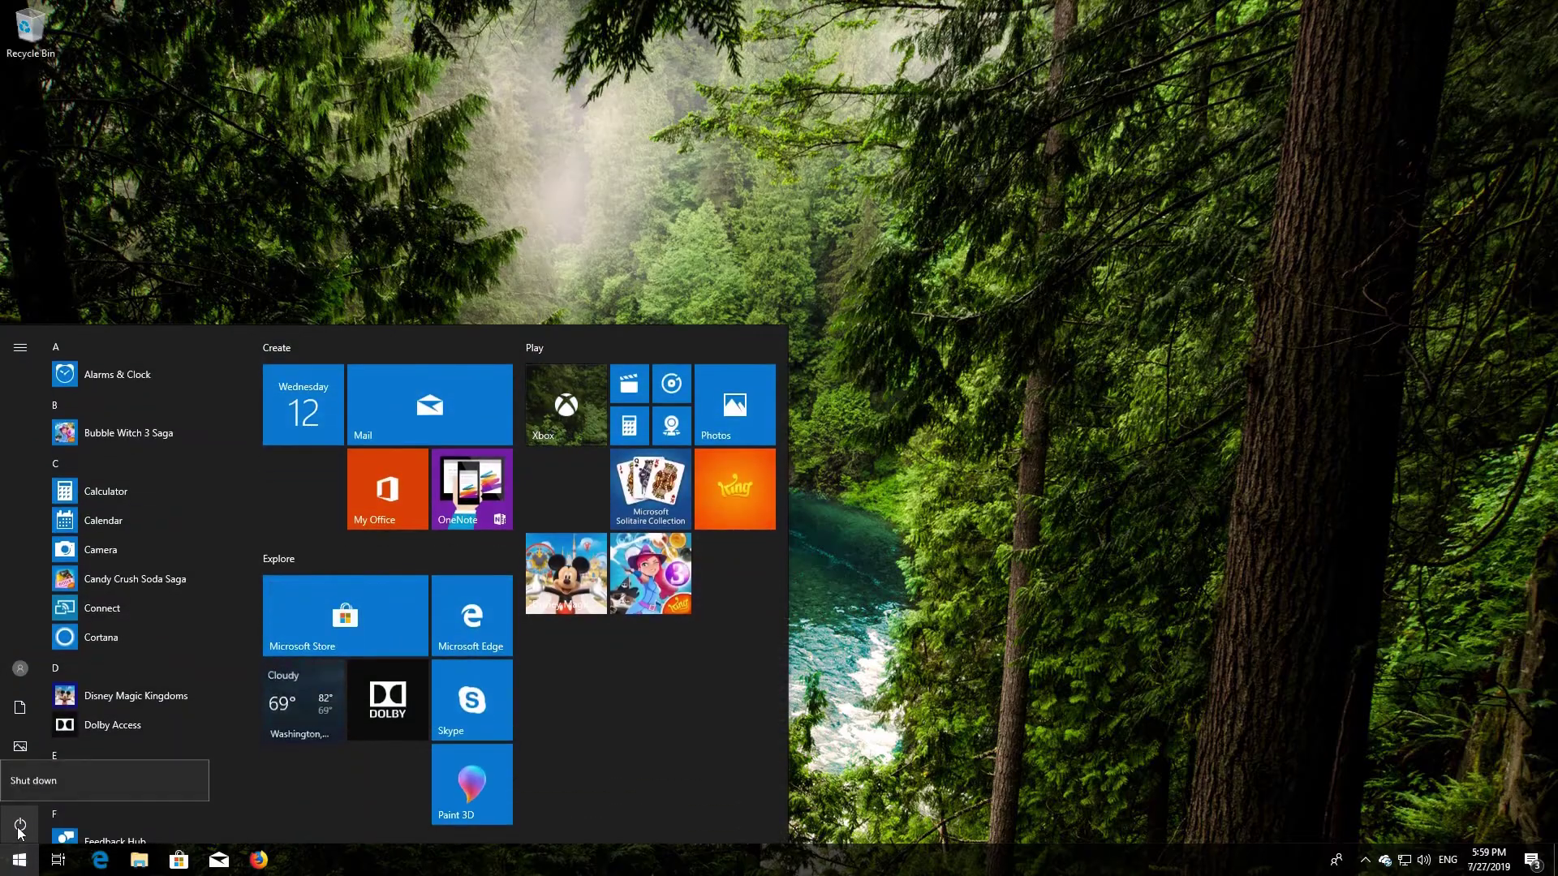
{"action": "left_click", "coordinate": [19, 827]}
{"action": "left_click", "coordinate": [36, 786]}
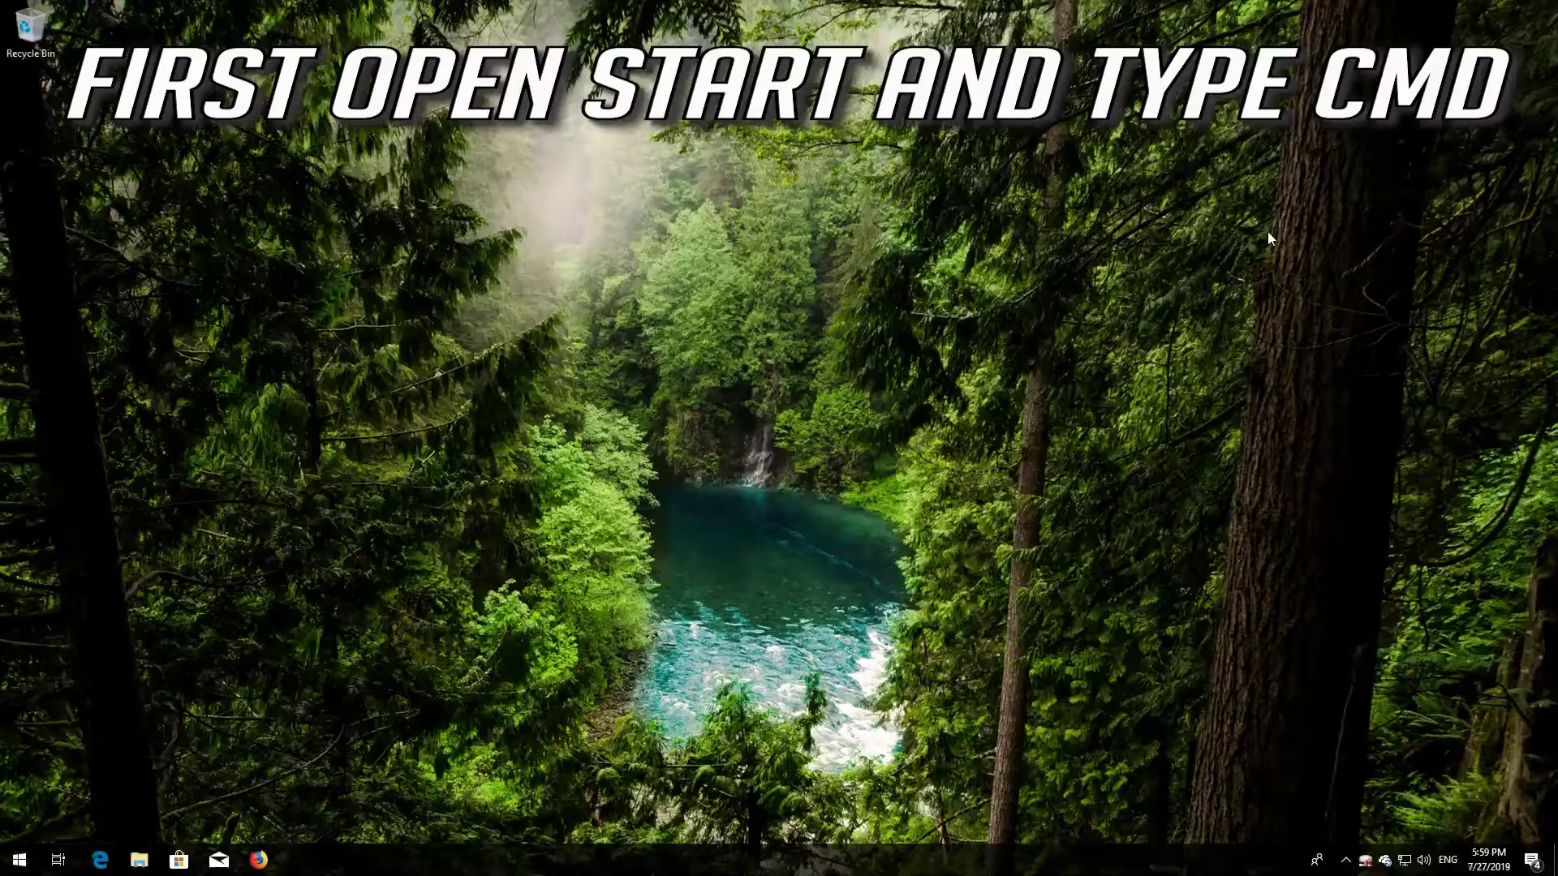
Step: Open Command Prompt as administrator, allowing it to make changes, and move its window toward the middle of the desktop
{"action": "key", "text": "super"}
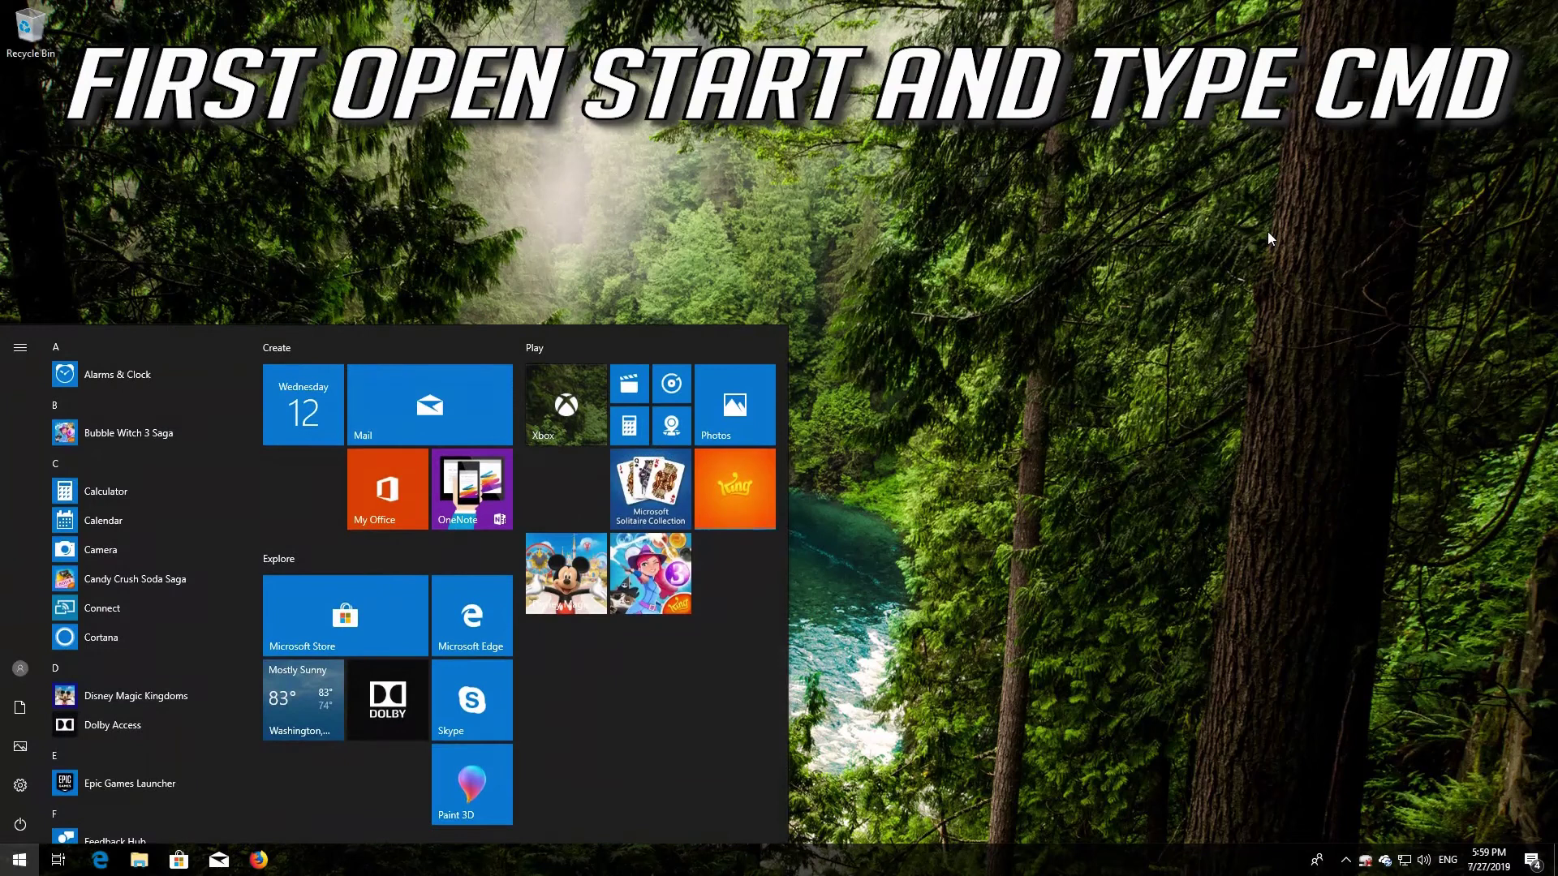
{"action": "type", "text": "cmd"}
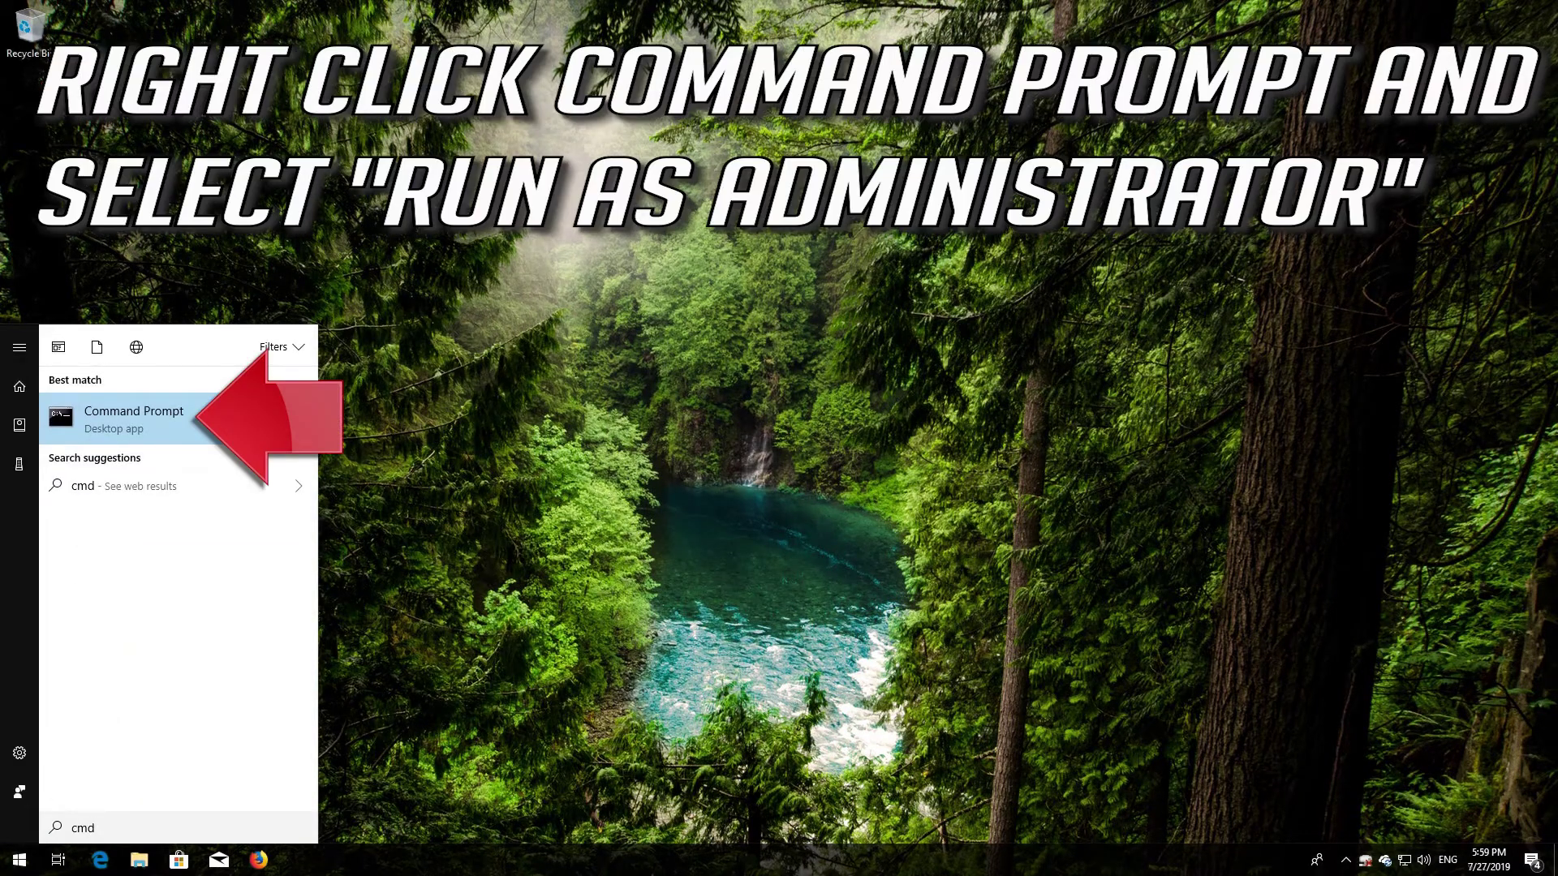
{"action": "right_click", "coordinate": [161, 416]}
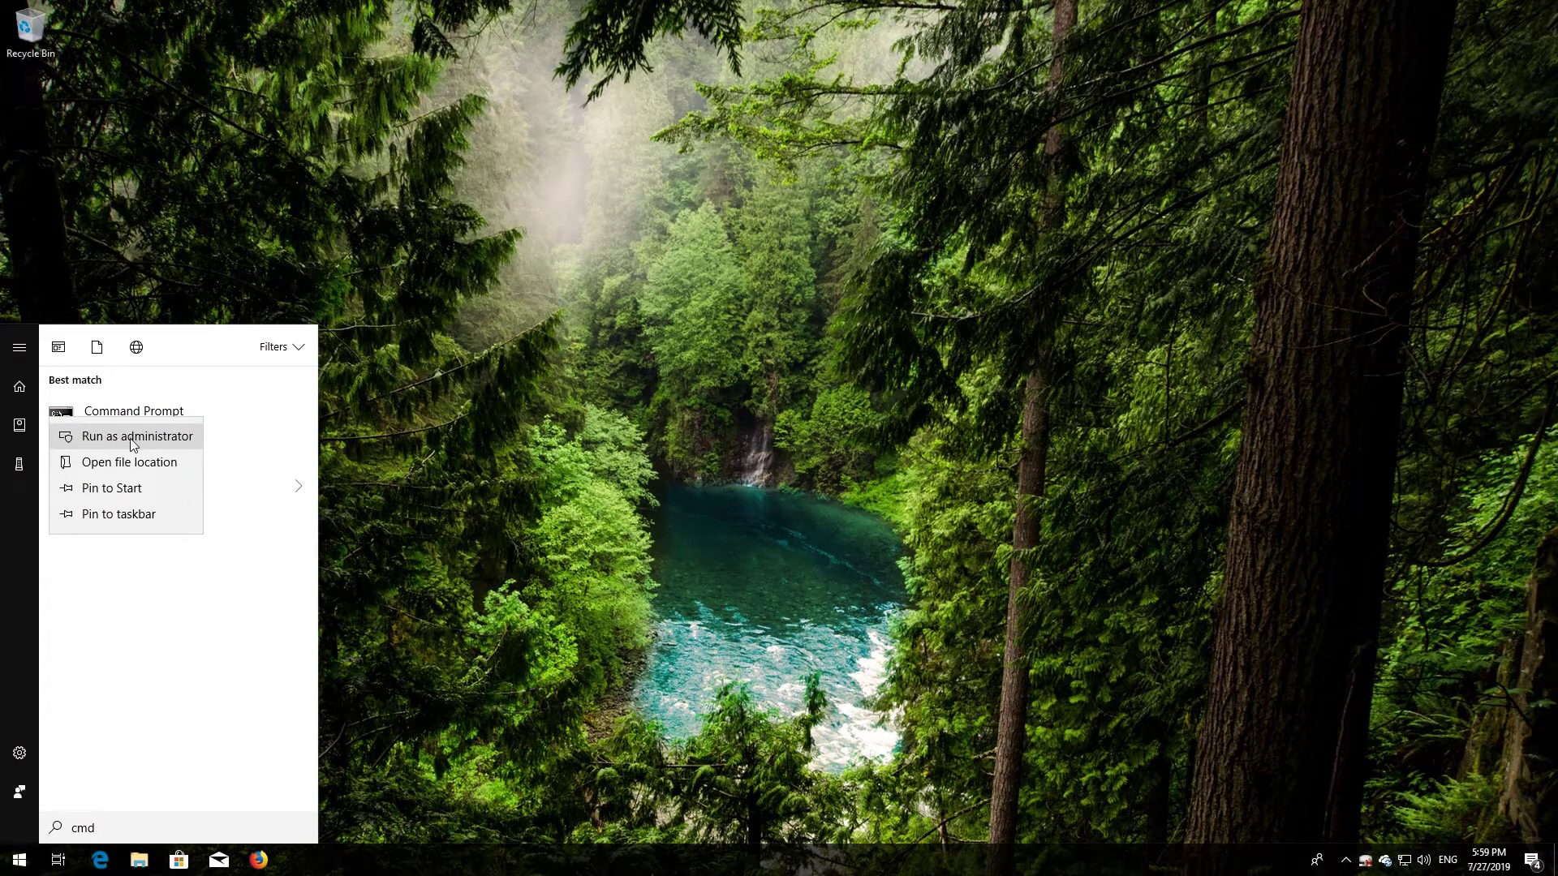
{"action": "left_click", "coordinate": [133, 443]}
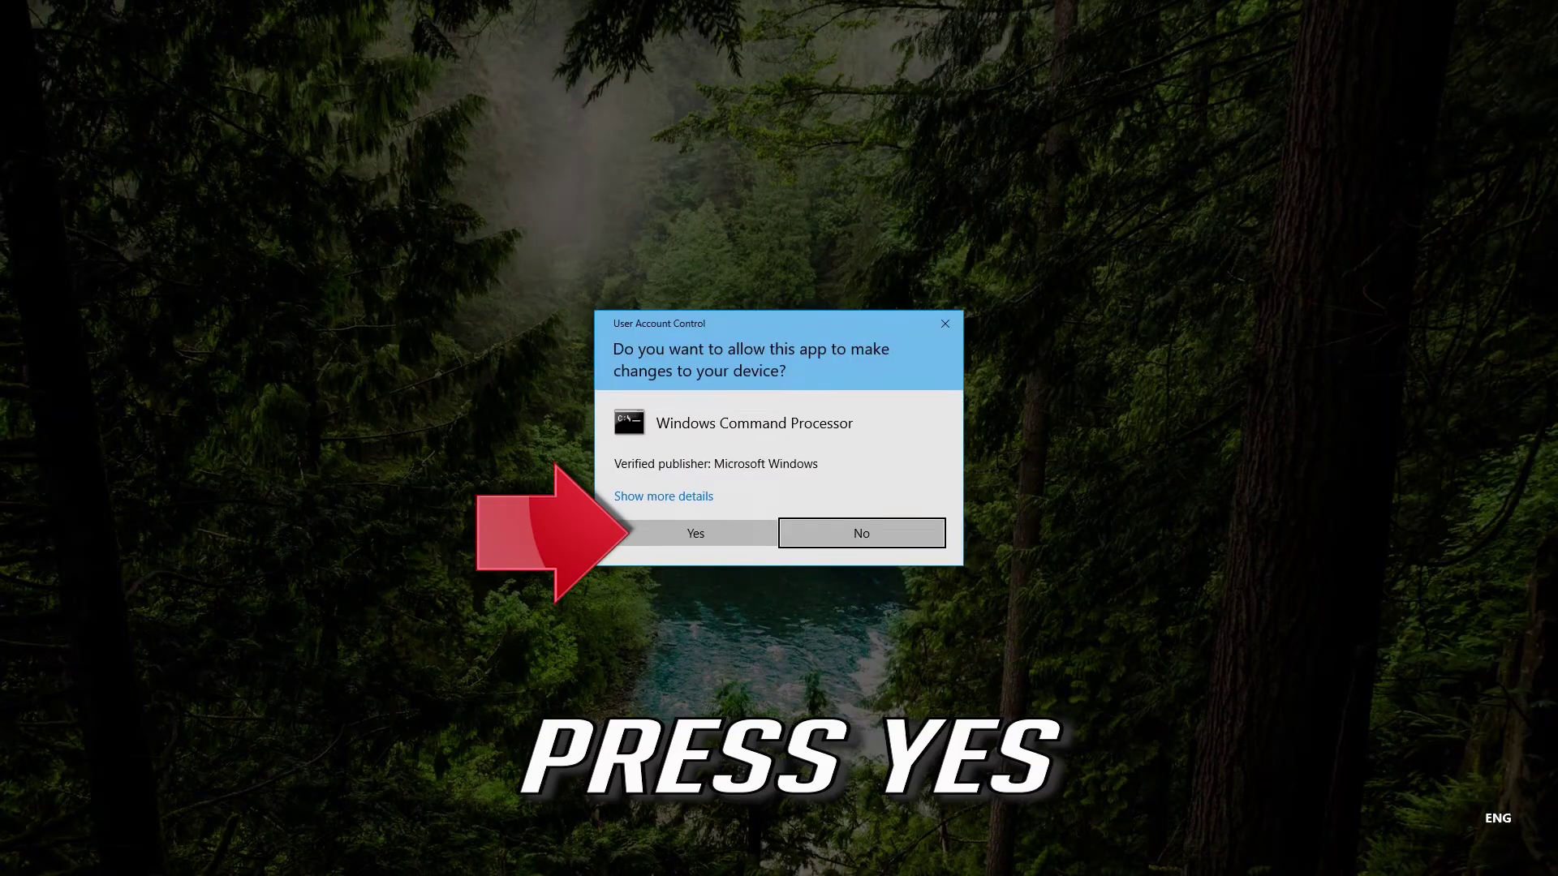
{"action": "left_click", "coordinate": [695, 538]}
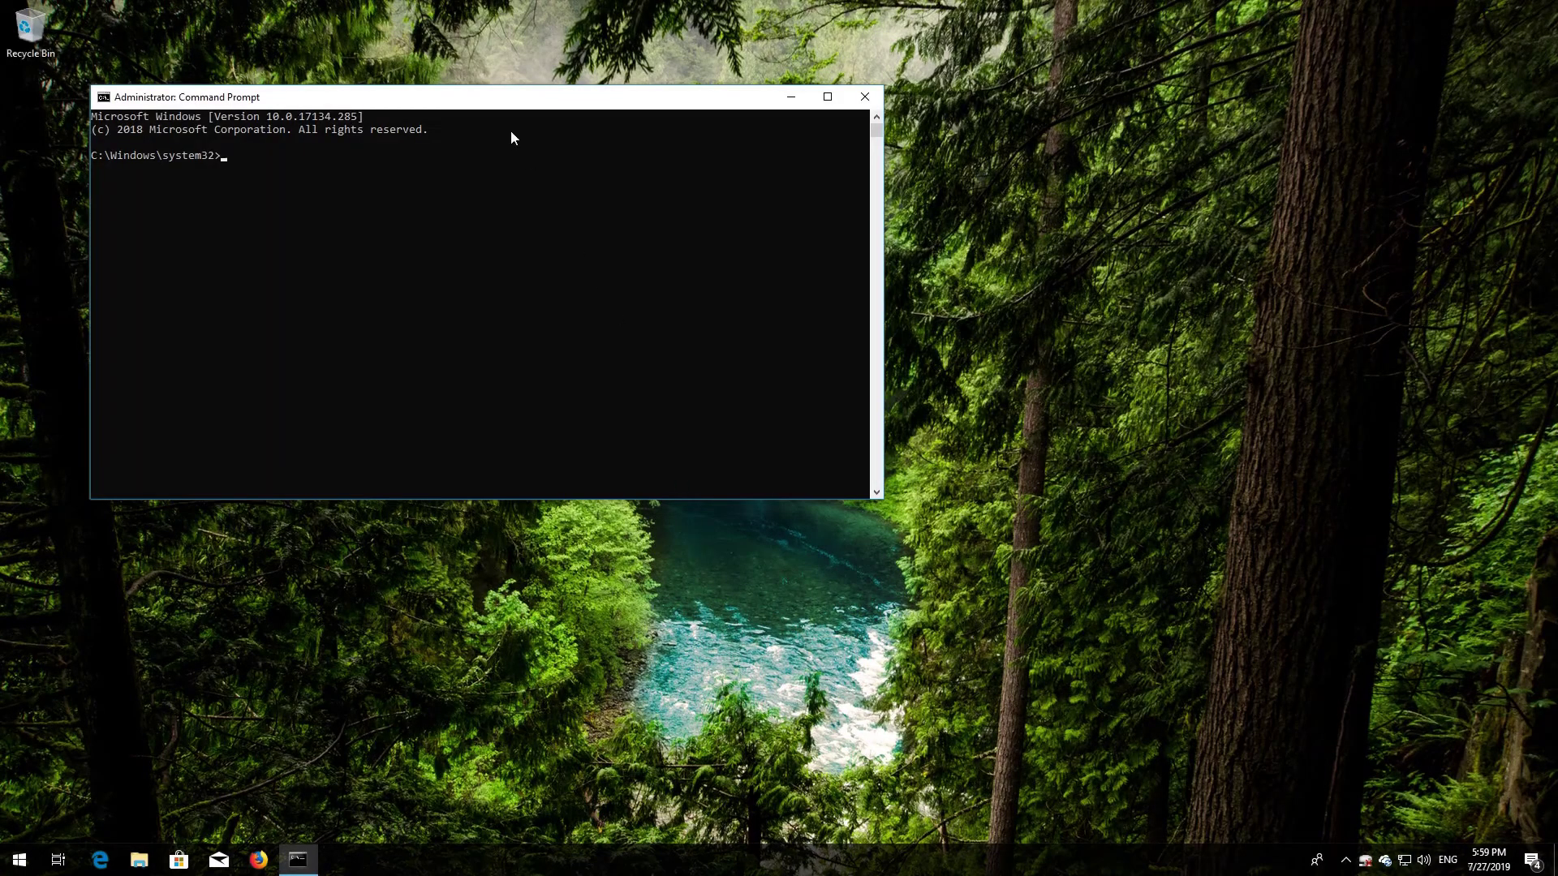
{"action": "left_click_drag", "start_coordinate": [480, 96], "coordinate": [896, 209]}
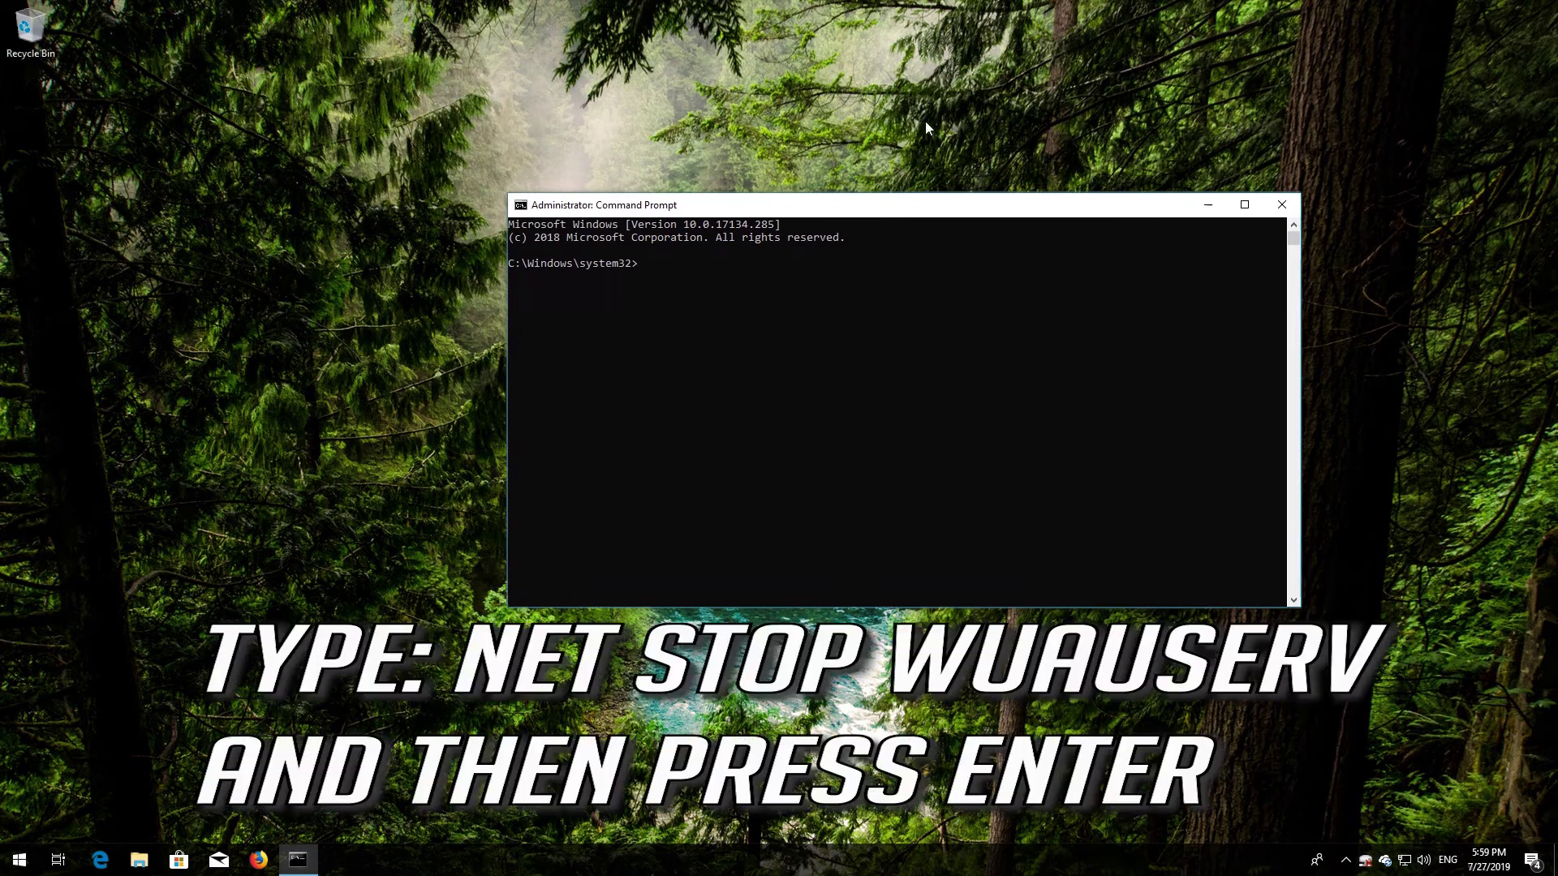
Step: Stop the Windows Update and Cryptographic services by running "net stop wuauserv" and "net stop cryptSVC"
{"action": "type", "text": "net stop wuauserv"}
{"action": "key", "text": "Return"}
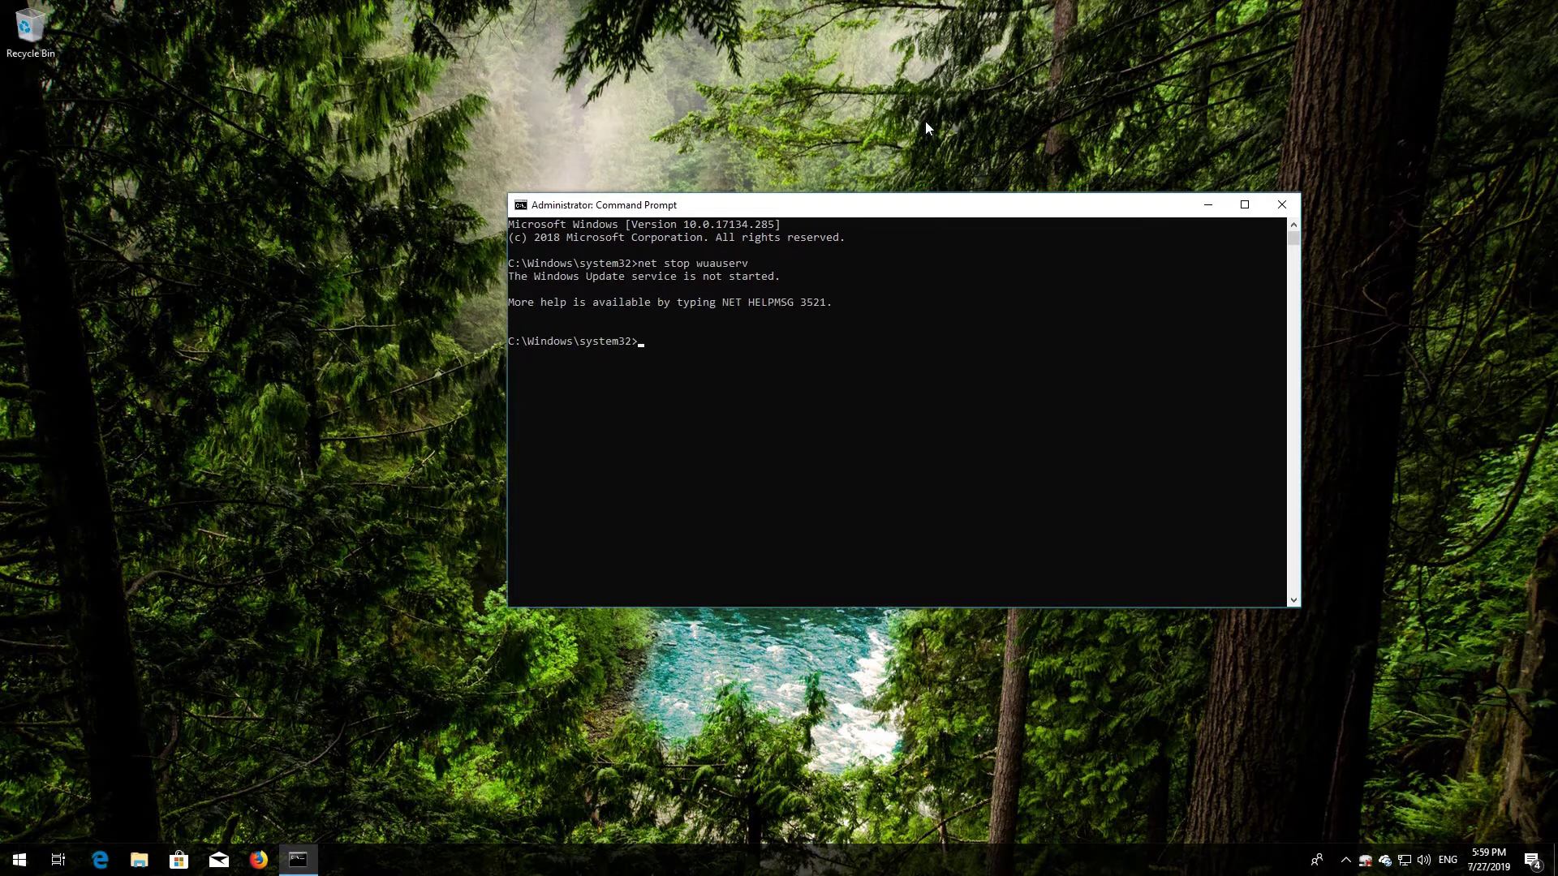
{"action": "type", "text": "net stop"}
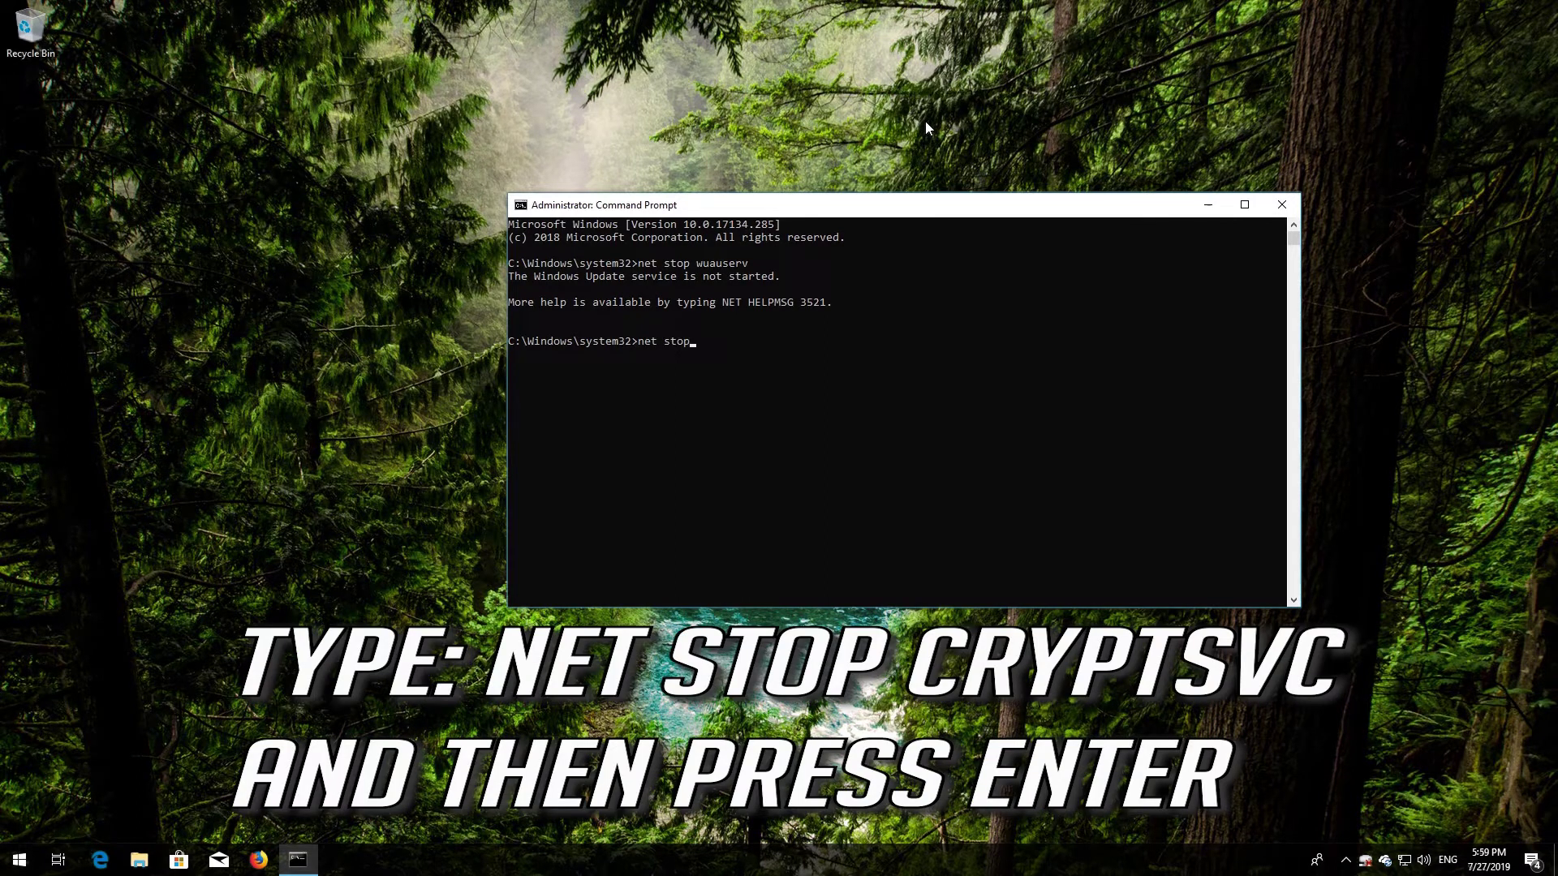
{"action": "type", "text": " cryptSVC"}
{"action": "key", "text": "Return"}
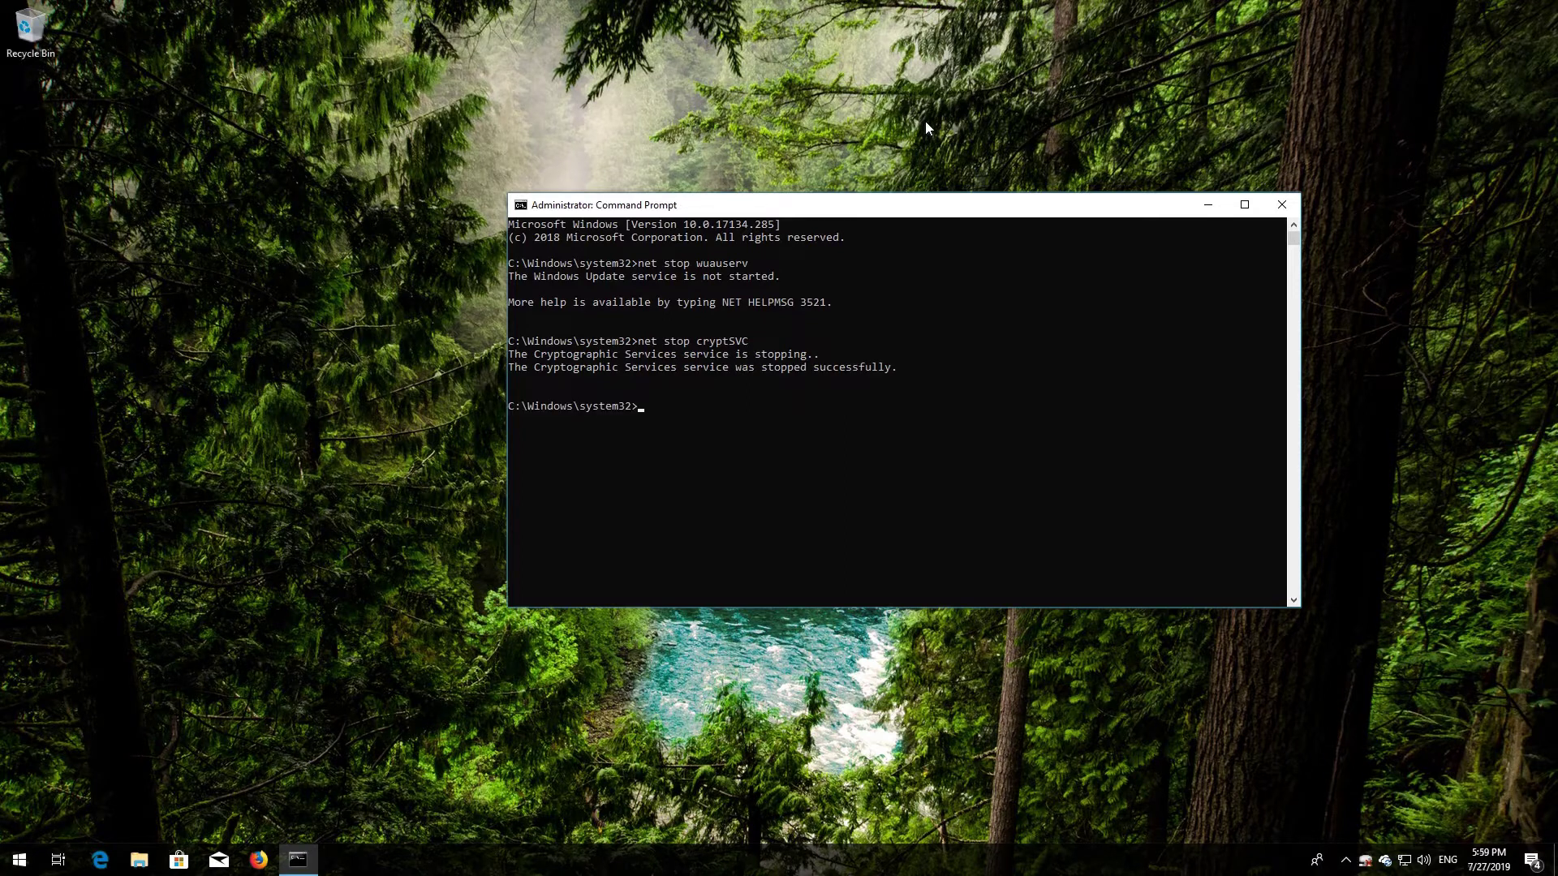
Step: Stop the Background Intelligent Transfer and Windows Installer services by running "net stop bits" and "net stop msiserver"
{"action": "type", "text": "net"}
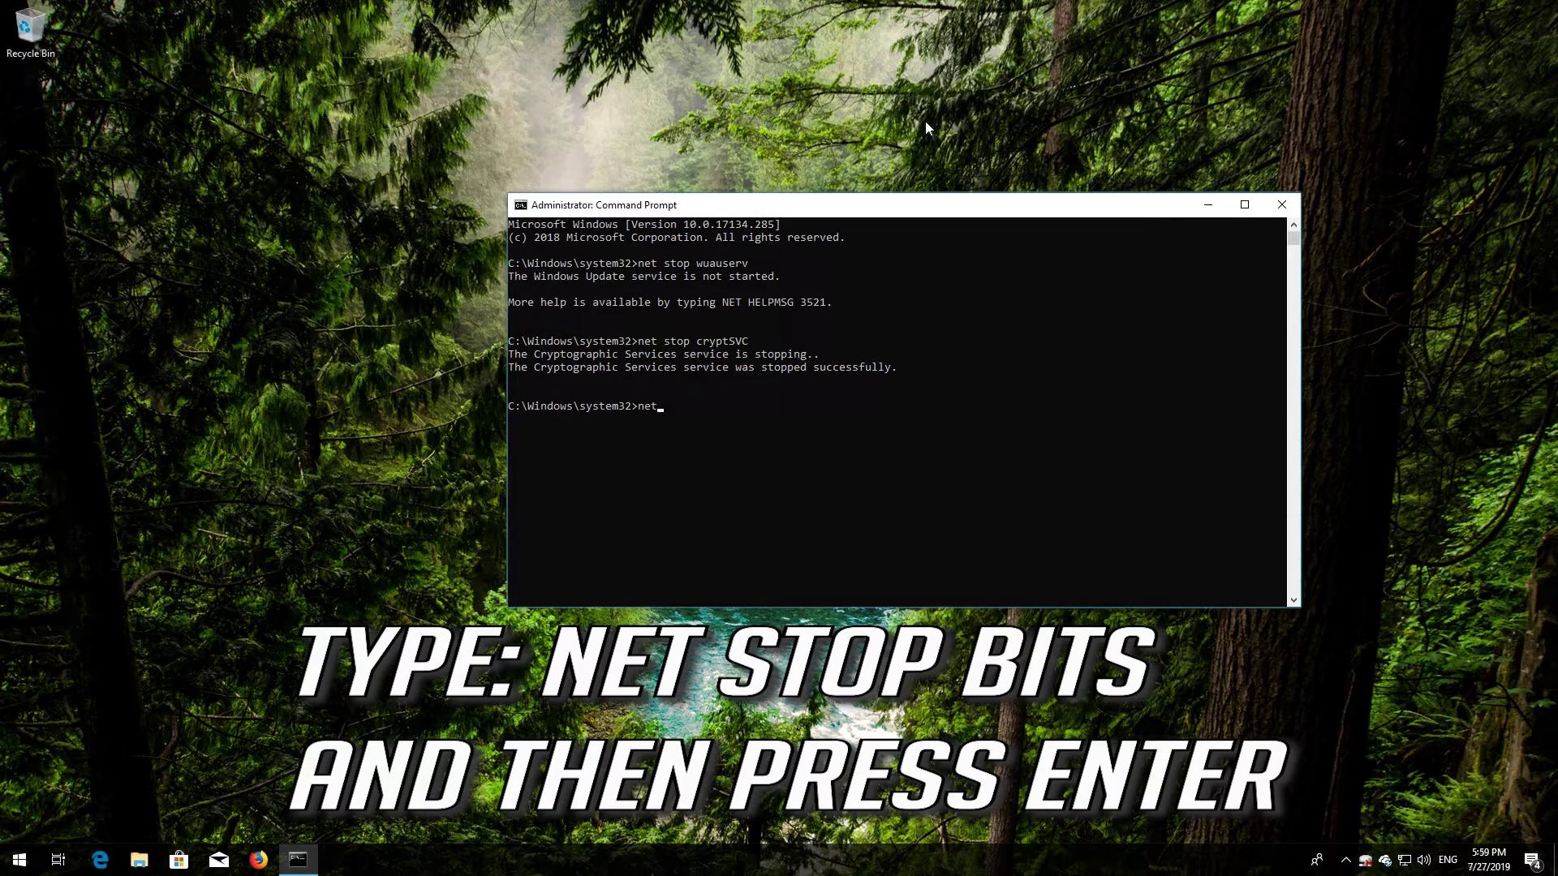
{"action": "type", "text": " stop bits"}
{"action": "key", "text": "Return"}
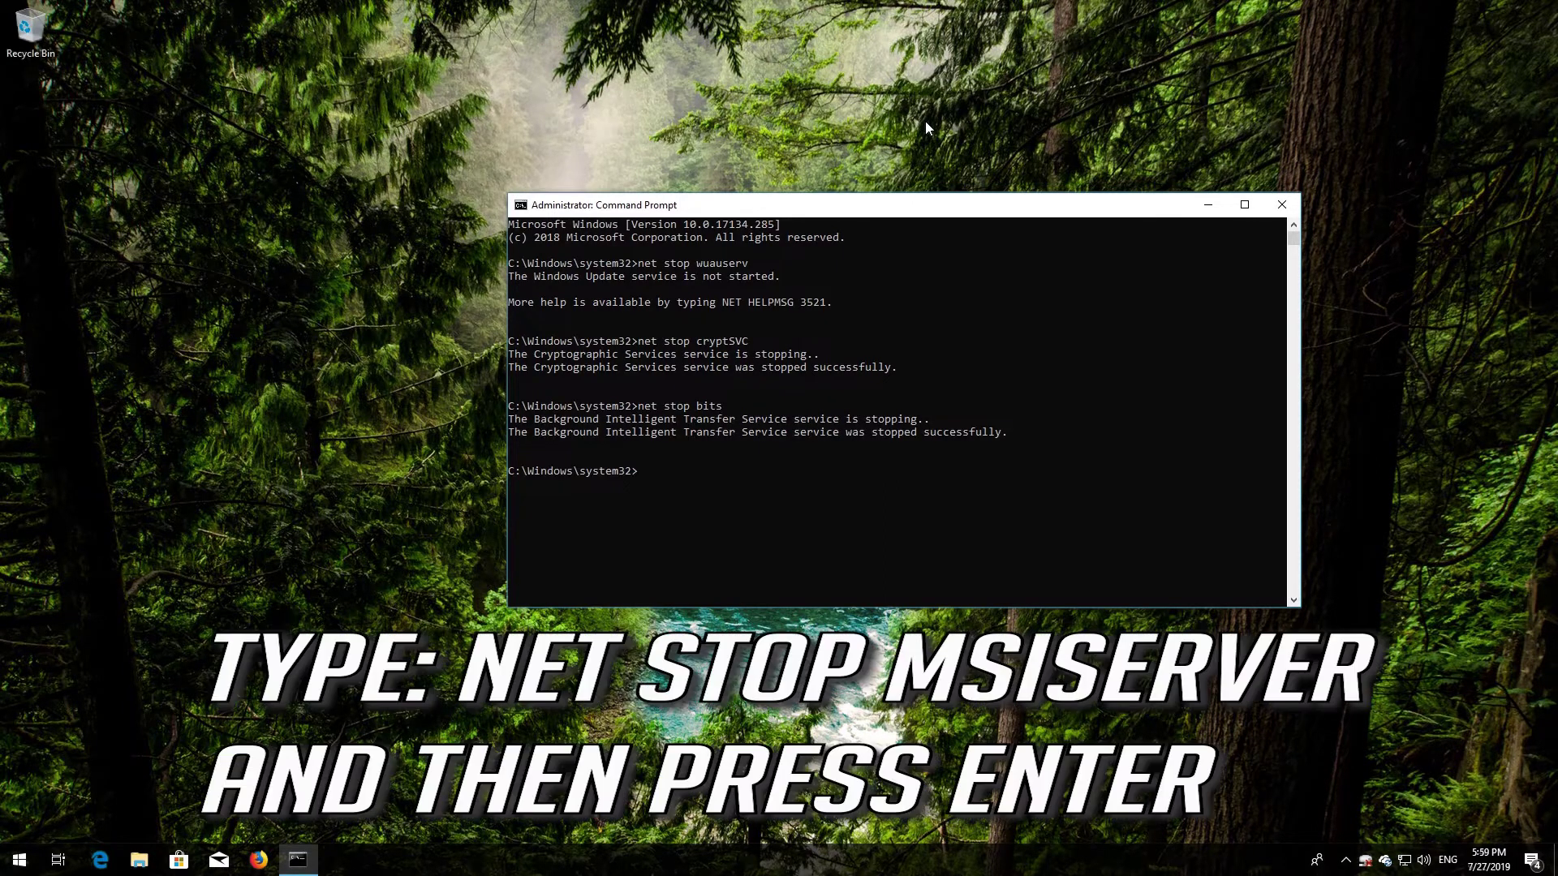
{"action": "type", "text": "net stop msiserver"}
{"action": "key", "text": "Return"}
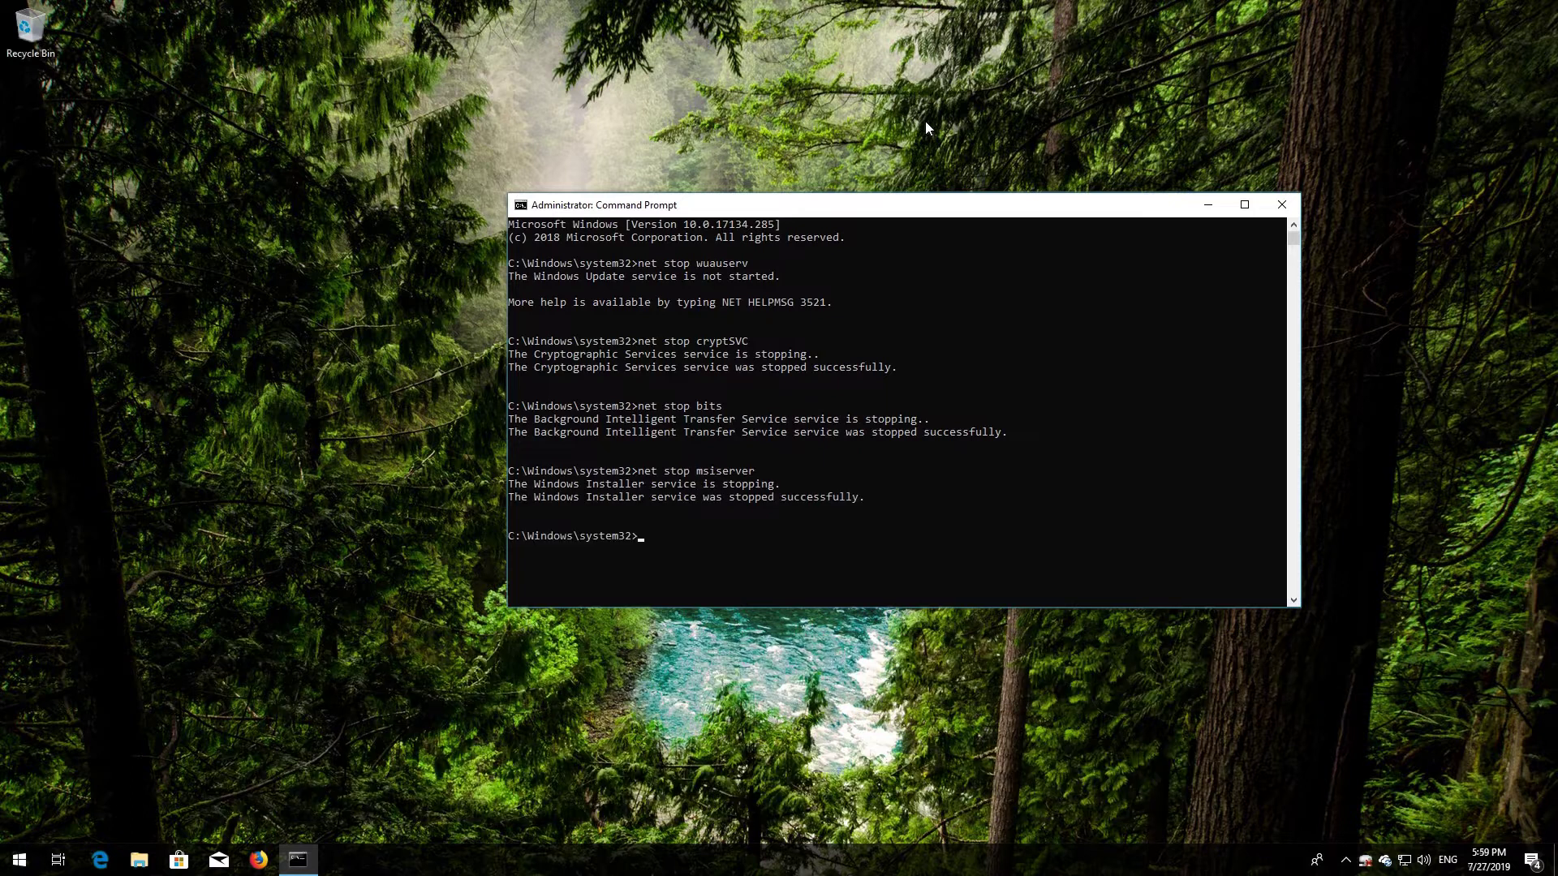
Step: Rename the update download folder by running "ren C:\Windows\SoftwareDistribution SoftwareDistribution.old"
{"action": "type", "text": "ren"}
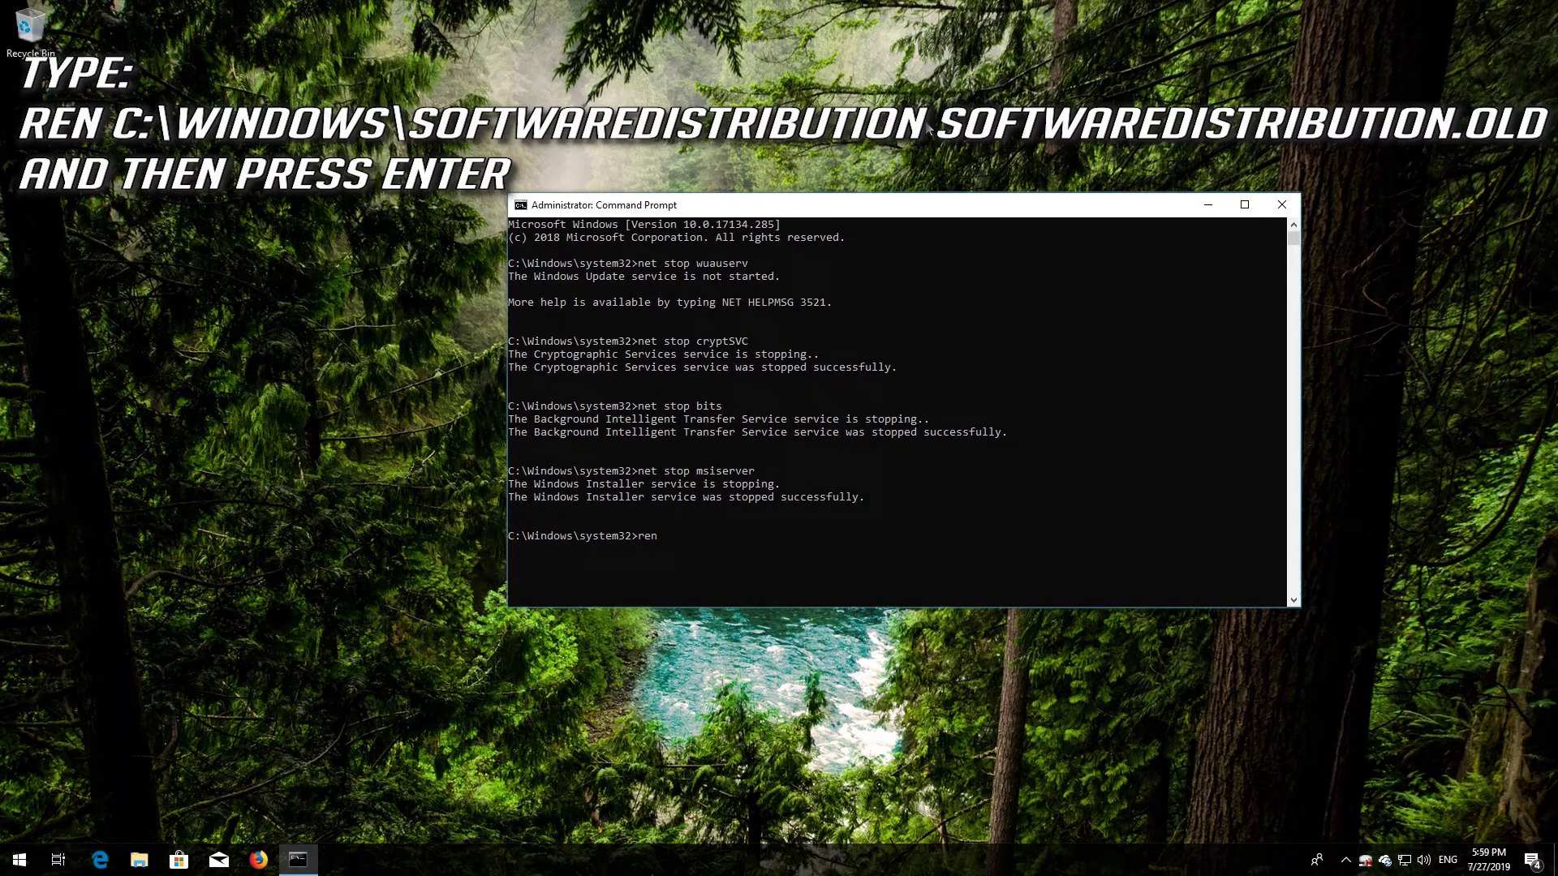
{"action": "type", "text": " C:\\Windows\\SoftwareDistribution Software"}
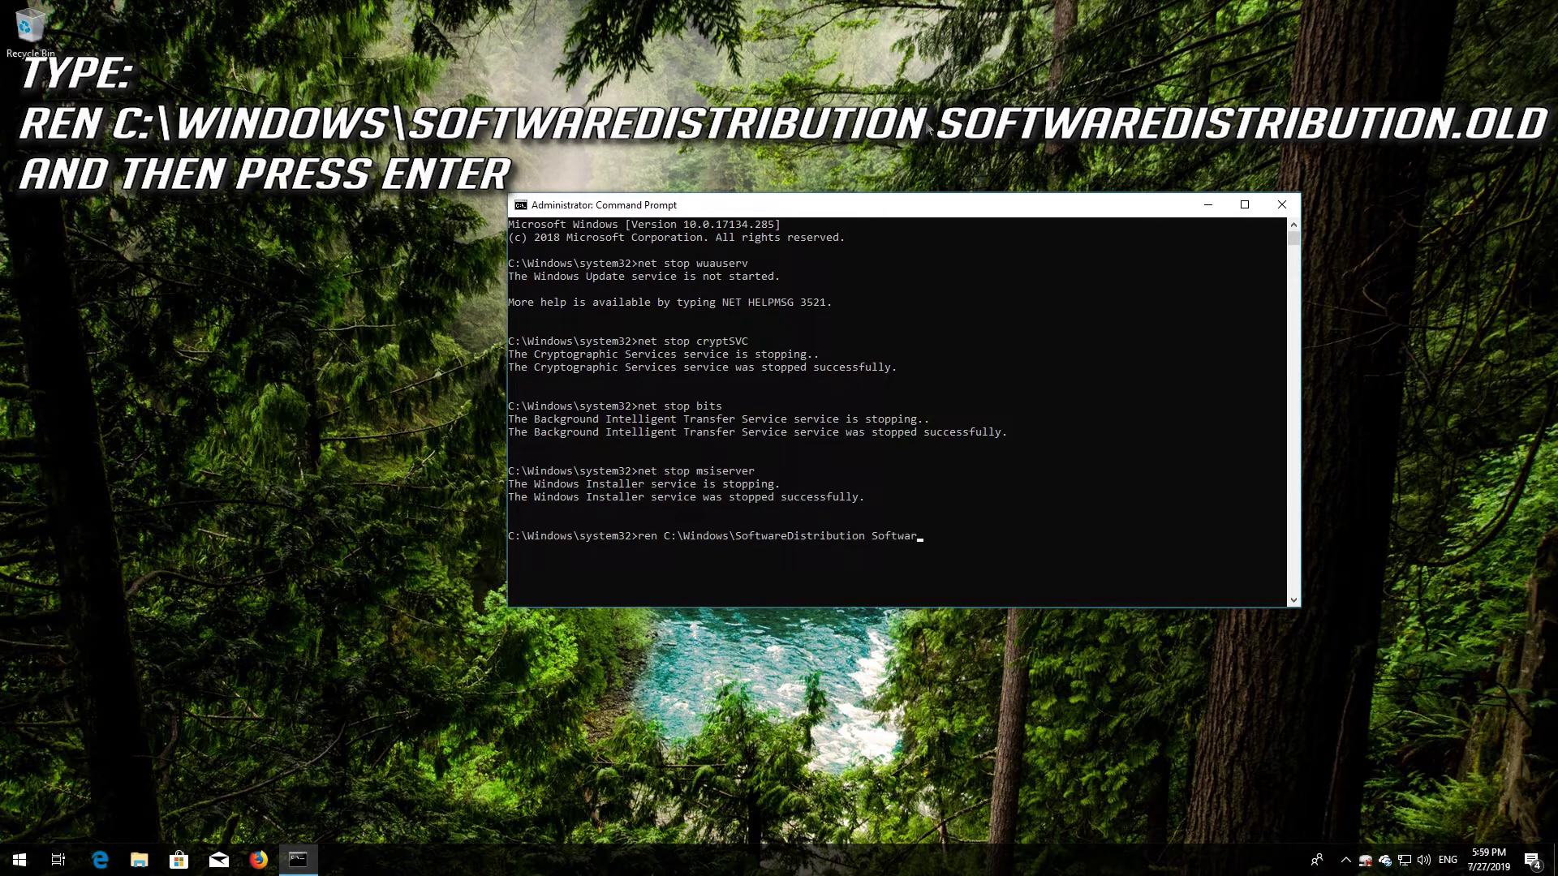
{"action": "type", "text": "Distribution.old"}
{"action": "key", "text": "Return"}
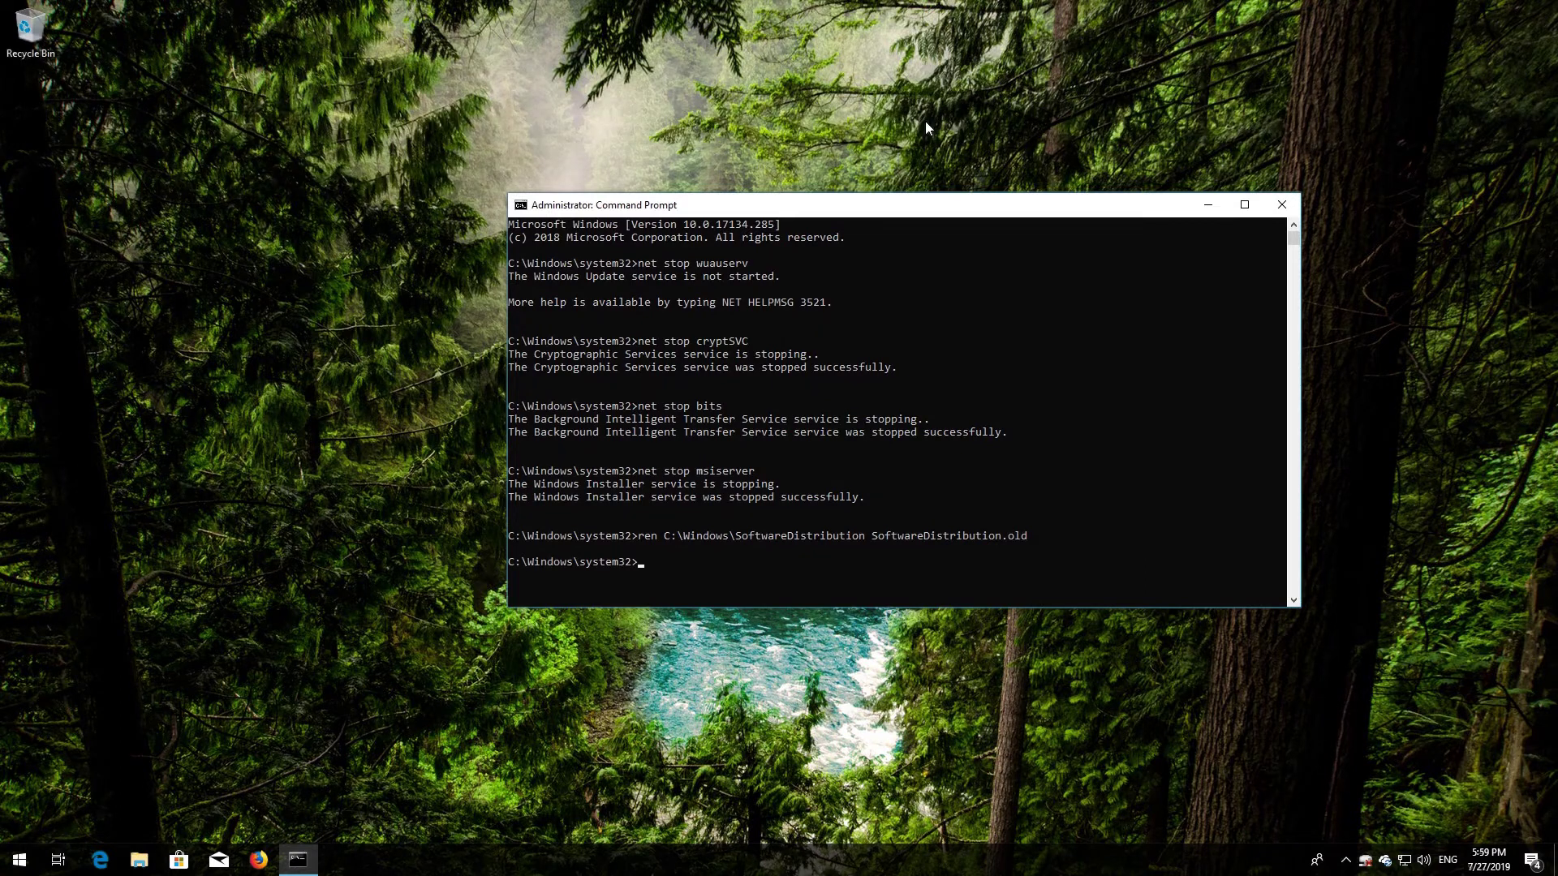
Step: Rename the catroot2 folder by running "ren C:\Windows\System32\catroot2 catroot2.old"
{"action": "type", "text": "ren"}
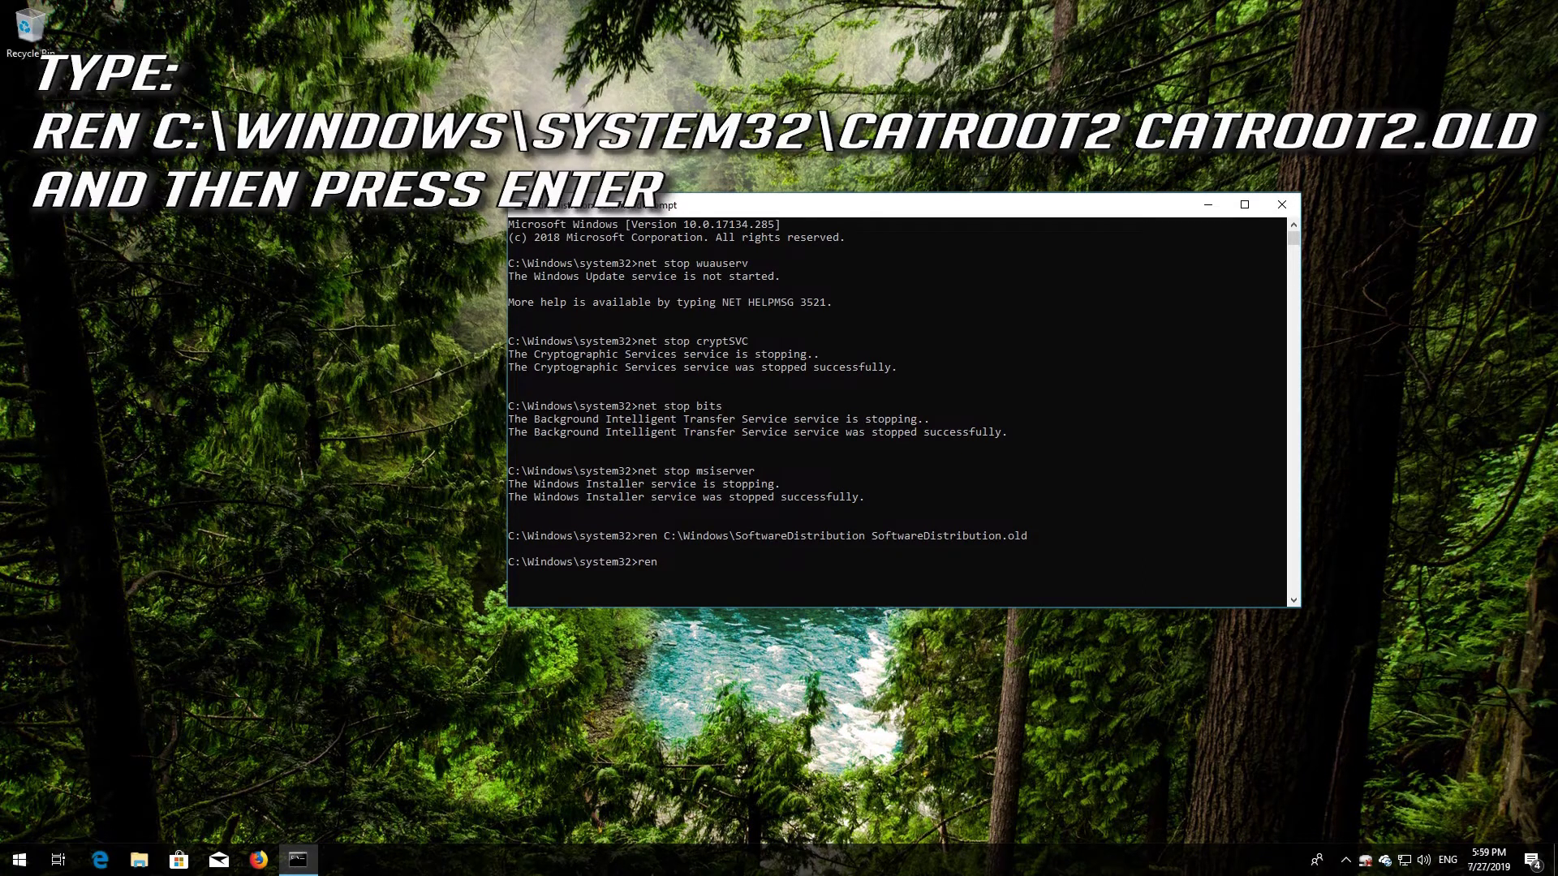
{"action": "type", "text": " C:\\Windows\\System32\\catroot2 catroot2"}
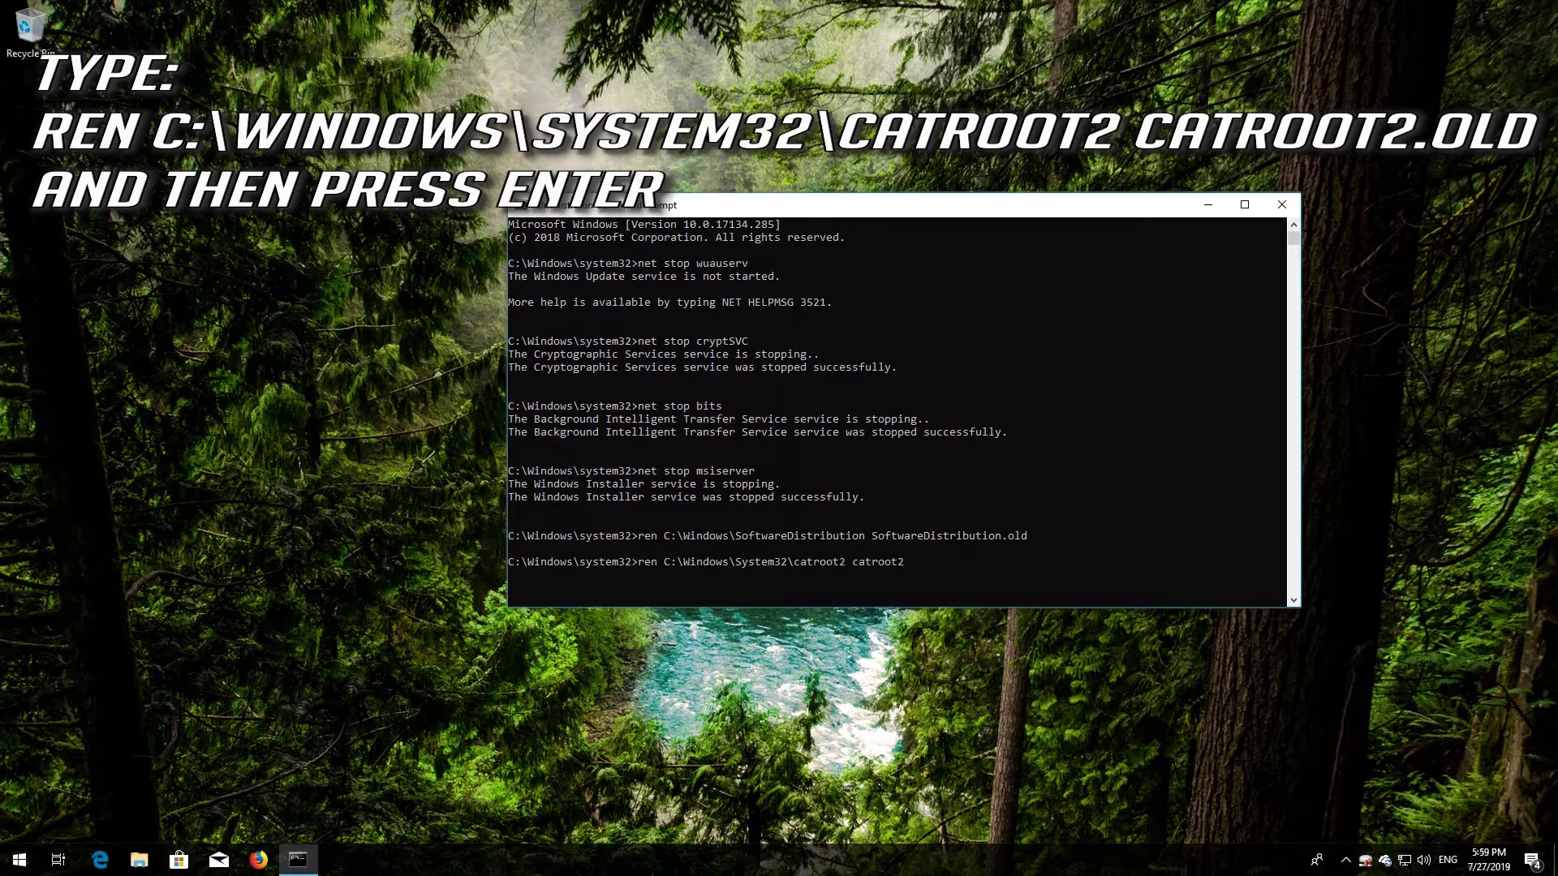
{"action": "type", "text": ".old"}
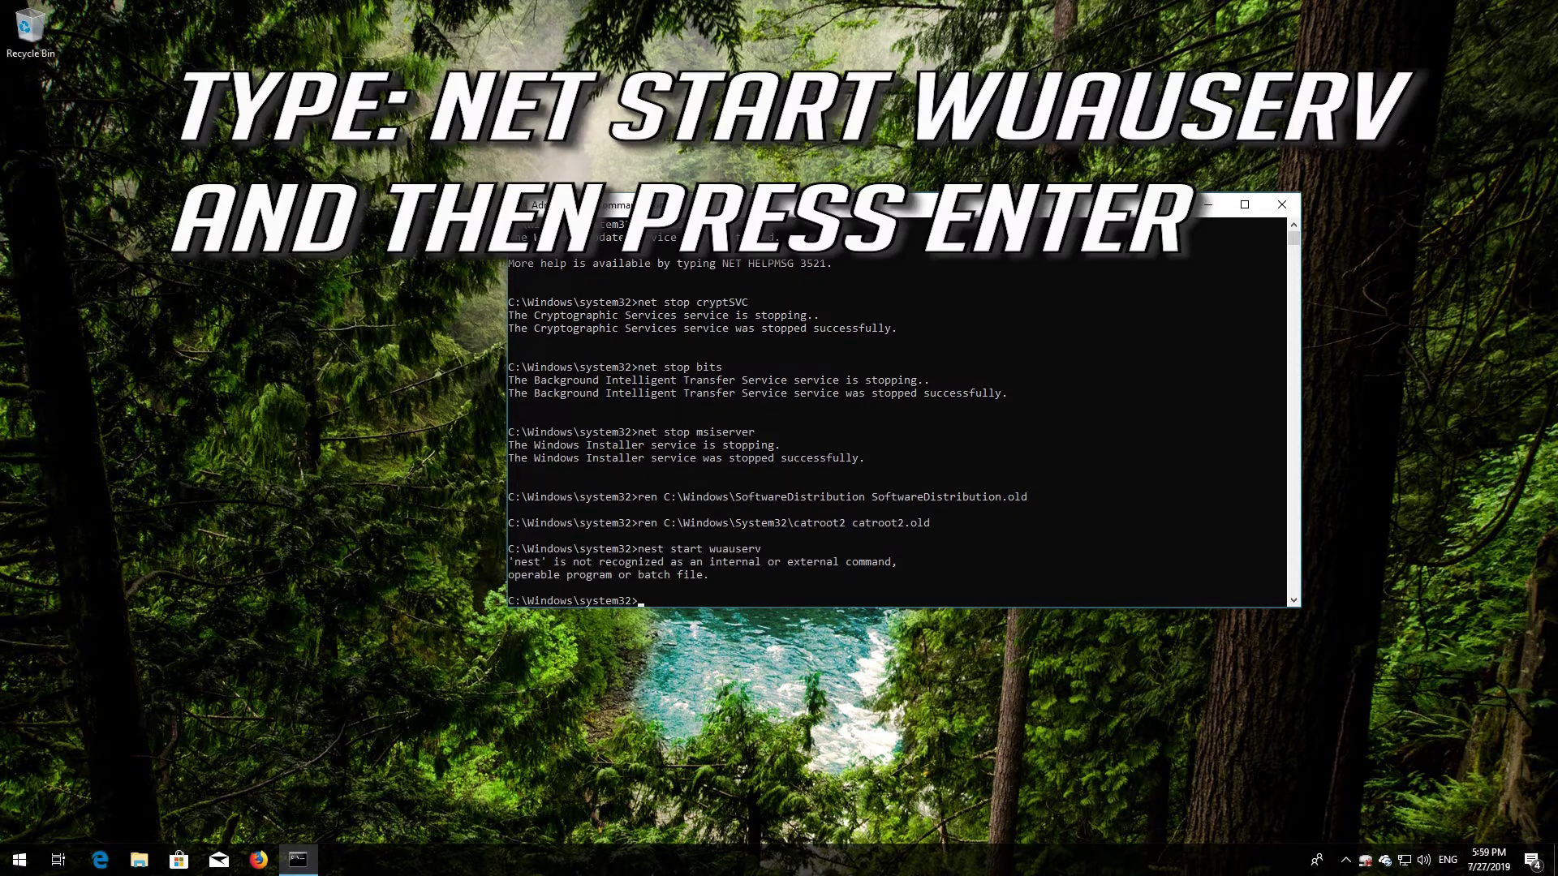
Step: Correct the mistyped command to "net start wuauserv" and run it to start the Windows Update service
{"action": "key", "text": "Up"}
{"action": "key", "text": "Left"}
{"action": "key", "text": "BackSpace"}
{"action": "key", "text": "Return"}
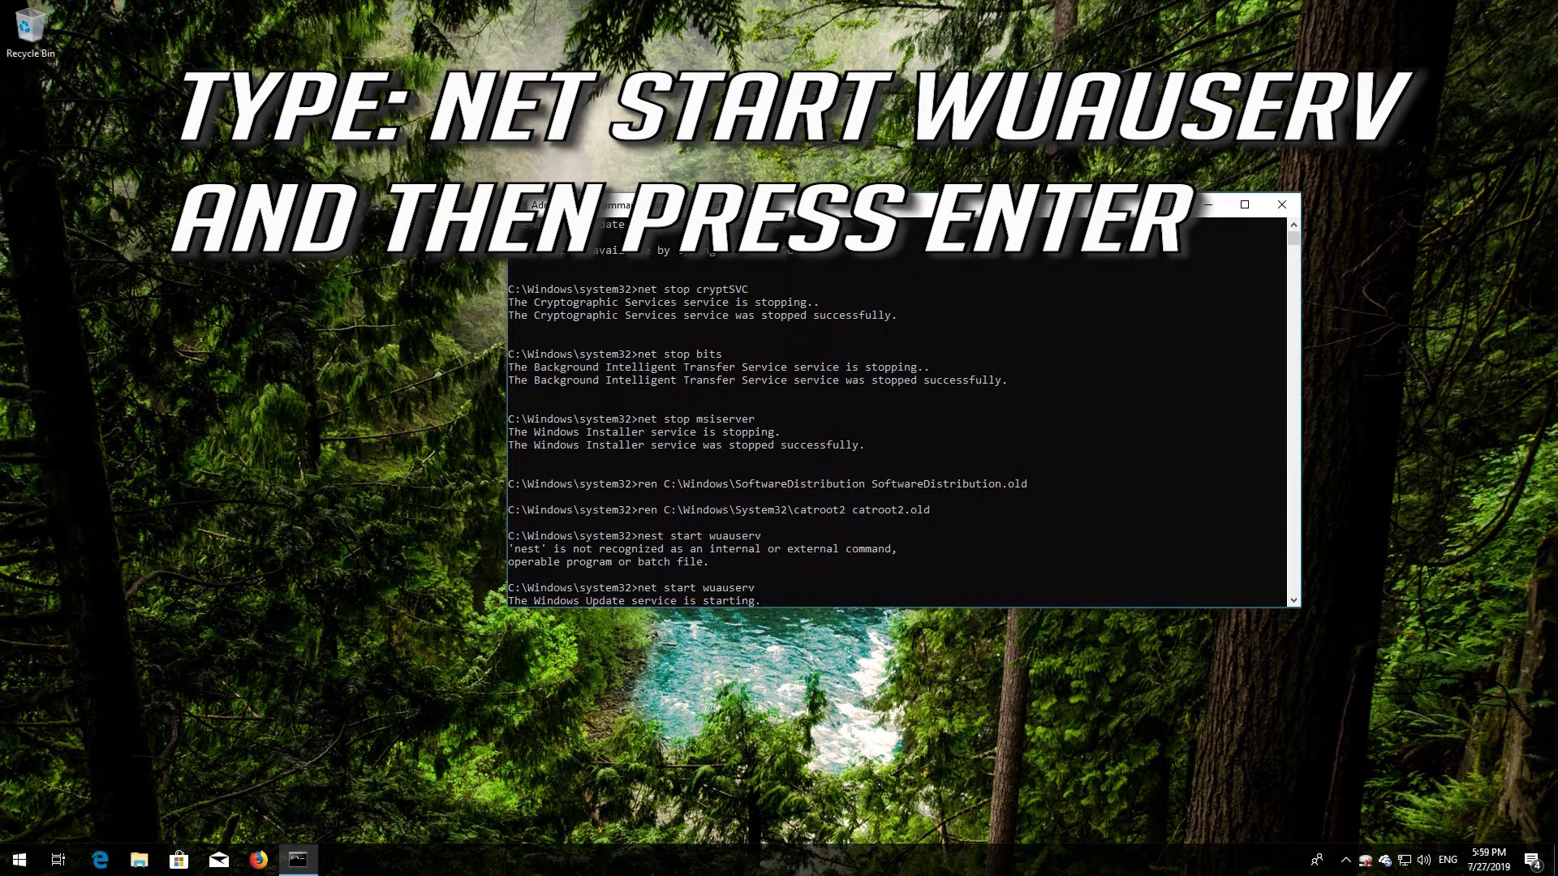
Step: Start the Cryptographic and Background Intelligent Transfer services by running "net start cryptSVC" and "net start bits"
{"action": "type", "text": "n"}
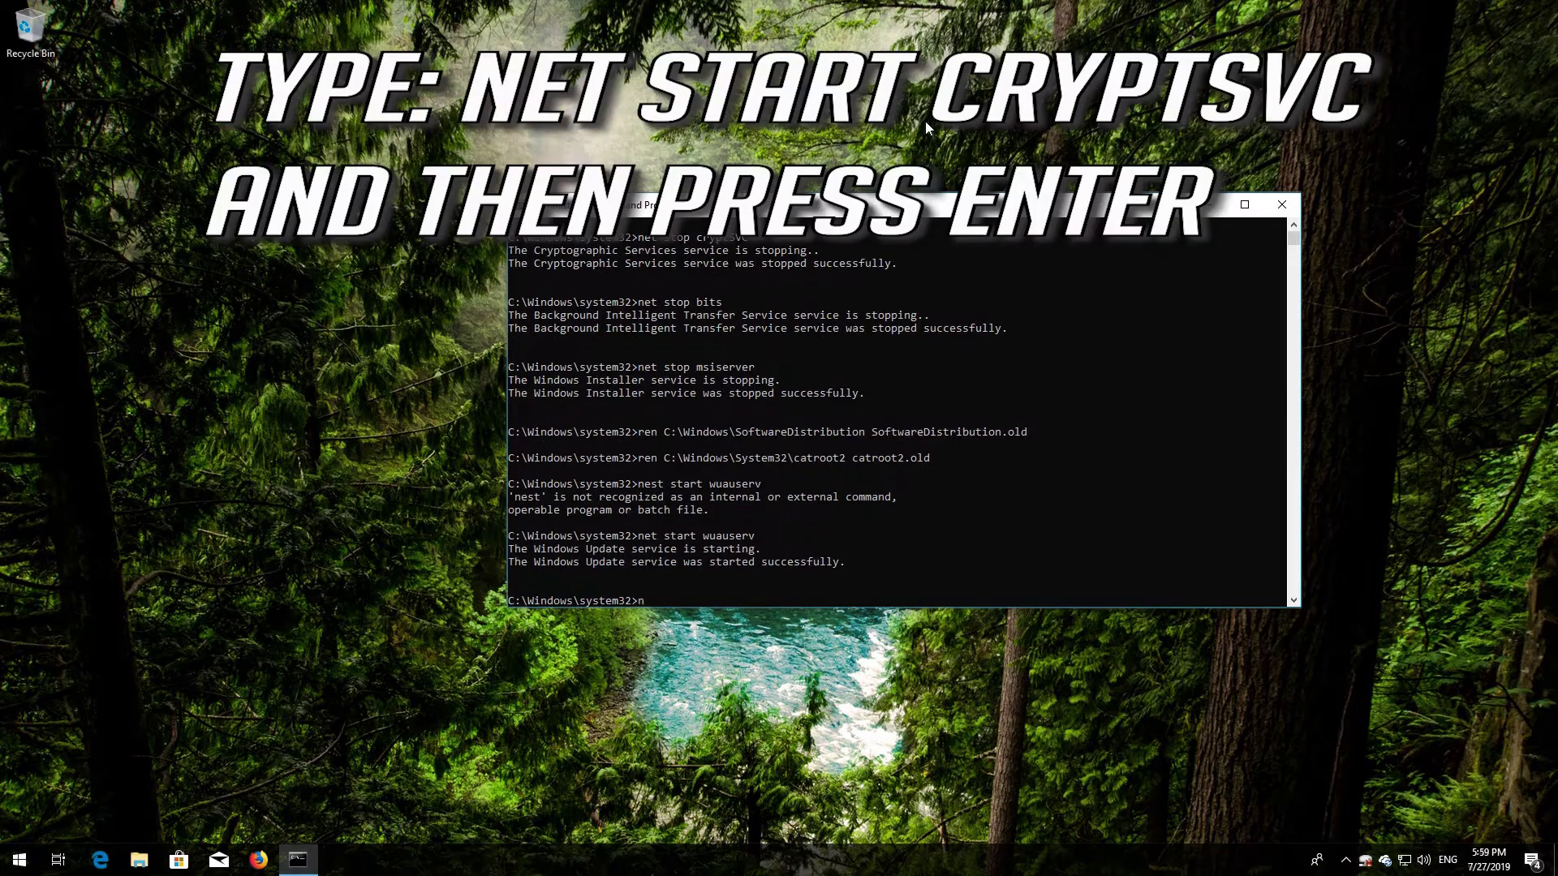
{"action": "type", "text": "et start cryptSVC"}
{"action": "key", "text": "Return"}
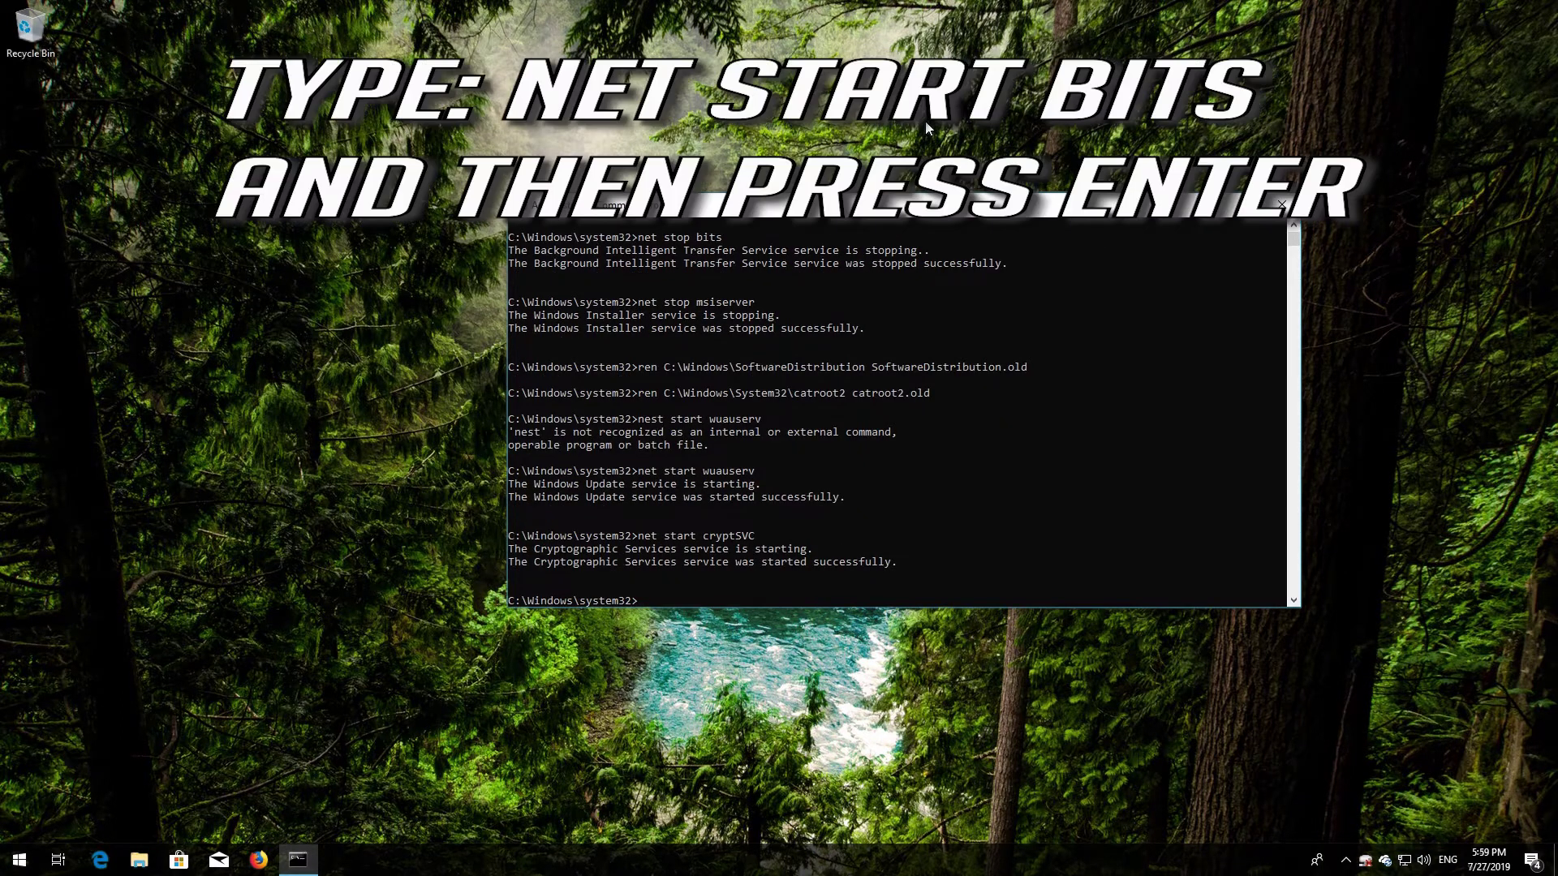
{"action": "type", "text": "net start bits"}
{"action": "key", "text": "Return"}
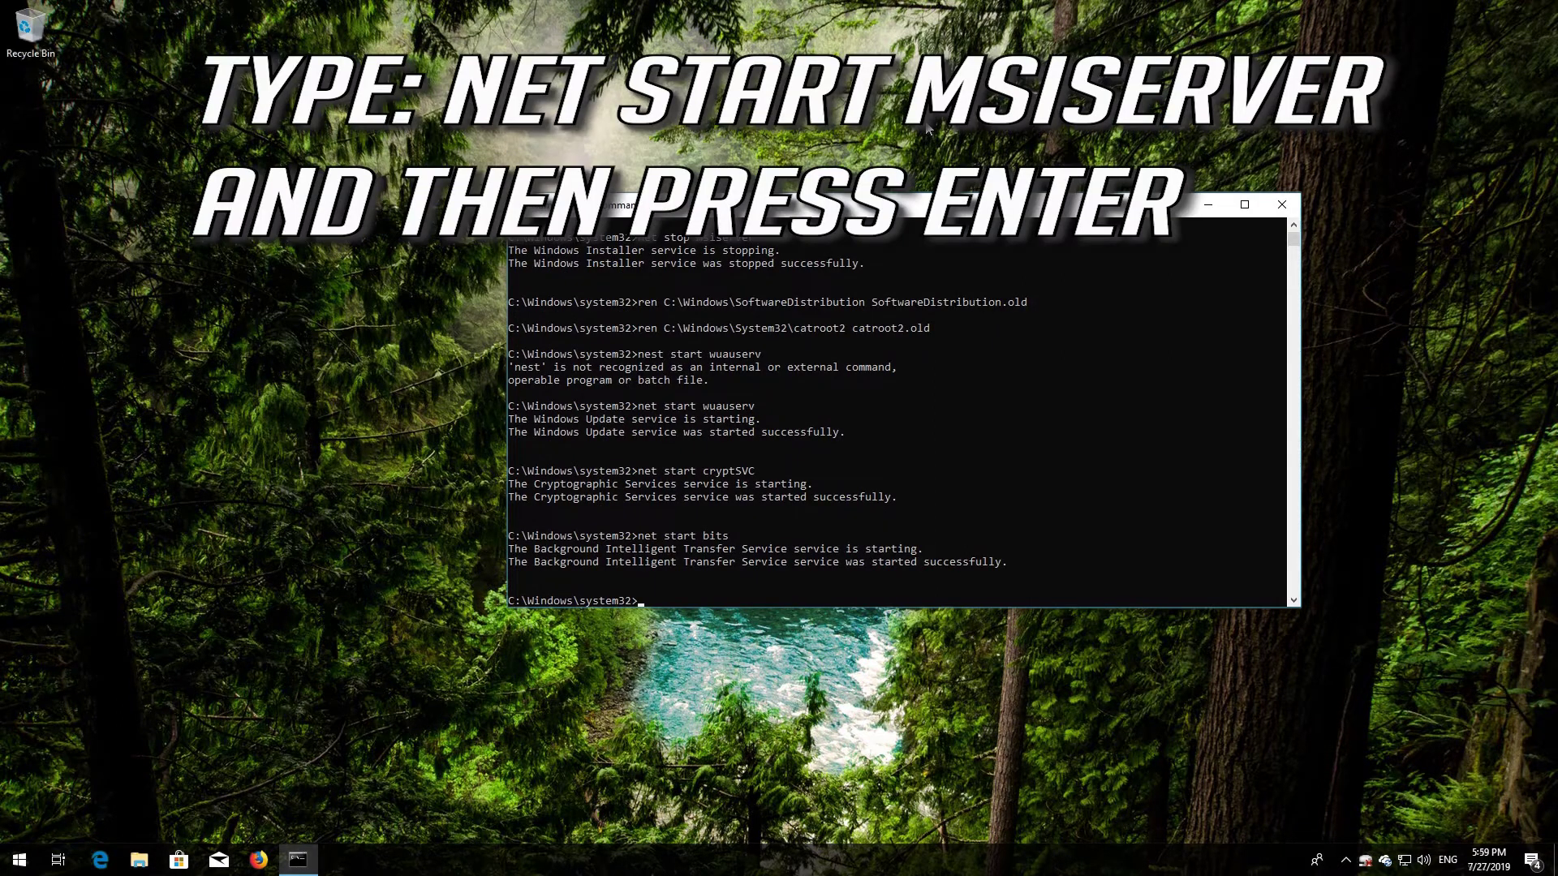
Step: Start the Windows Installer service by running "net start msiserver", and close Command Prompt with "exit"
{"action": "type", "text": "net start msiserver"}
{"action": "key", "text": "Return"}
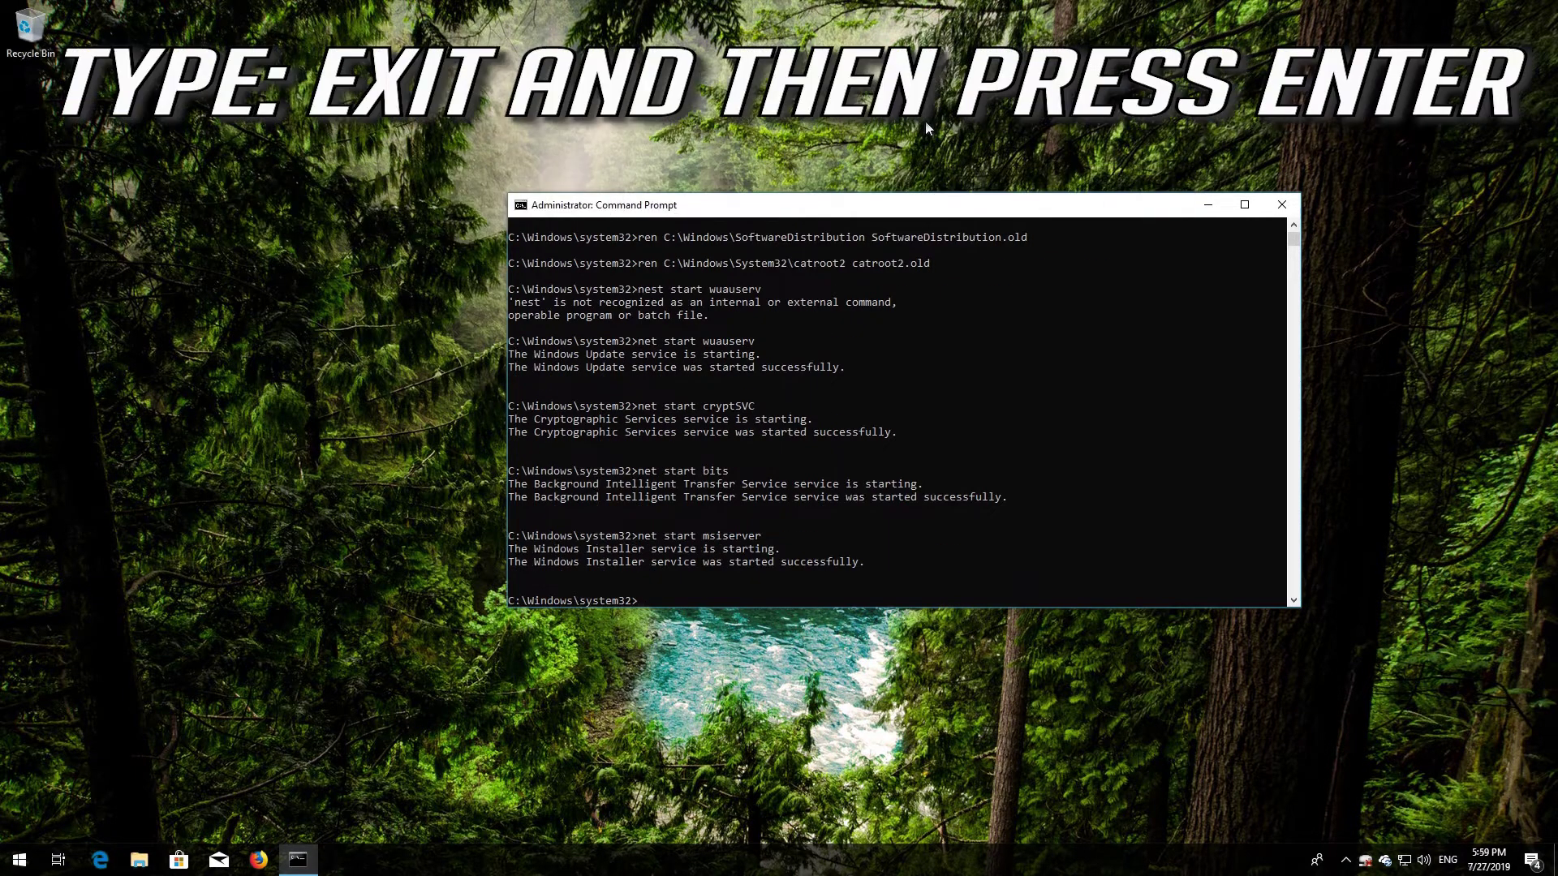
{"action": "type", "text": "exit"}
{"action": "key", "text": "Return"}
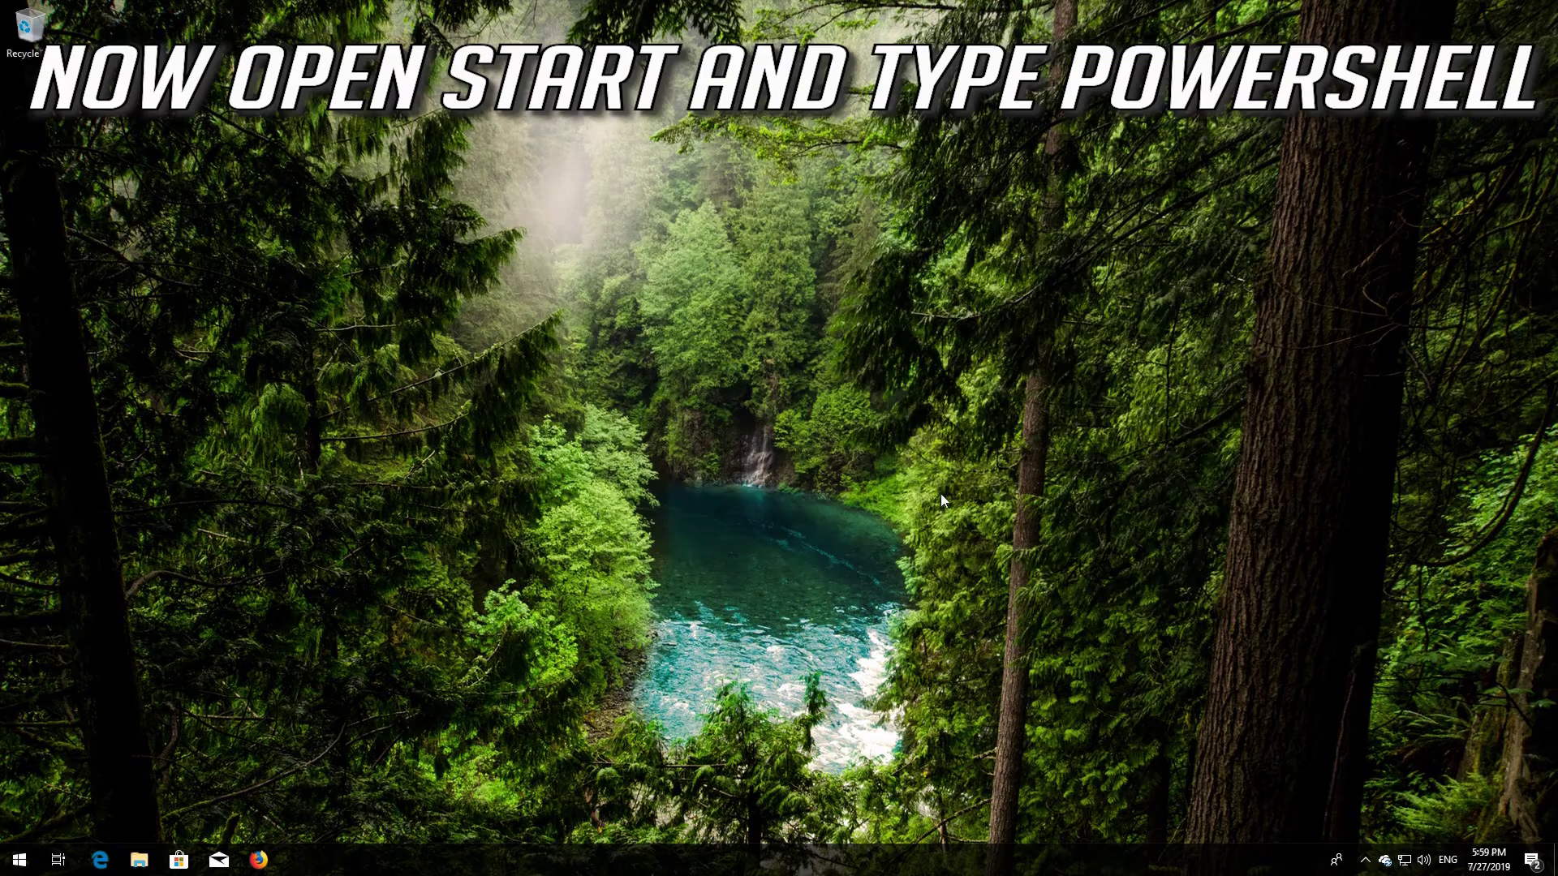
Step: Find Windows PowerShell with a "powershell" search and open it as administrator, allowing it to make changes to the device
{"action": "key", "text": "super"}
{"action": "type", "text": "powe"}
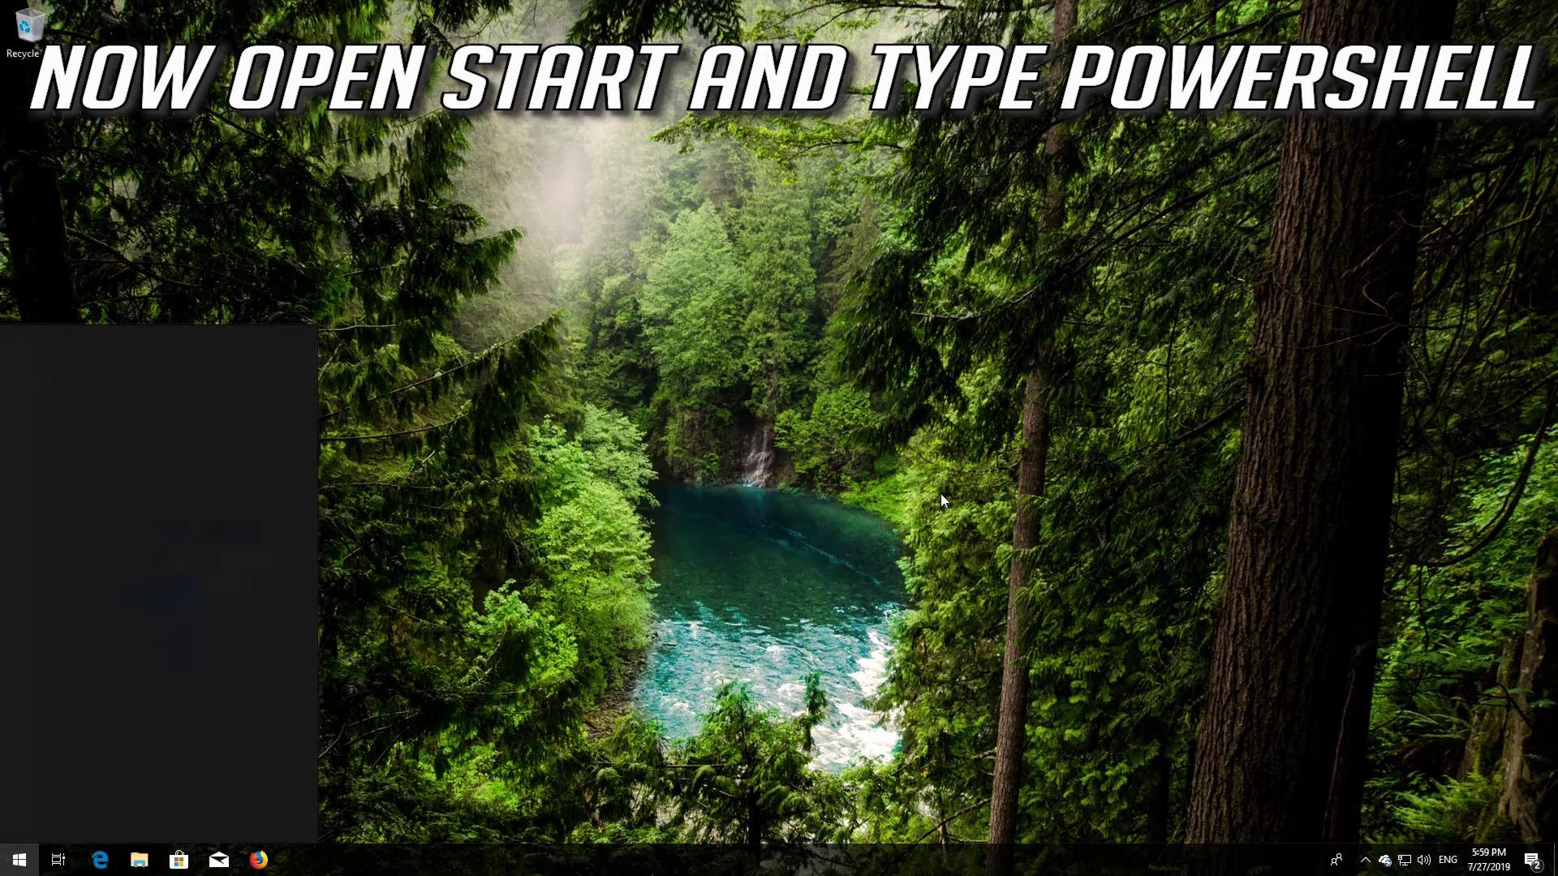
{"action": "type", "text": "rshell"}
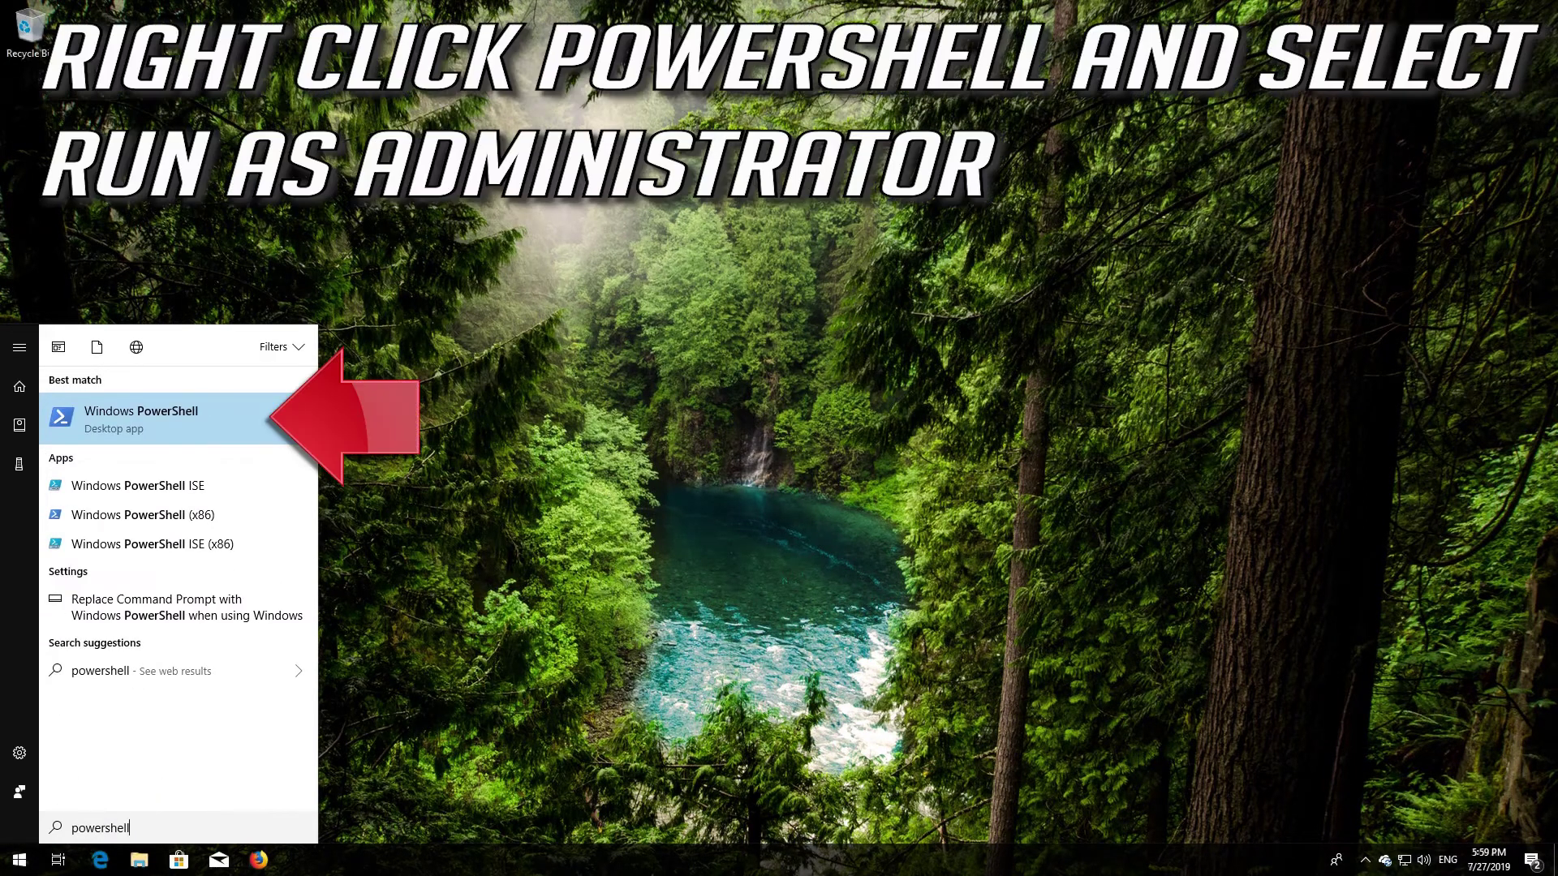
{"action": "right_click", "coordinate": [251, 428]}
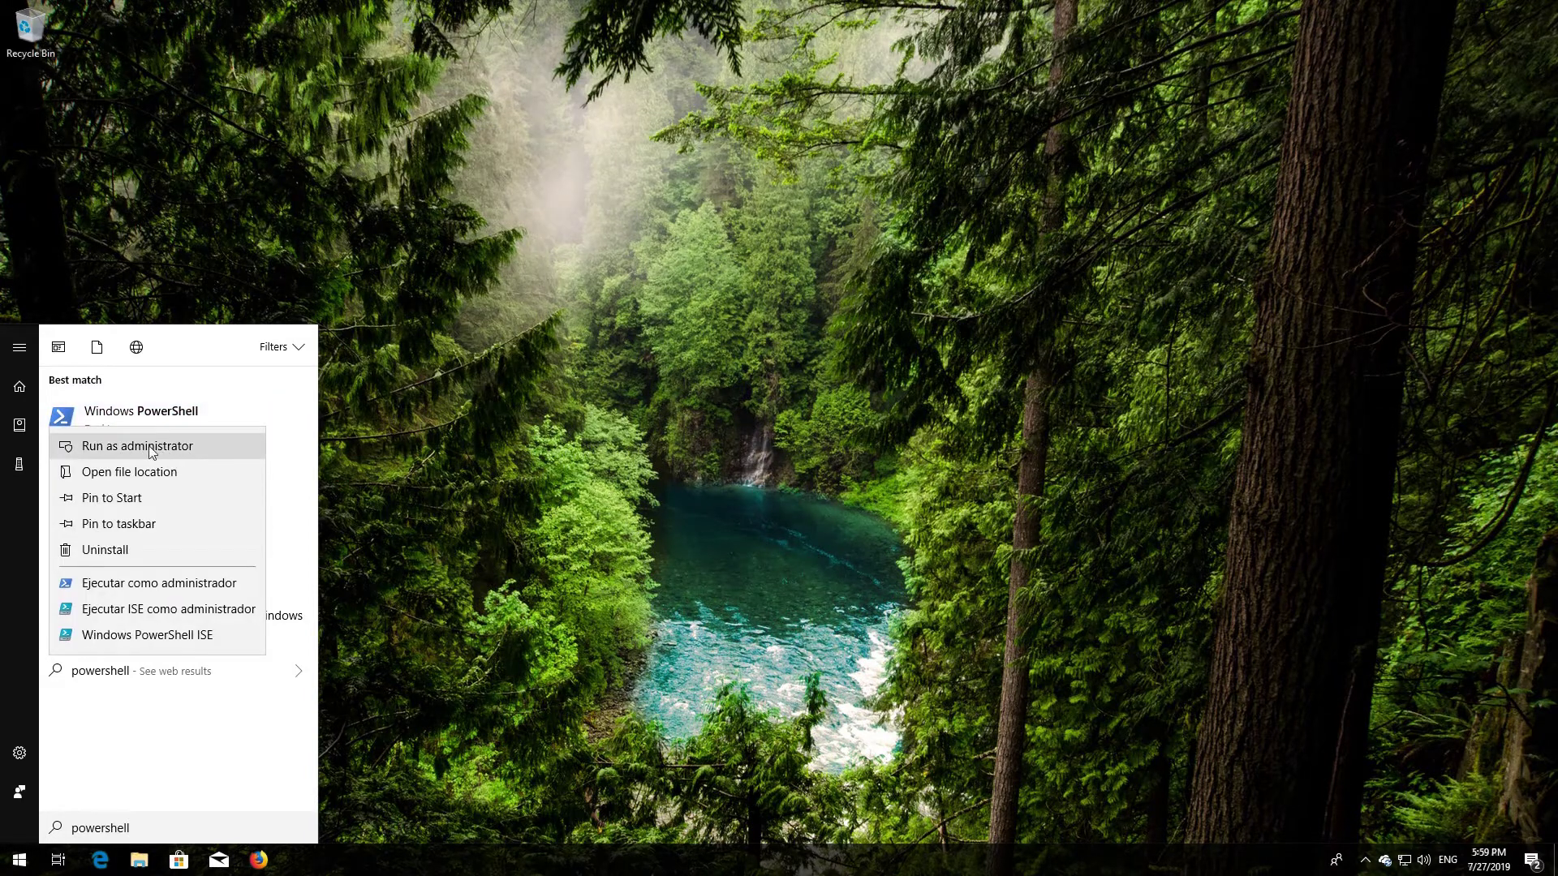
{"action": "left_click", "coordinate": [162, 446]}
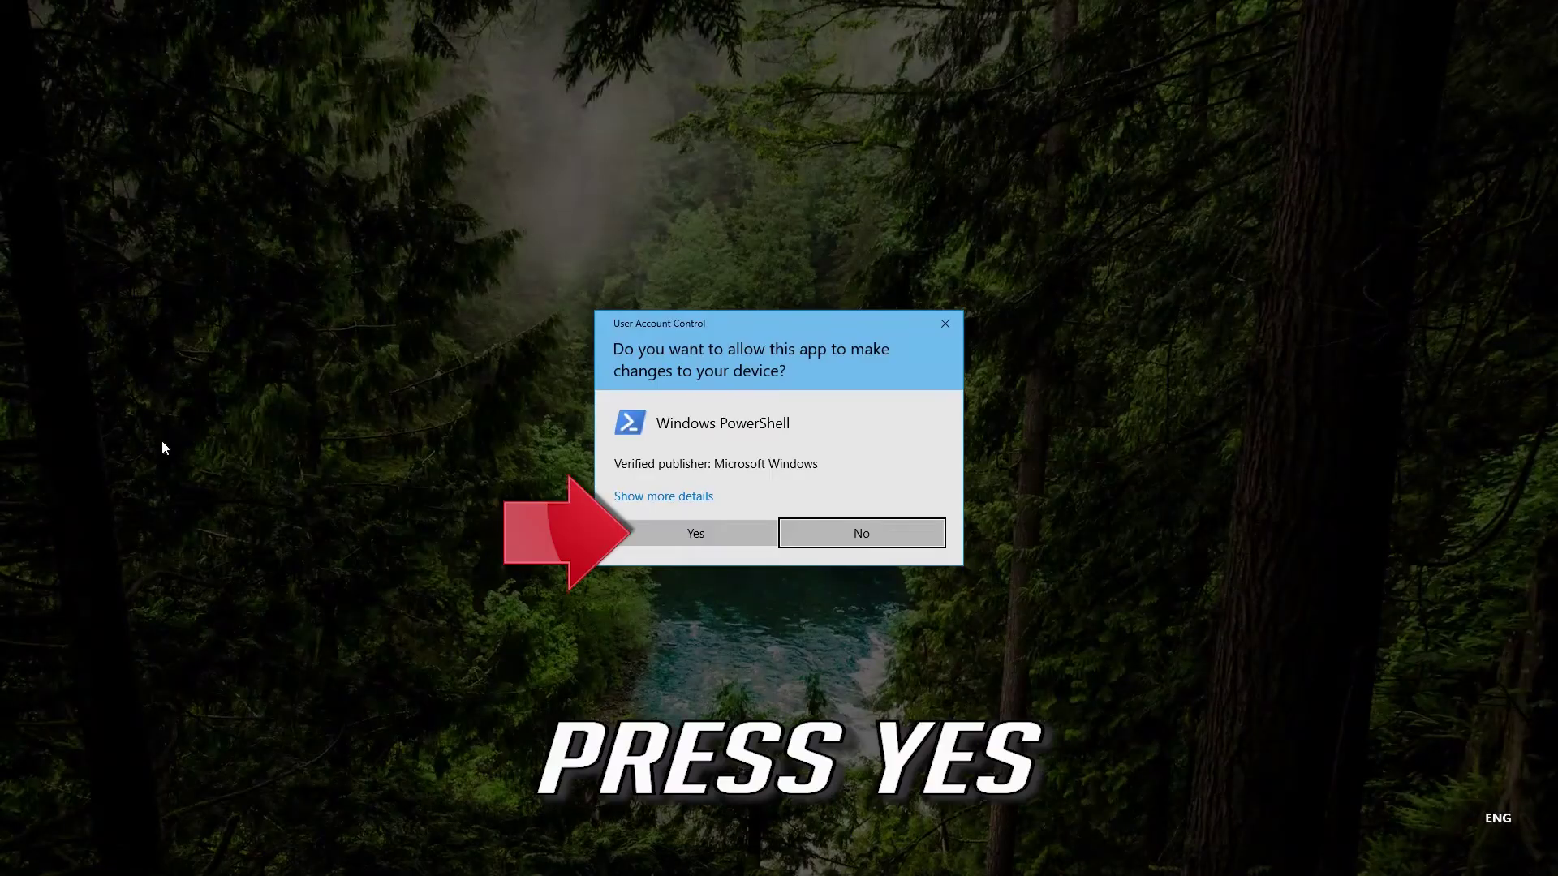
{"action": "left_click", "coordinate": [689, 533]}
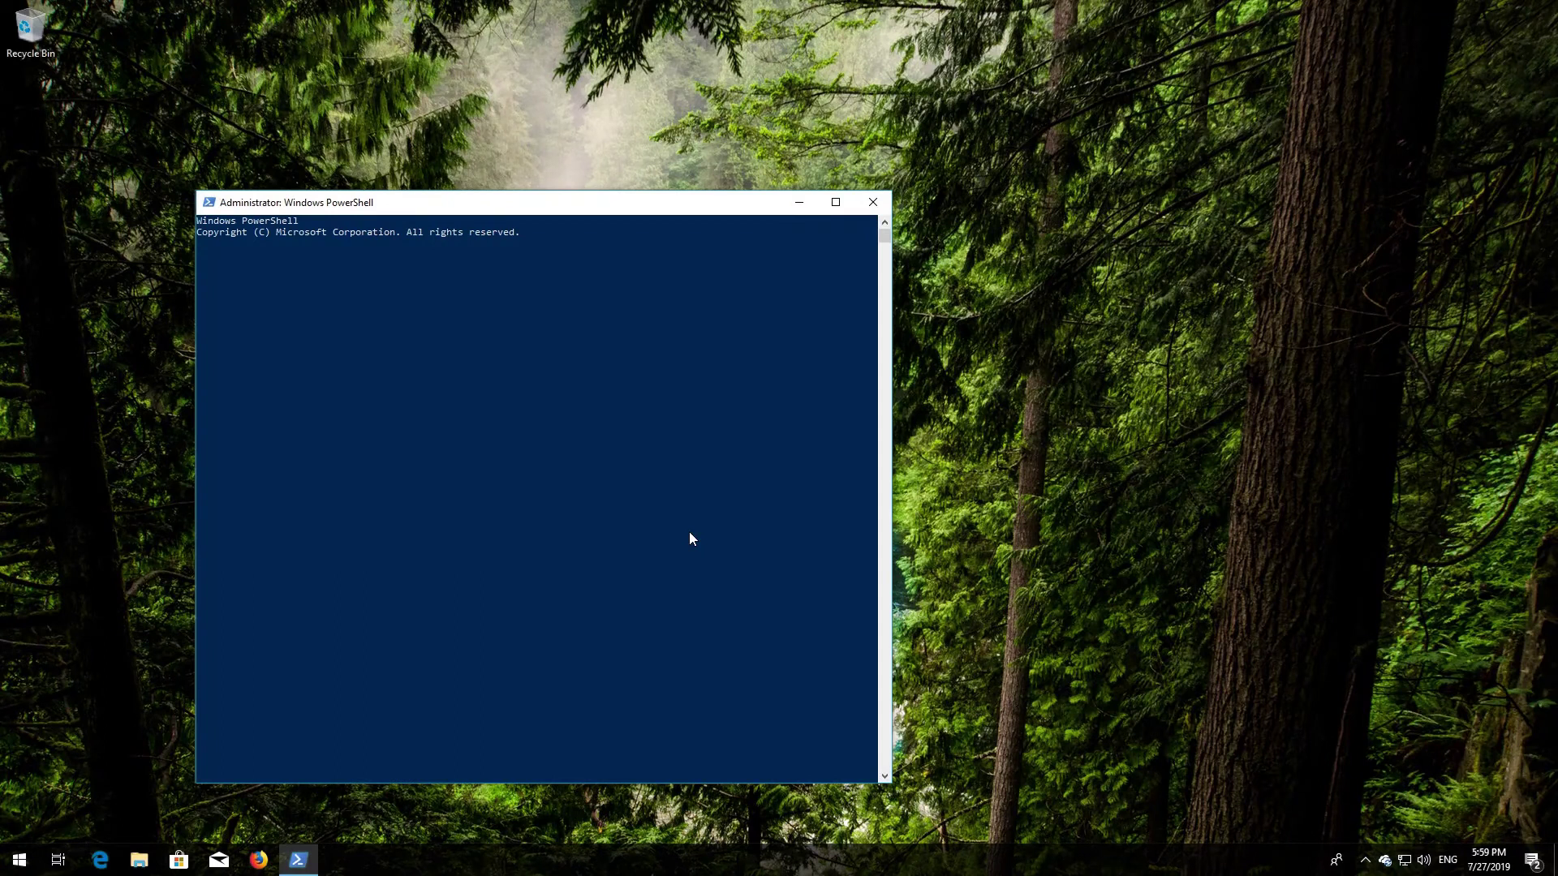
Step: Trigger the update client by running "wuauclt.exe /updatenow" in PowerShell, and close the window with "exit"
{"action": "left_click_drag", "start_coordinate": [527, 203], "coordinate": [784, 137]}
{"action": "type", "text": "wuau"}
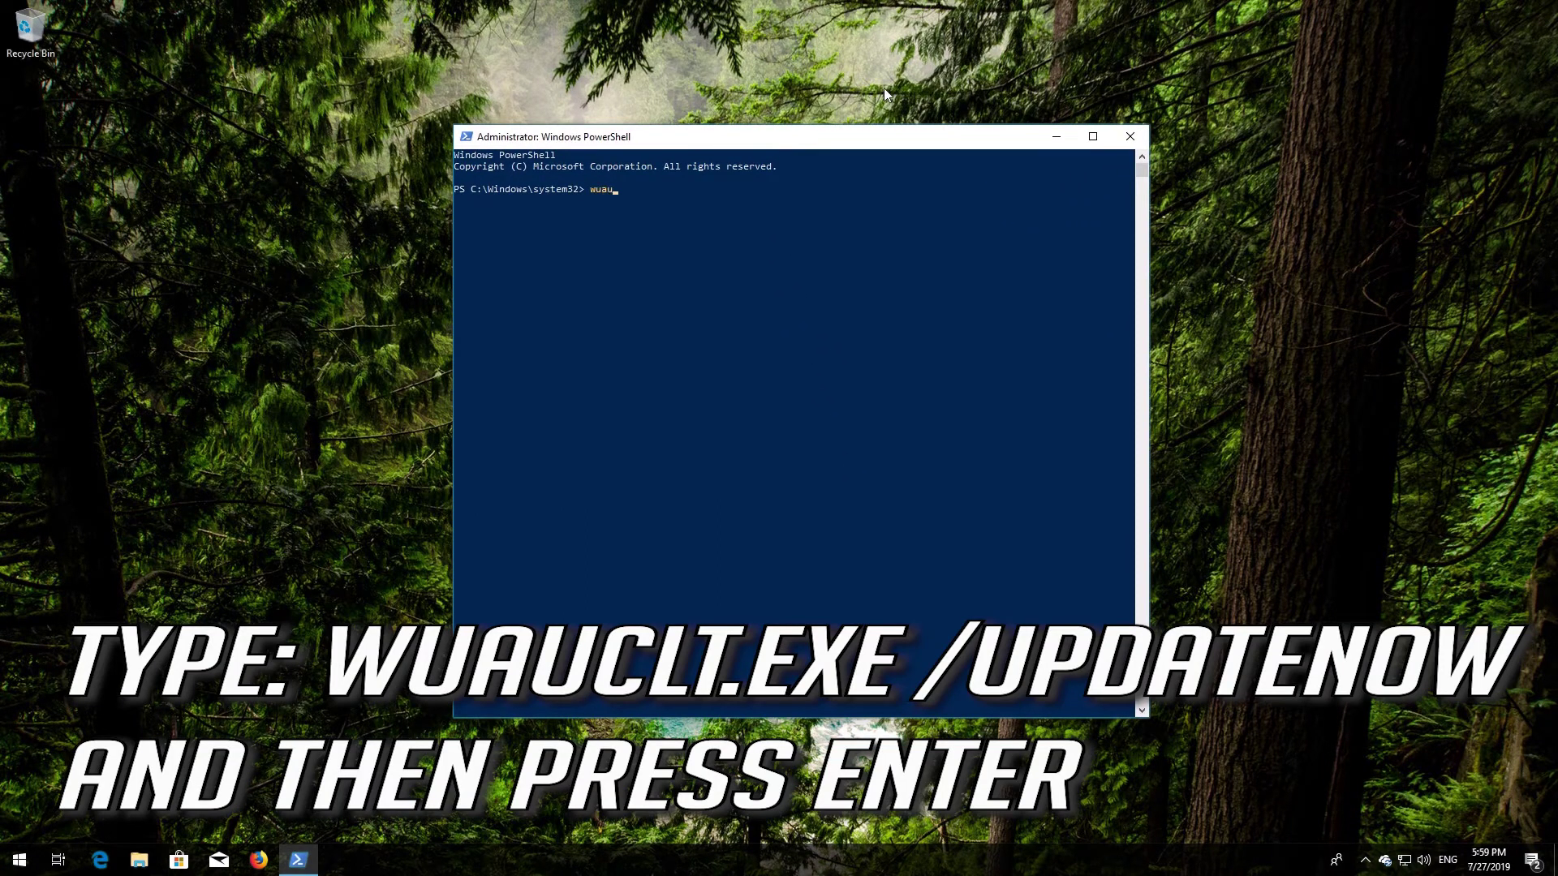
{"action": "type", "text": "clt.exe /updatenow"}
{"action": "key", "text": "Return"}
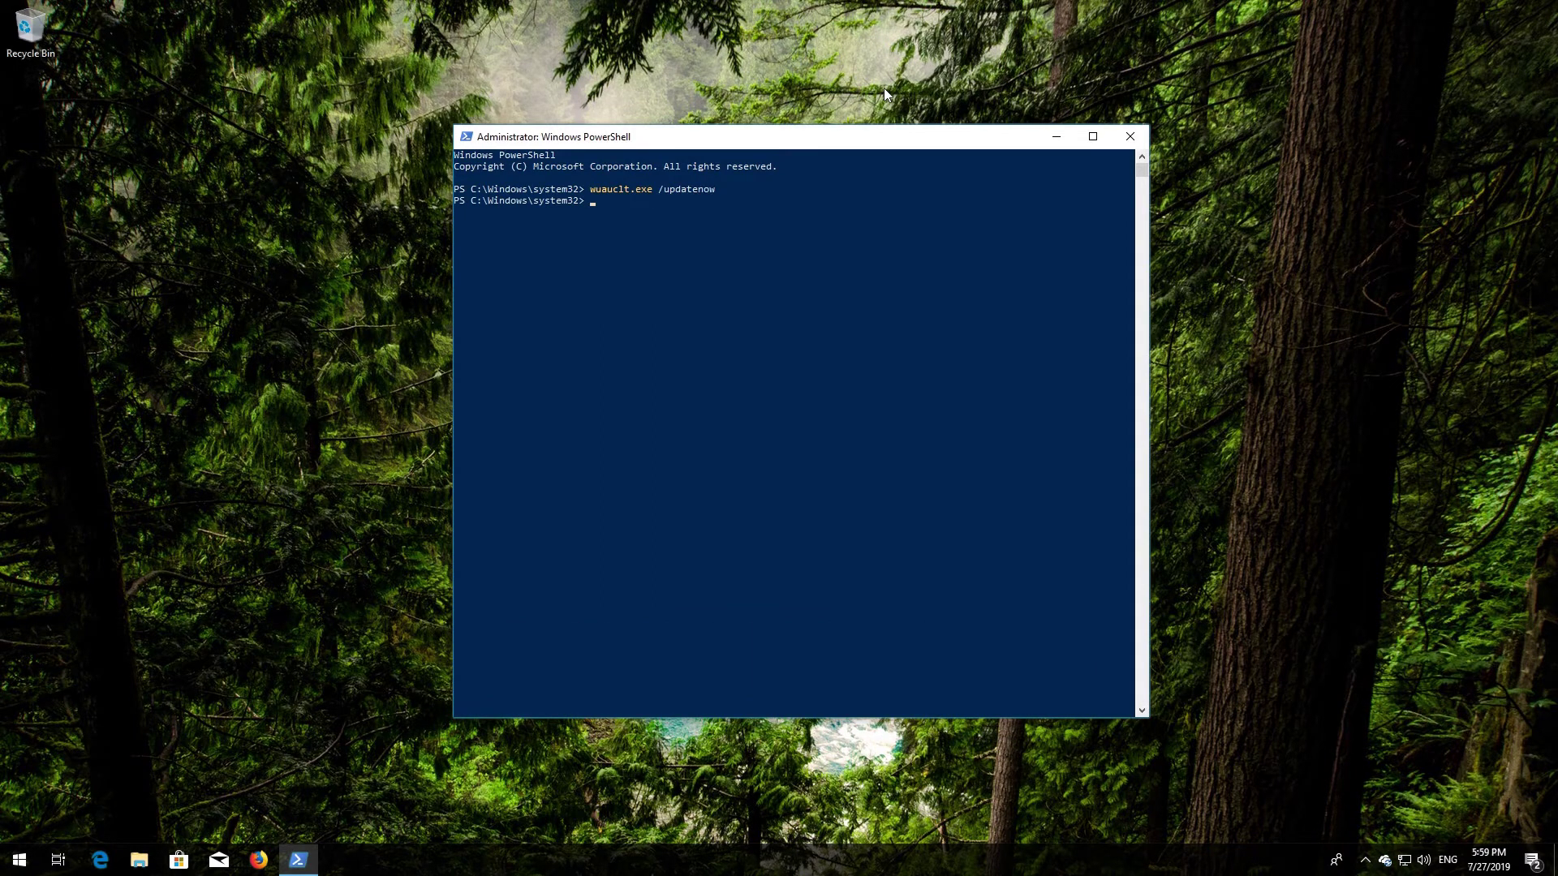
{"action": "type", "text": "exit"}
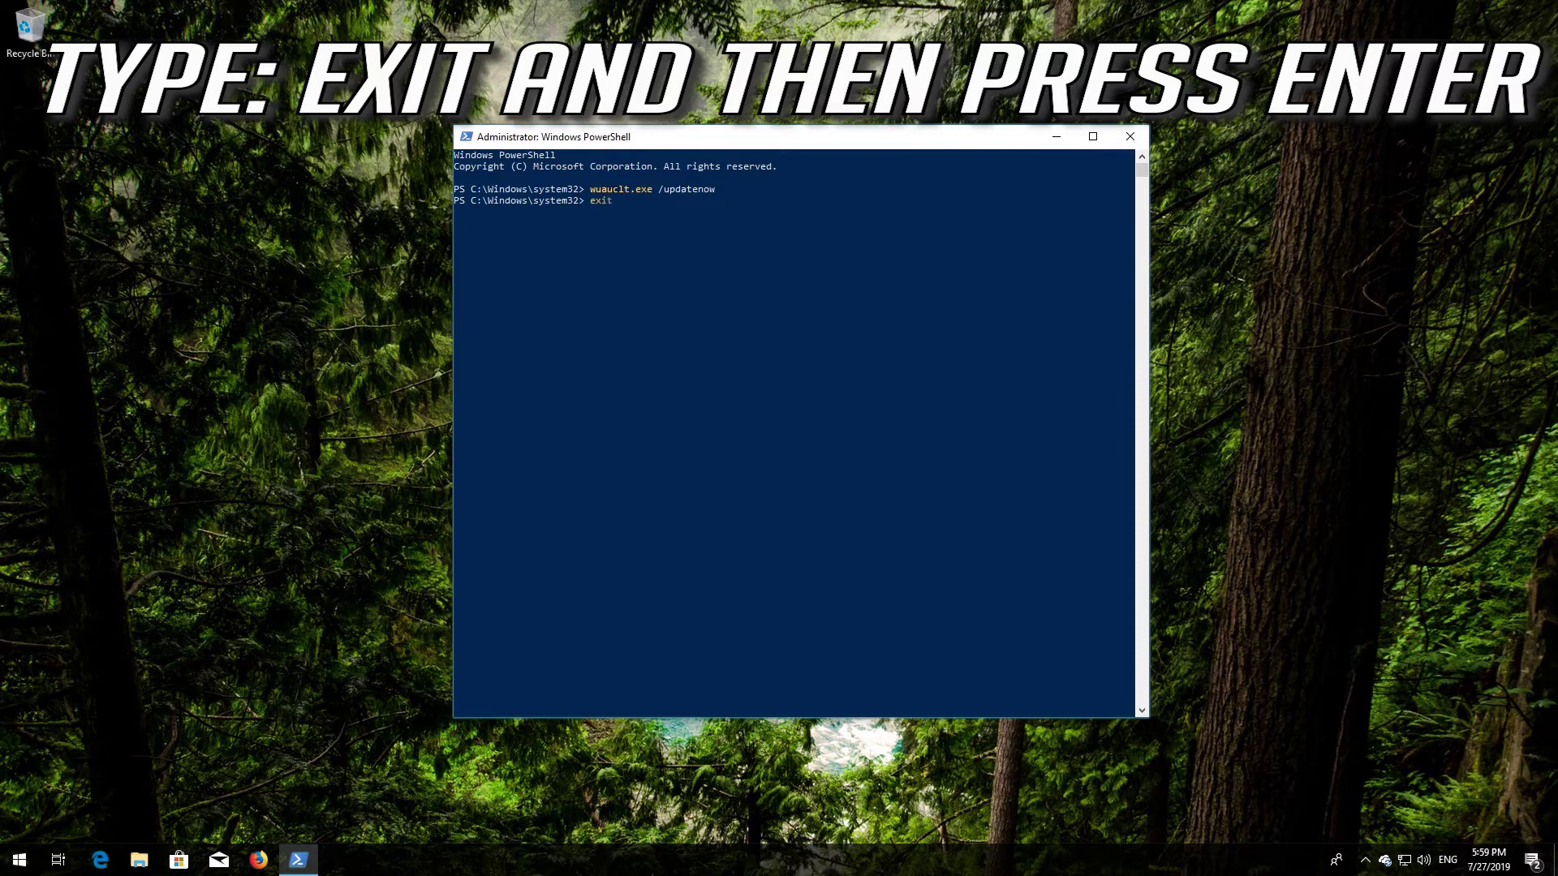
{"action": "key", "text": "Return"}
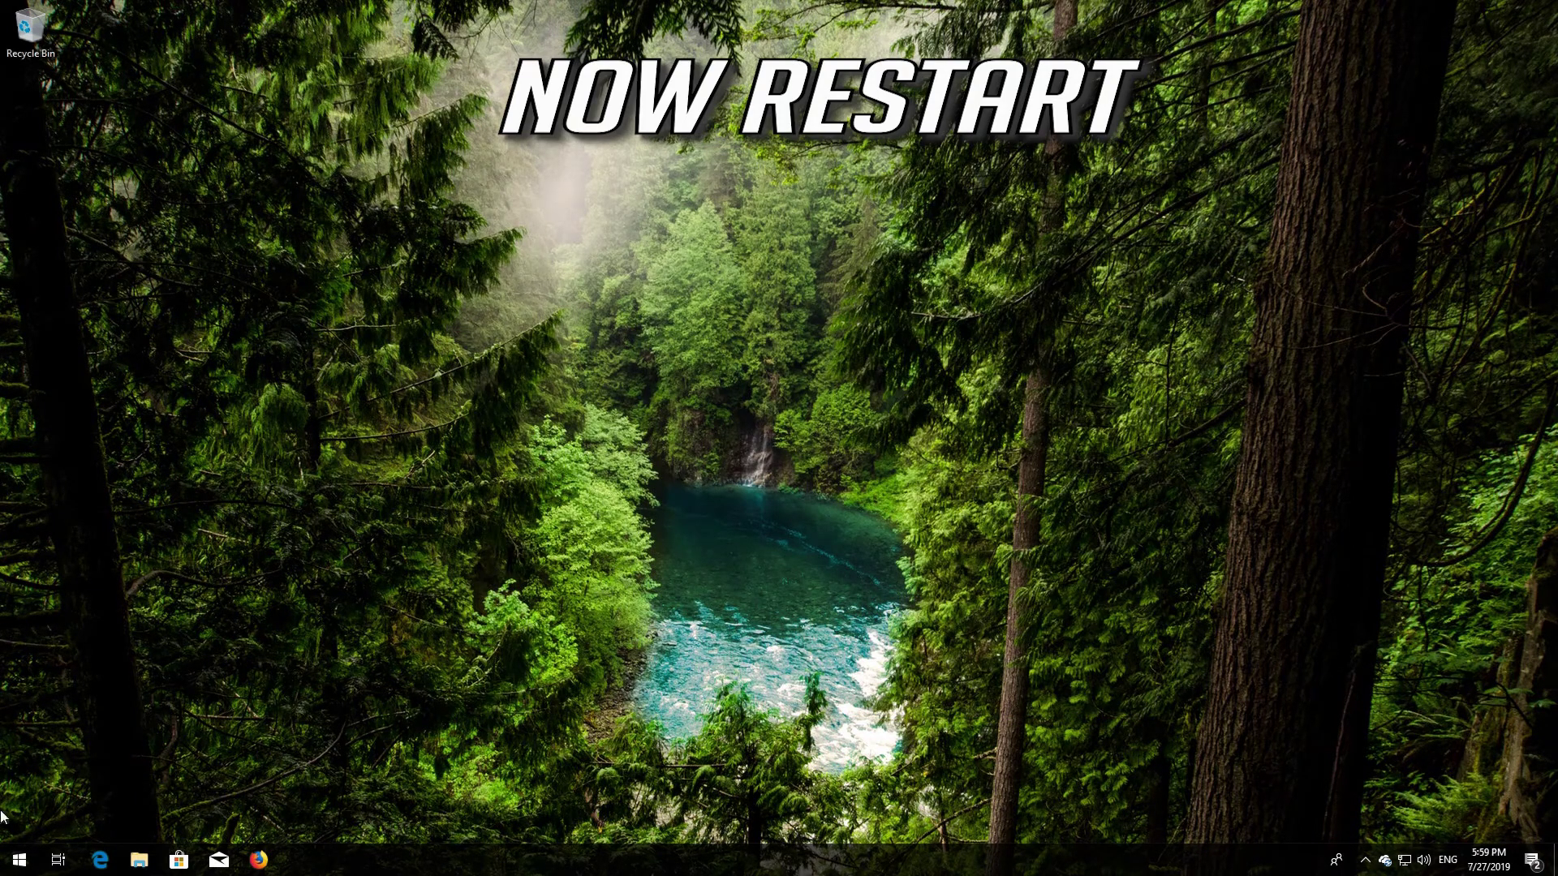
Step: Restart the computer to complete the Windows Update repair
{"action": "left_click", "coordinate": [20, 860]}
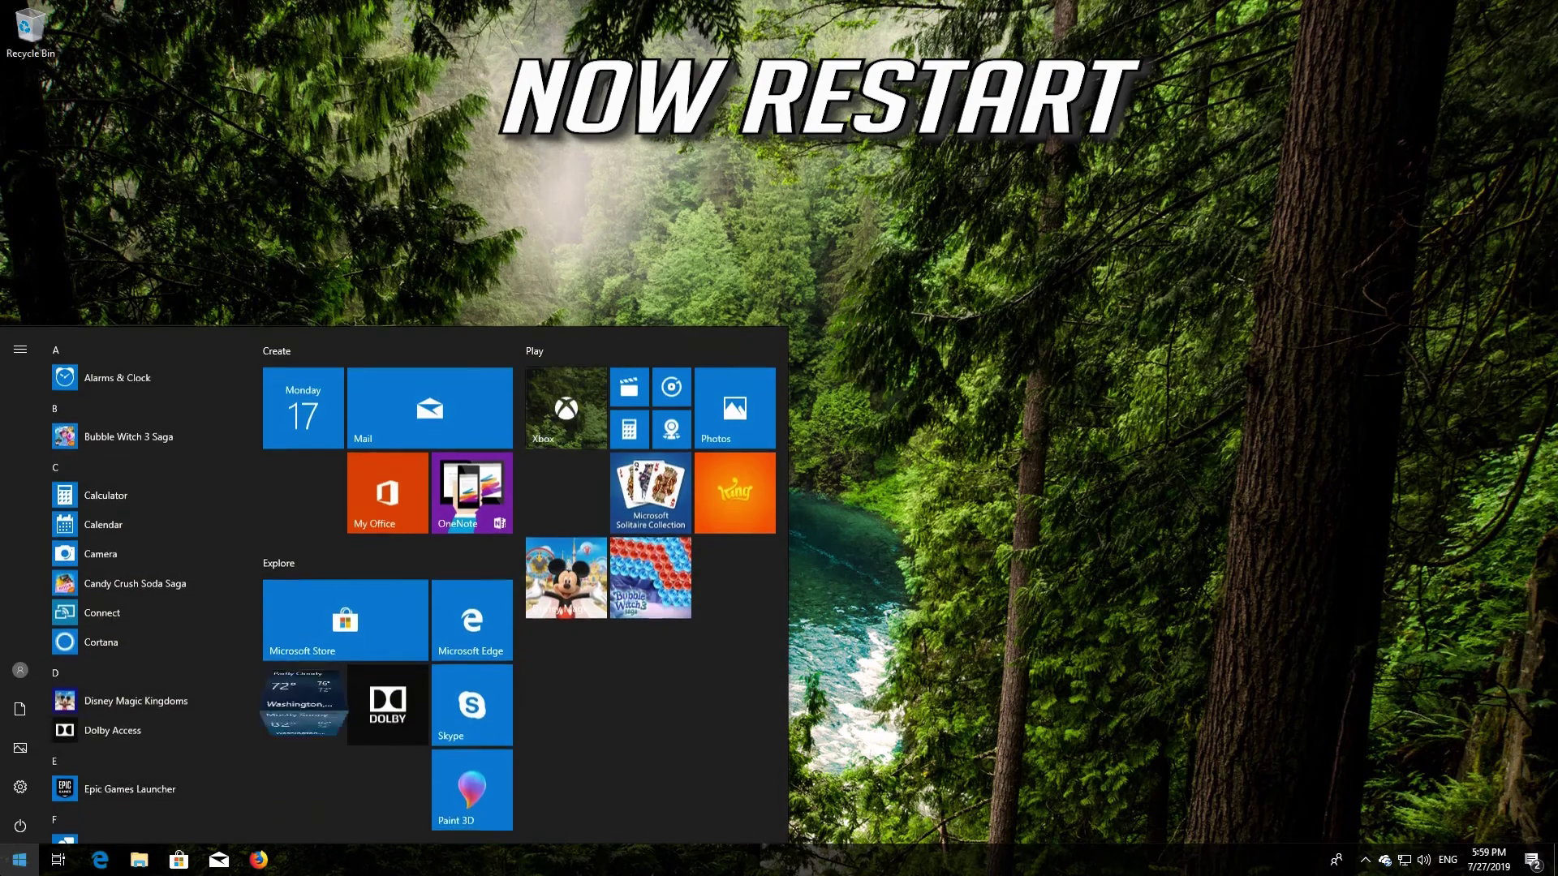
{"action": "left_click", "coordinate": [20, 825]}
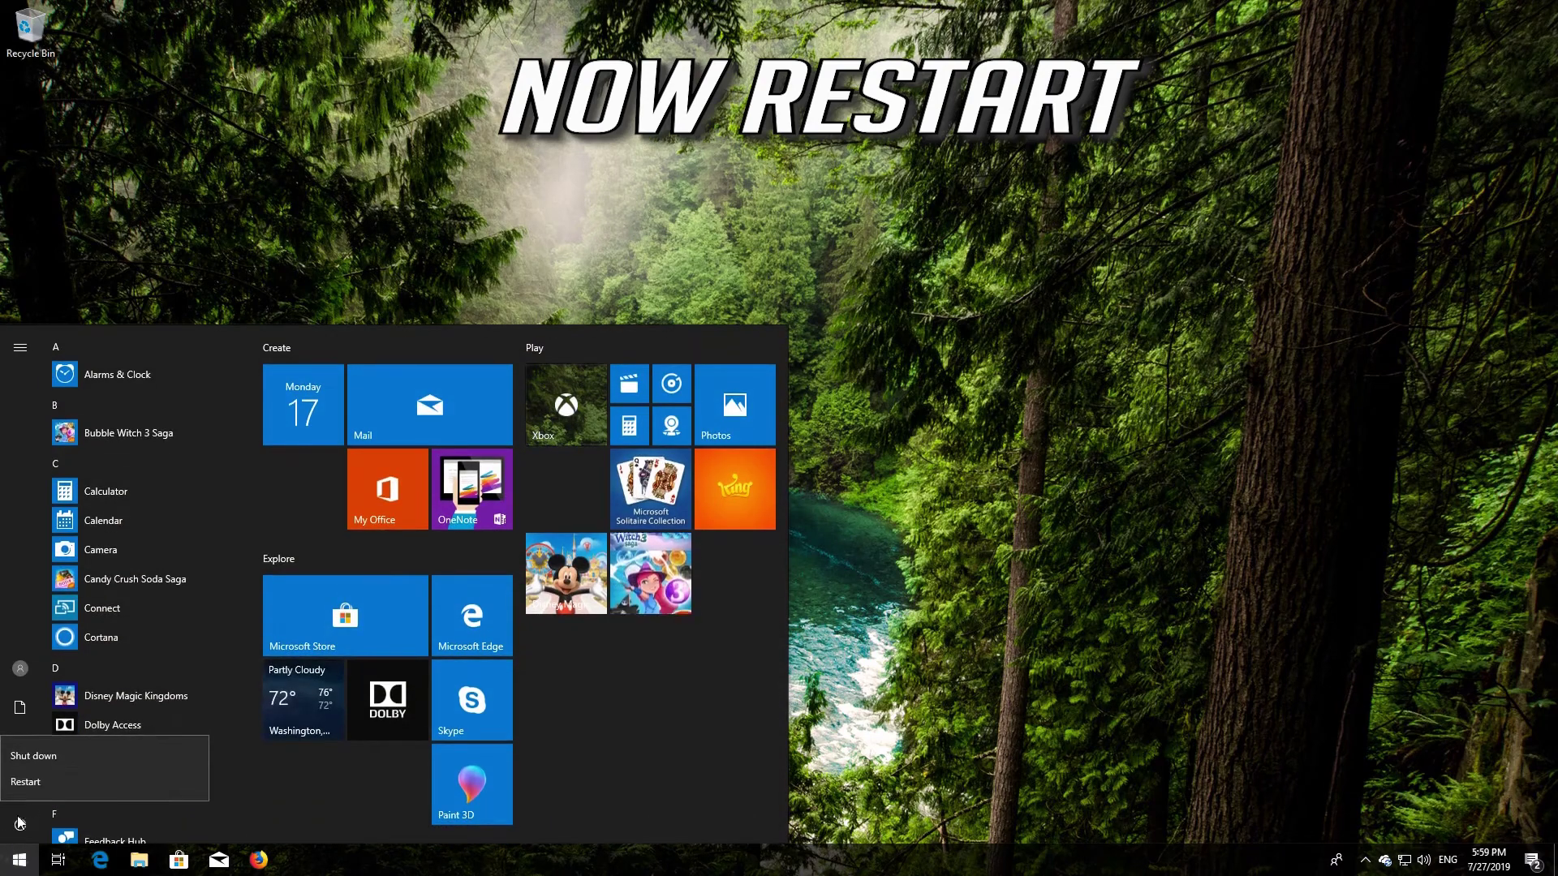
{"action": "left_click", "coordinate": [43, 779]}
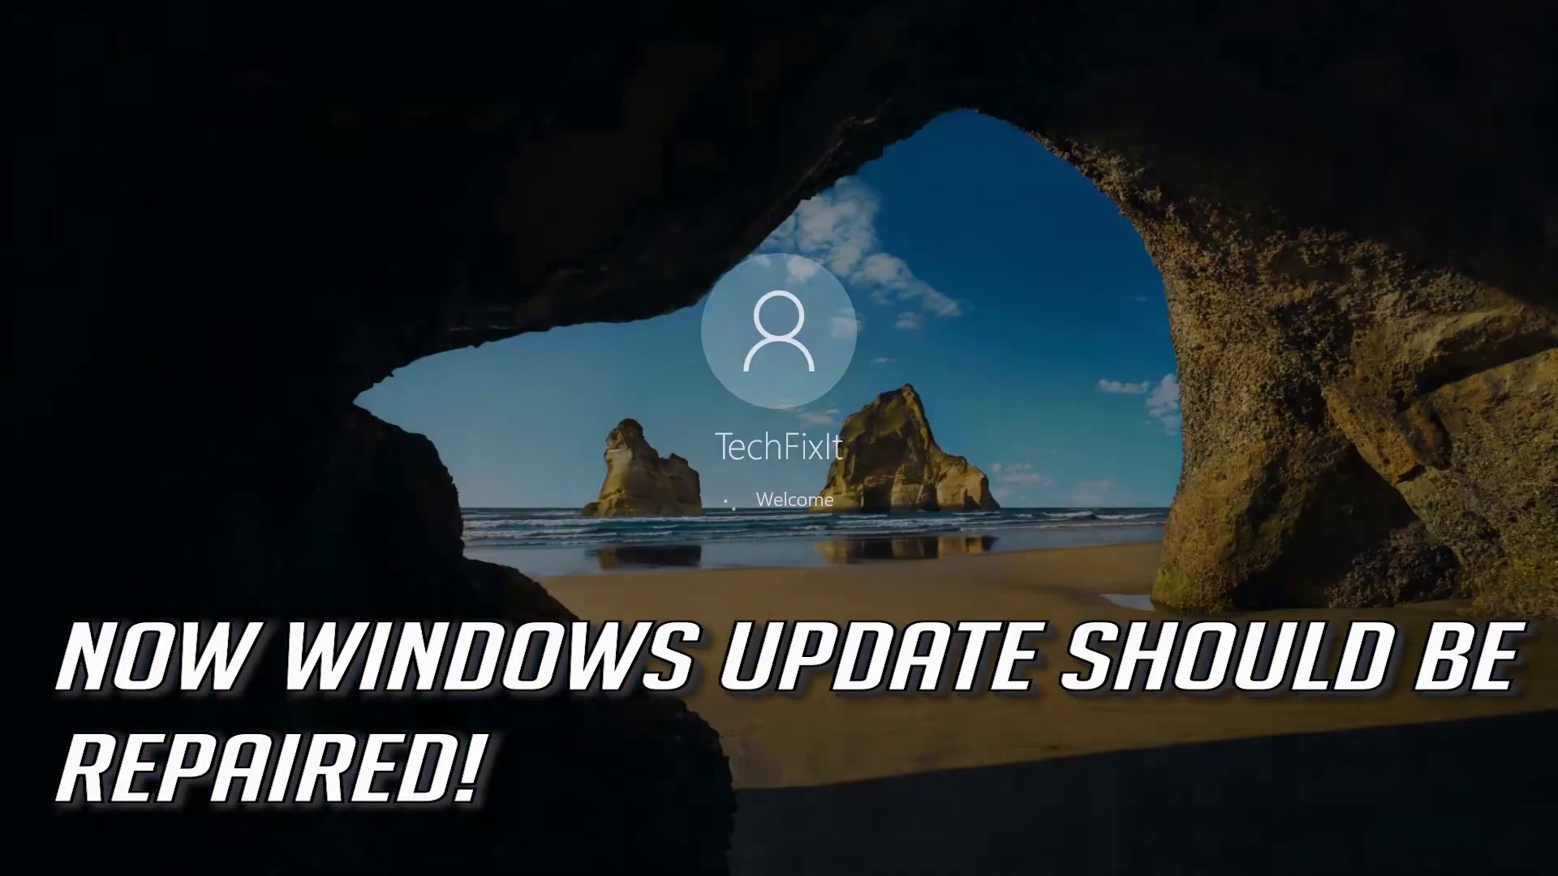